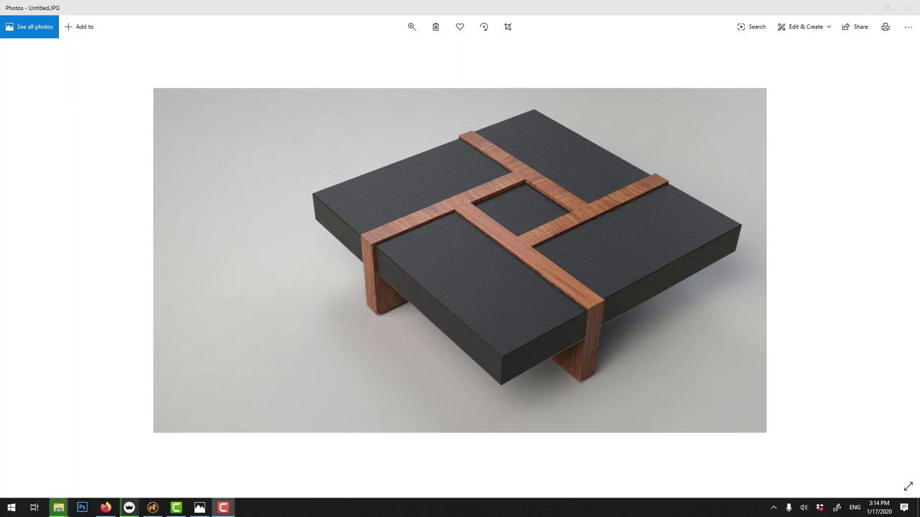
- Switch to Firefox, search Google Images for "wooden texture maps", and preview the free oak wood texture
left_click(909, 7)
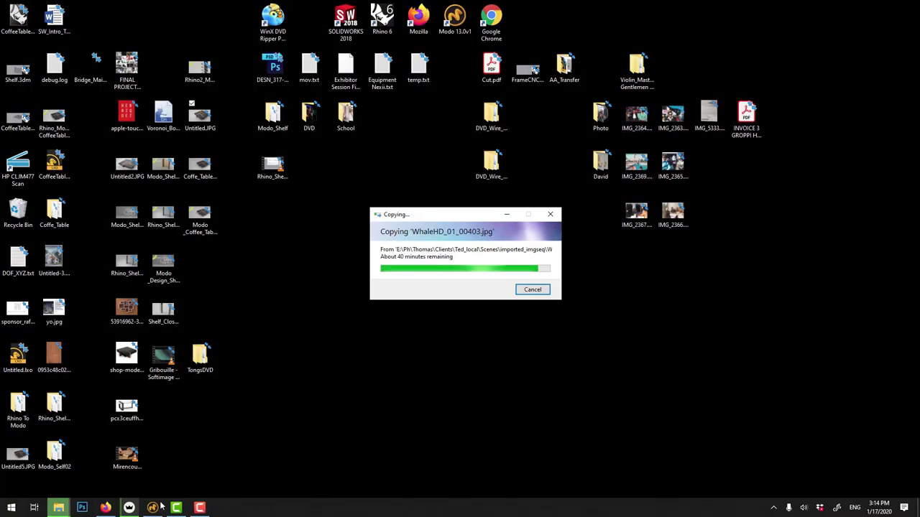
left_click(106, 507)
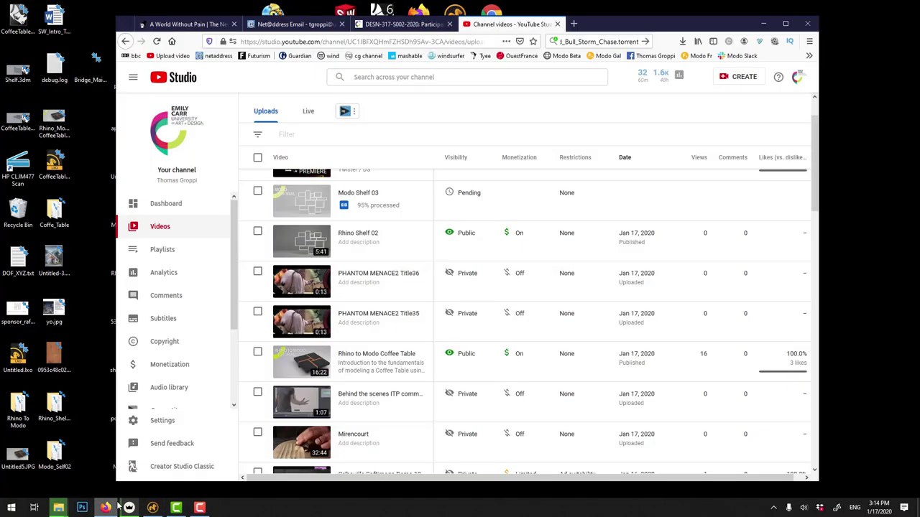
left_click(573, 23)
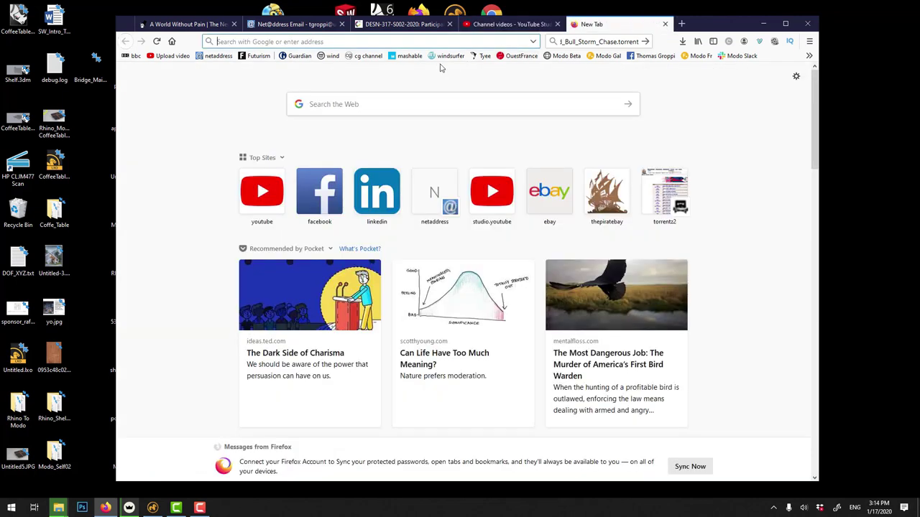
left_click(407, 98)
type("wooden texture maps")
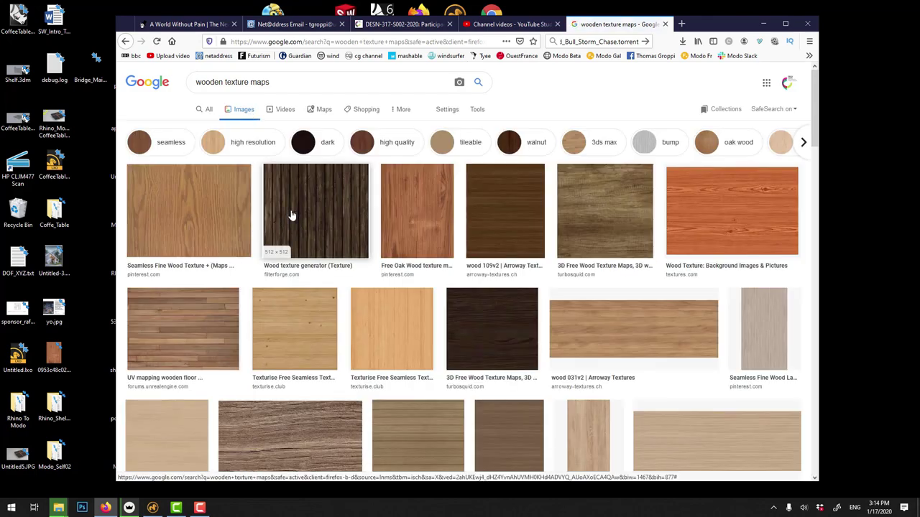
left_click(416, 213)
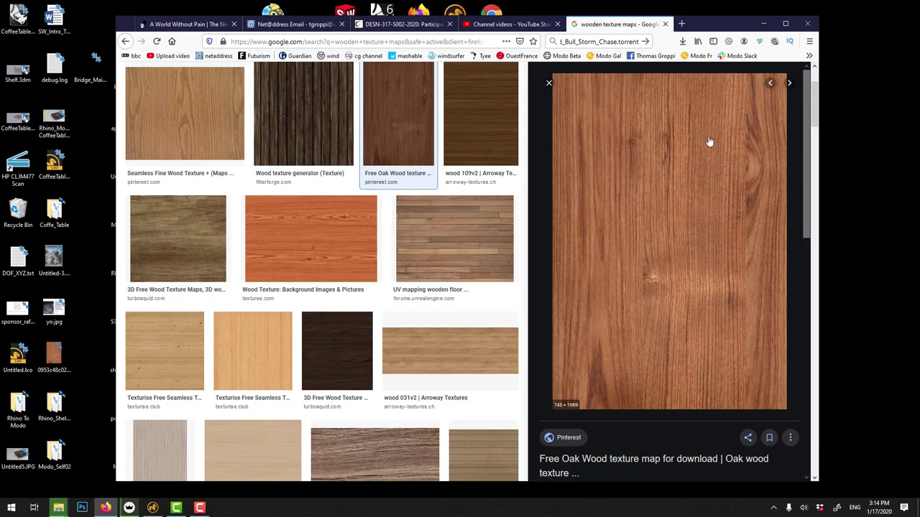
left_click(763, 24)
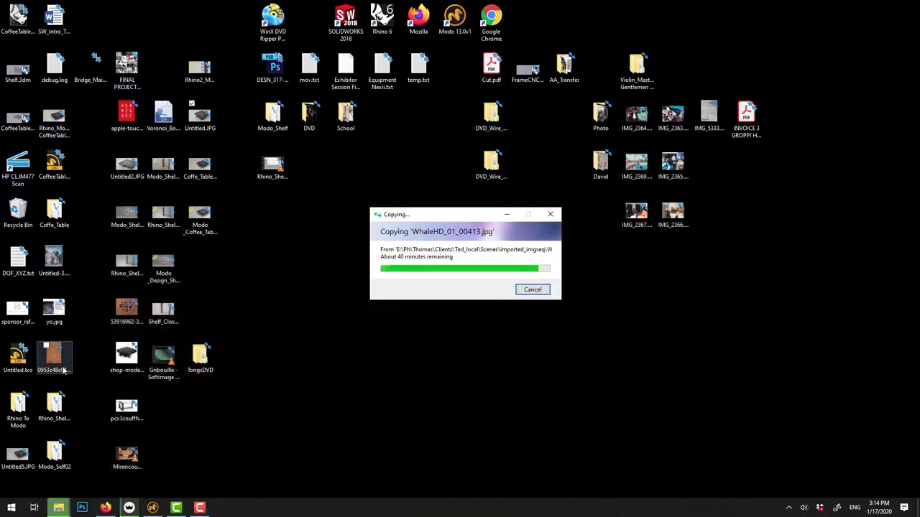
- Switch to Modo, replace the open shelf scene with an empty one, and show all four viewports
left_click(153, 508)
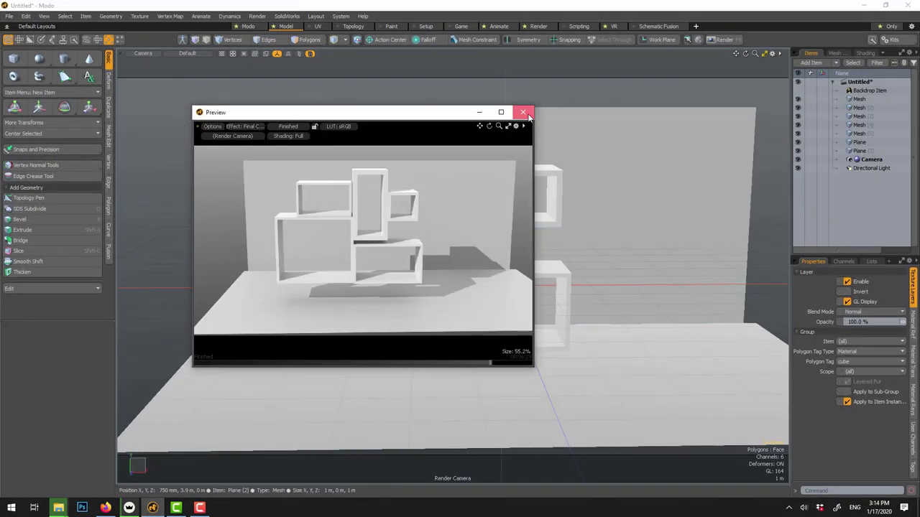
left_click(527, 115)
left_click(874, 83)
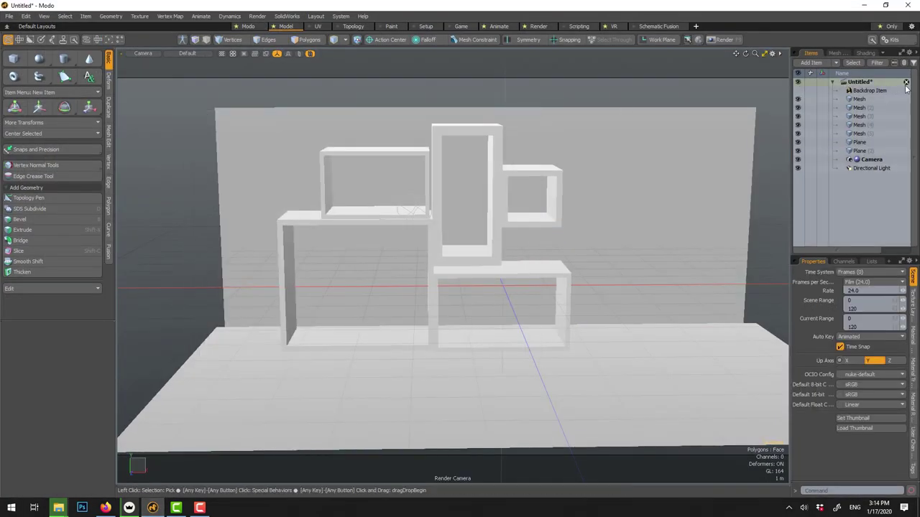
left_click(906, 83)
left_click(584, 192)
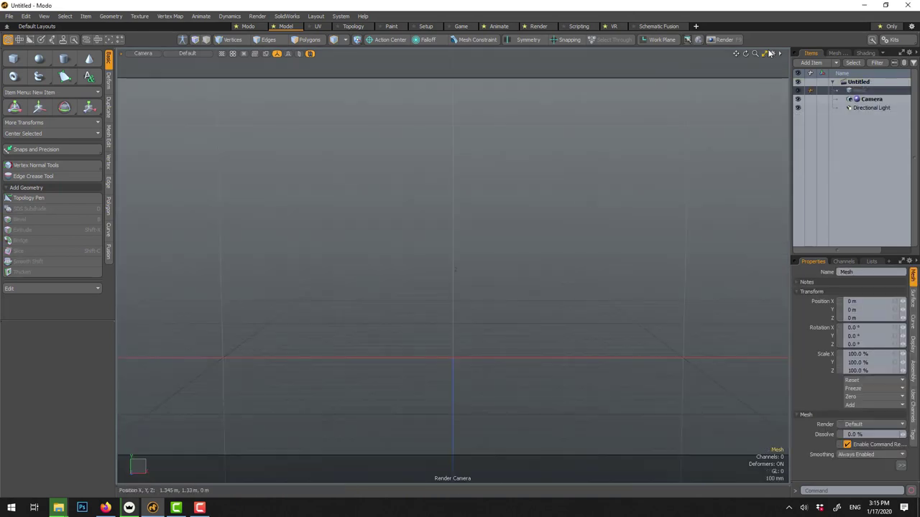
left_click(771, 53)
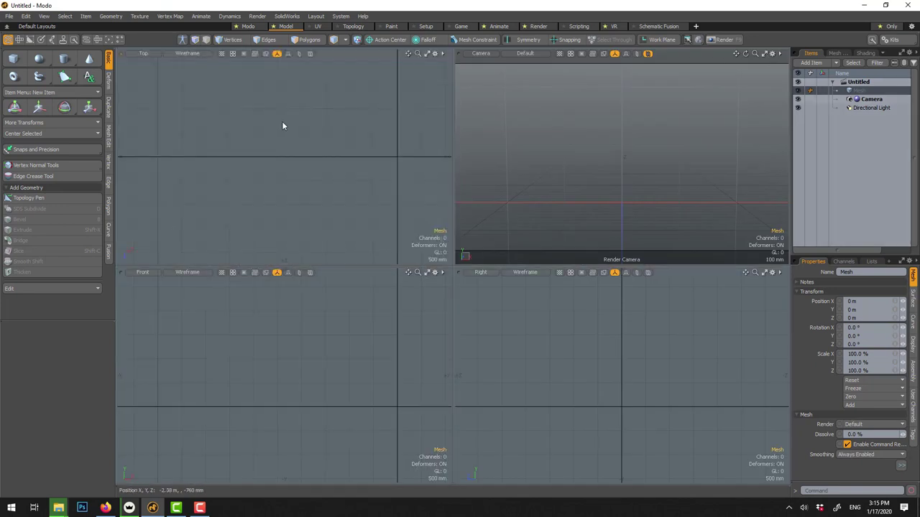
scroll(281, 125, "down", 5)
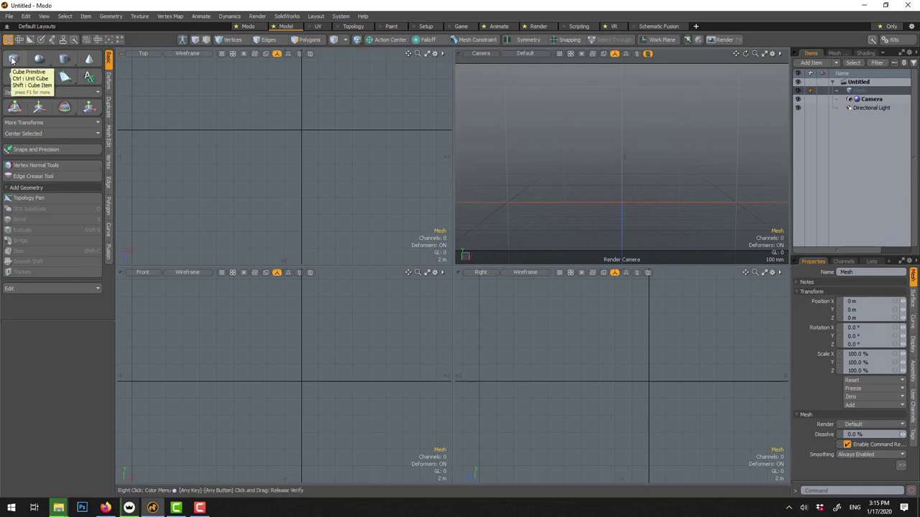
left_click(13, 59)
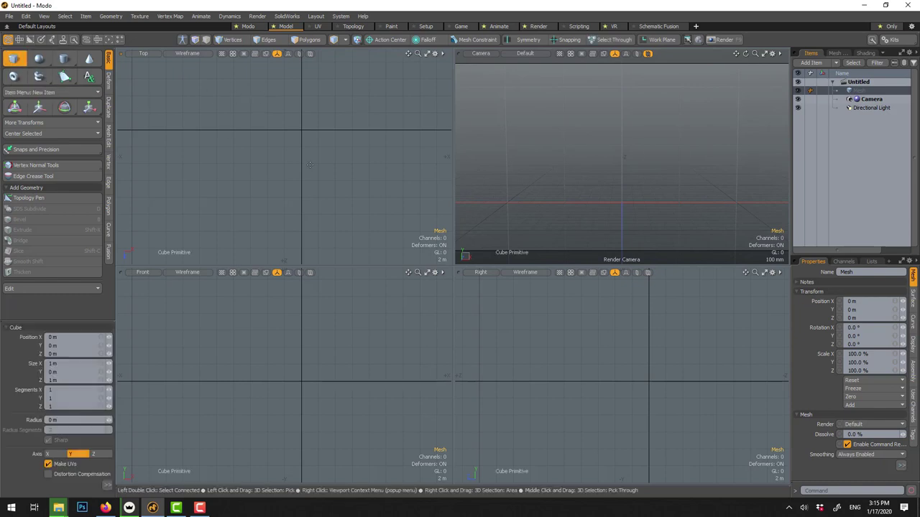
key("ctrl")
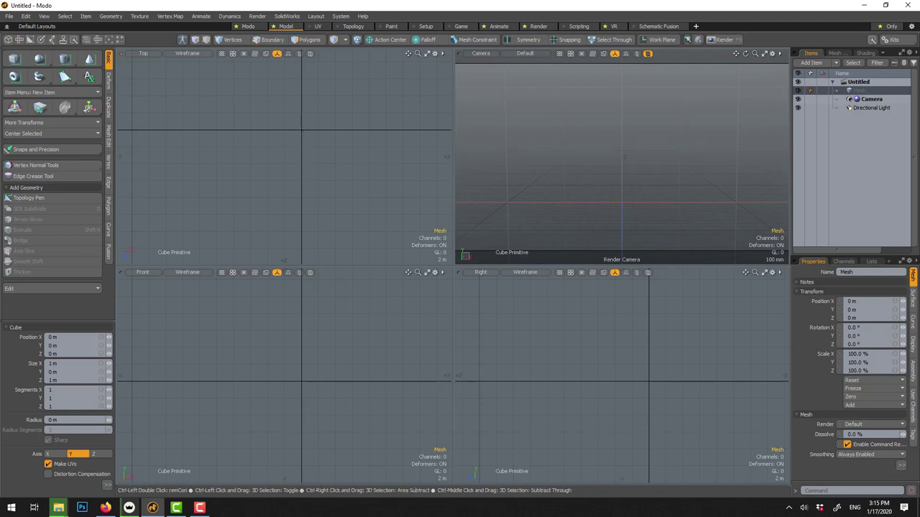
left_click_drag(301, 131, 346, 84, "ctrl")
mouse_move(346, 175)
left_mouse_down("ctrl")
mouse_move(332, 159)
mouse_move(341, 170)
left_mouse_up("ctrl")
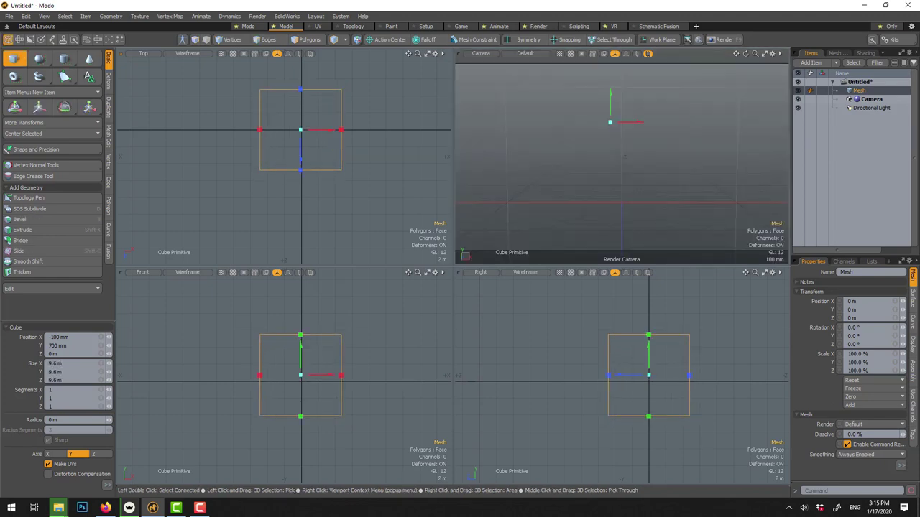
left_click_drag(609, 120, 629, 118, "alt")
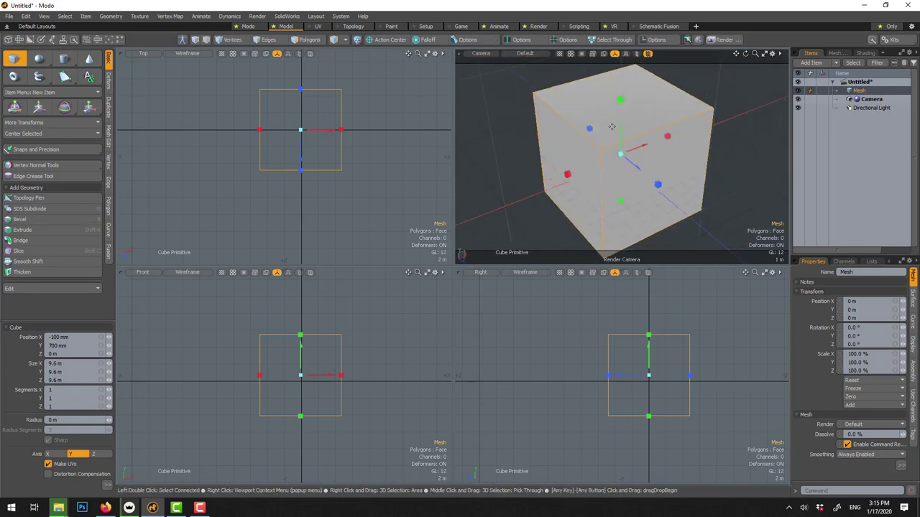
key("space")
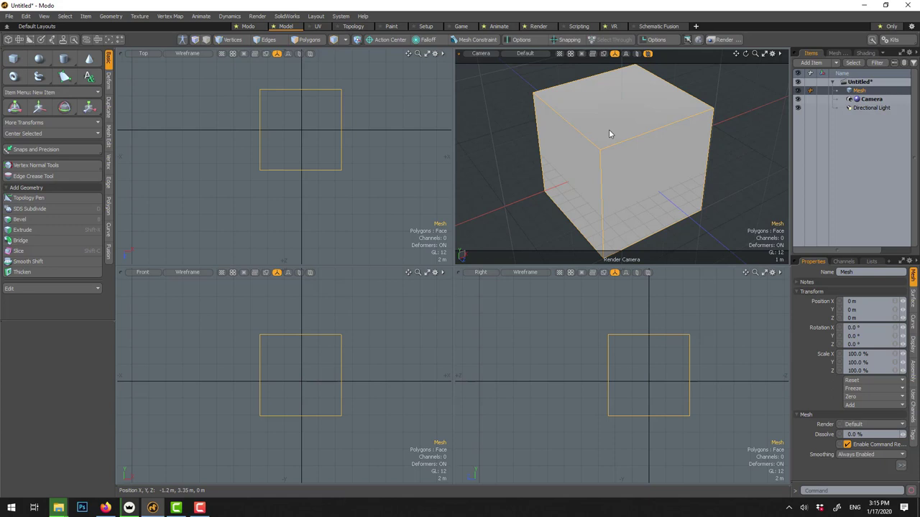
key("Delete")
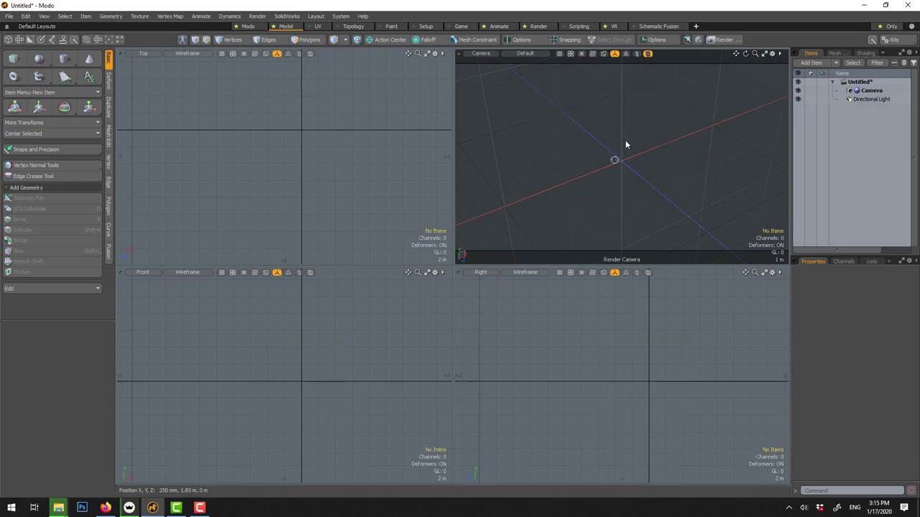
- Add a 1 m cube primitive at the origin
scroll(625, 141, "up", 2)
right_click(622, 142)
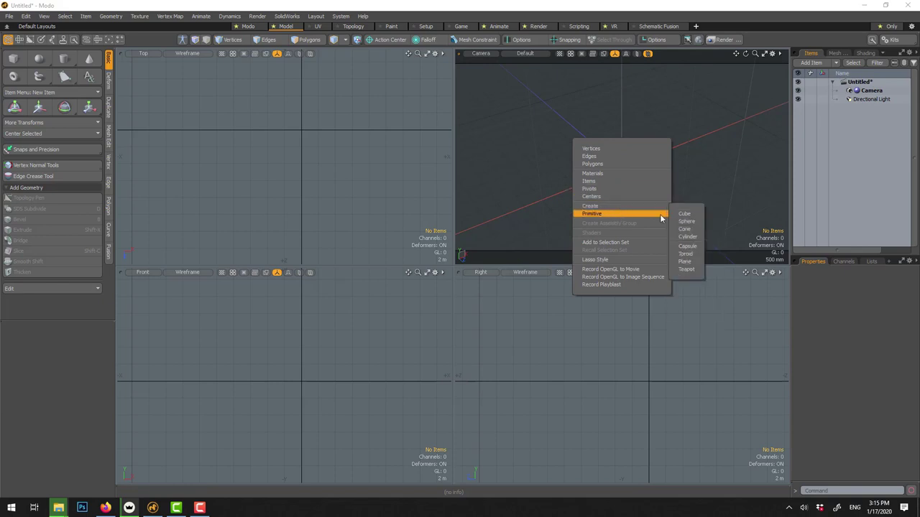
left_click(683, 214)
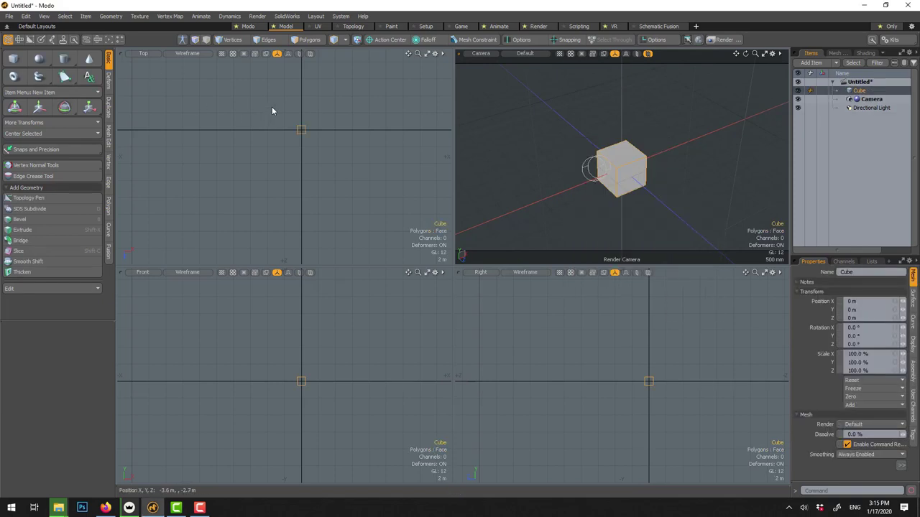
- In a new mesh item, draw a flat box about 310 mm by 2.36 m beside the cube in the top view
scroll(286, 107, "up", 5)
left_click_drag(334, 175, 309, 105, "alt+shift")
scroll(308, 115, "up", 2)
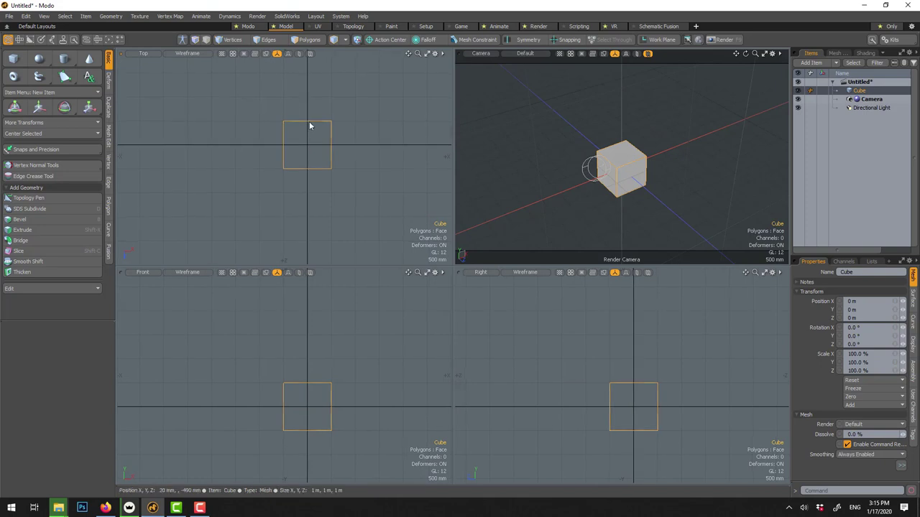
left_click(426, 54)
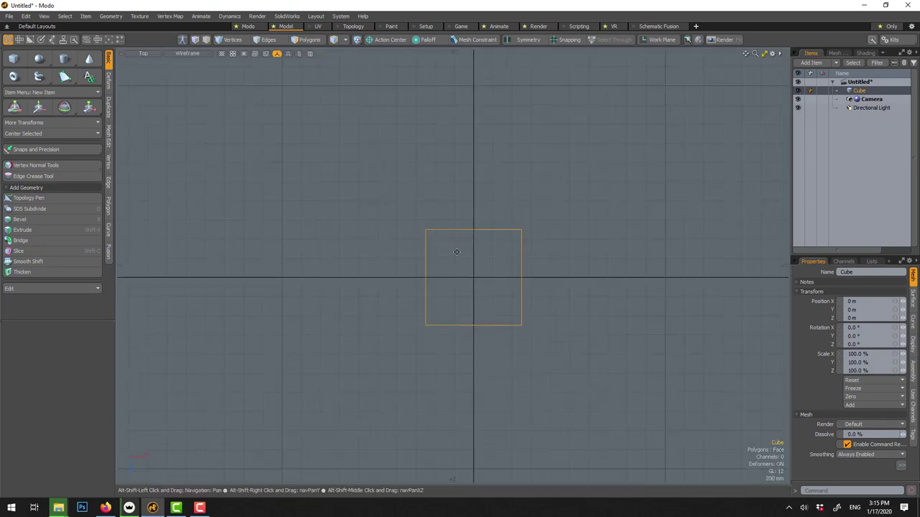
left_click_drag(457, 252, 460, 212, "alt+shift")
key("n")
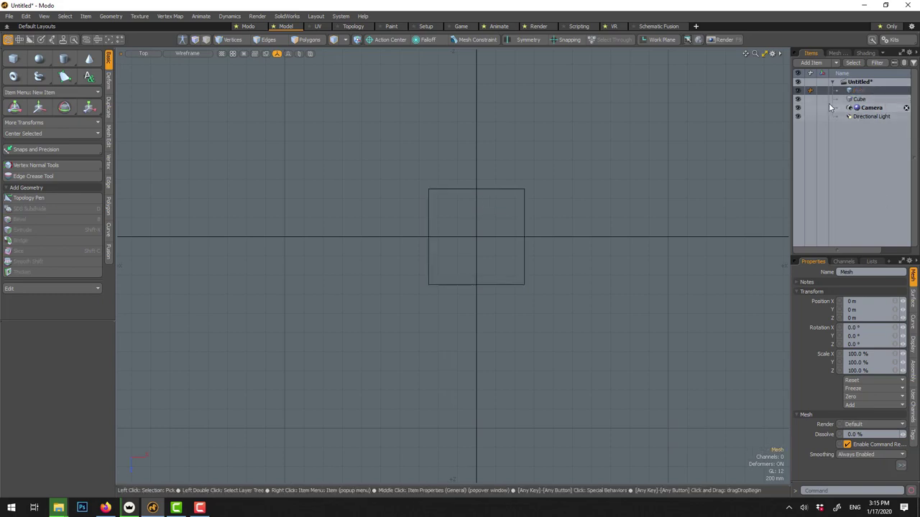
left_click(13, 59)
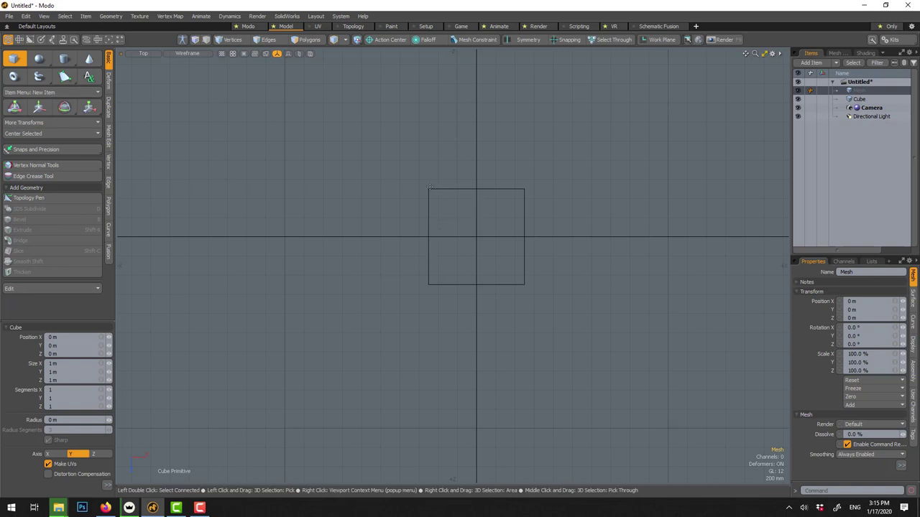
left_click_drag(424, 189, 374, 399)
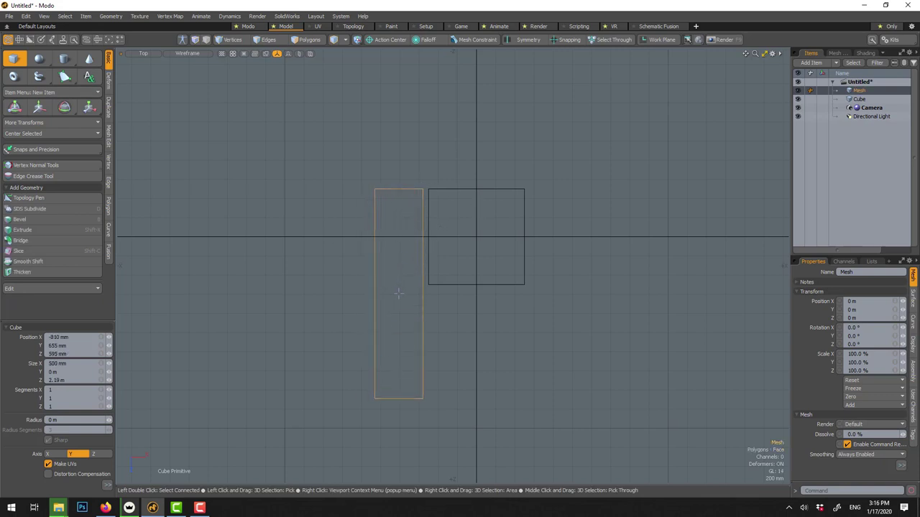
left_click_drag(398, 296, 407, 302)
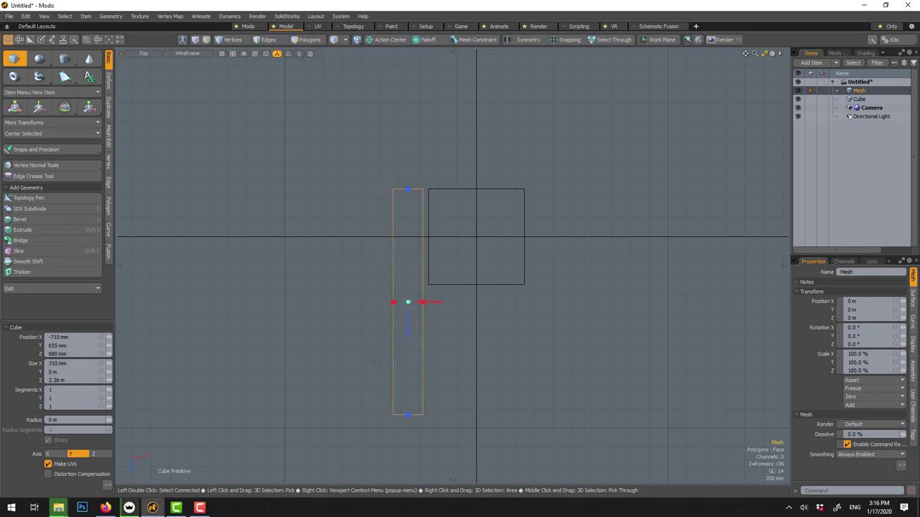
left_click_drag(439, 304, 444, 303)
- Give the new box a height of about 1.04 m and narrow its thickness to about 190 mm
left_click(765, 58)
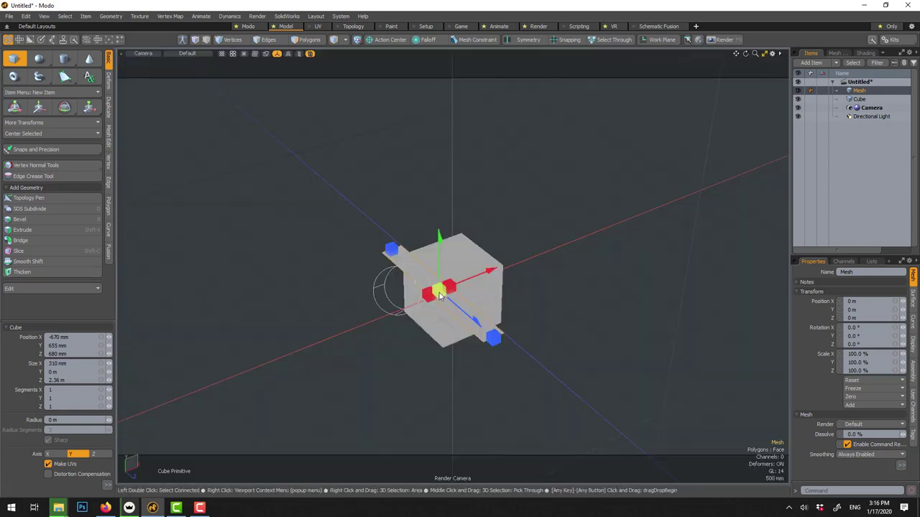
left_click_drag(440, 295, 438, 329)
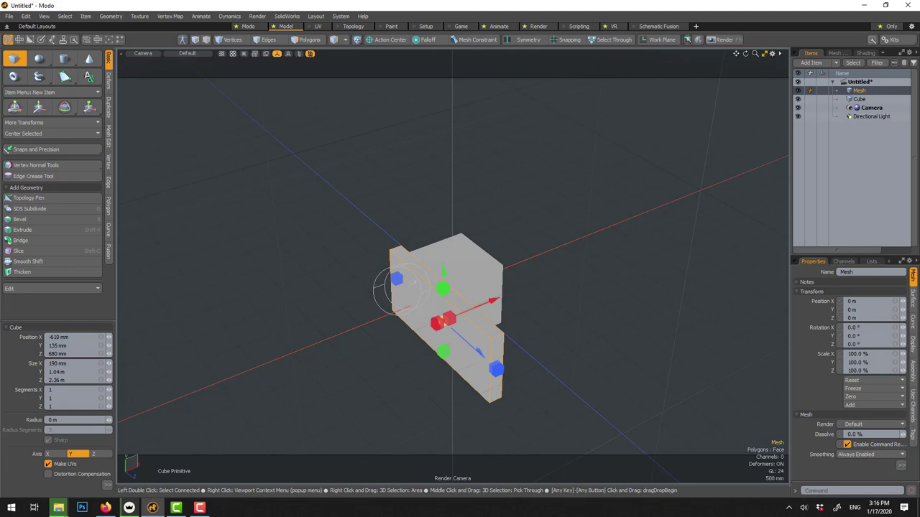
key("q")
- Scale the cube to about 42.5% in Y and raise it about 420 mm, level with the tall board's top
left_click(426, 206)
left_click_drag(466, 281, 429, 290, "alt")
left_click(443, 299)
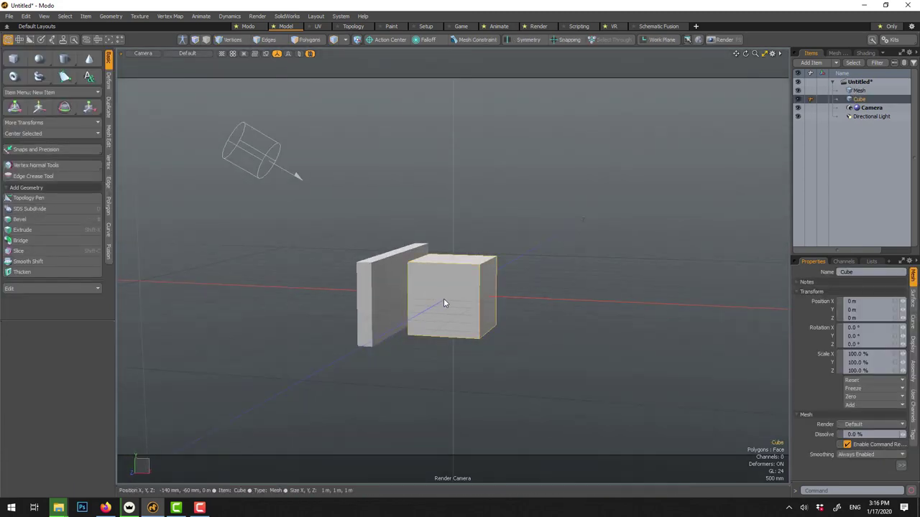
key("y")
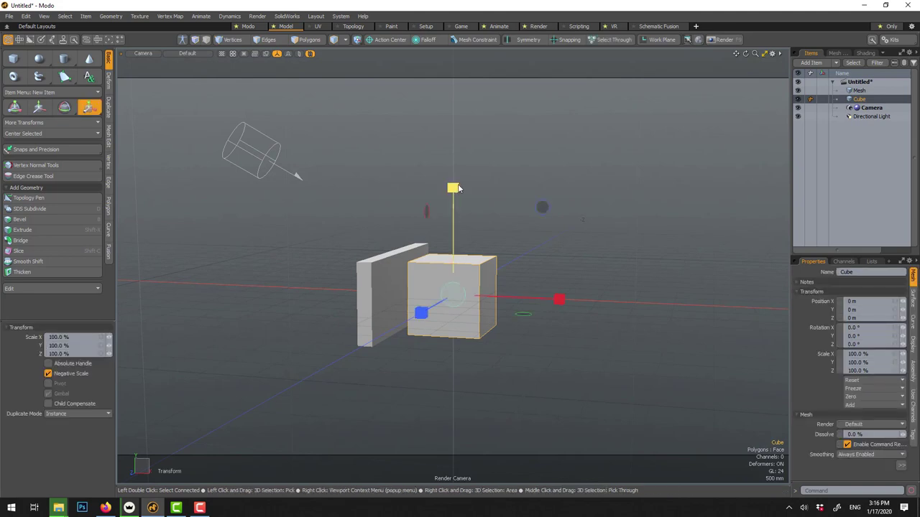
left_click_drag(457, 188, 452, 253)
key("w")
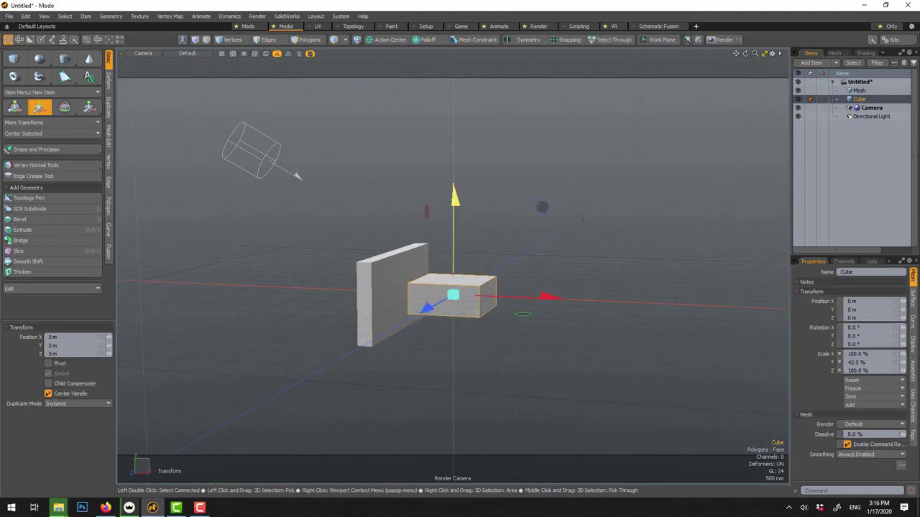
left_click_drag(456, 214, 456, 184)
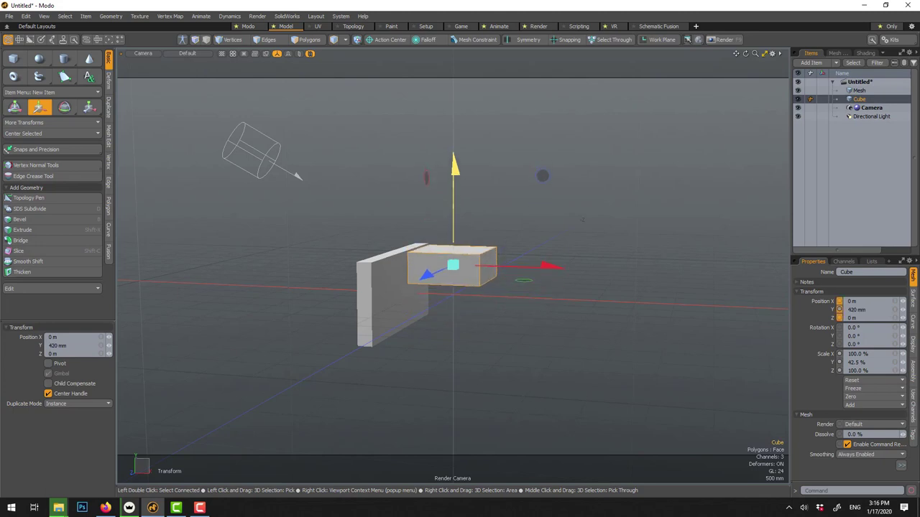
key("space")
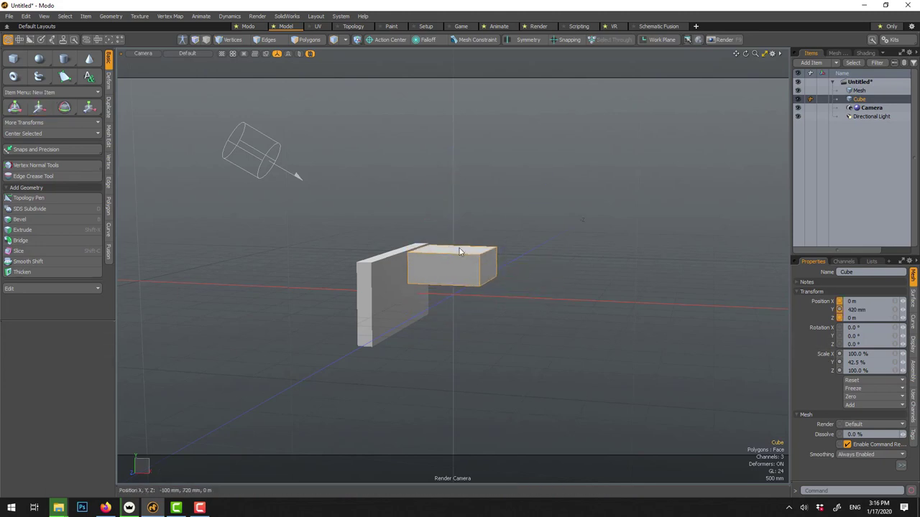
- Freeze the scale transform of the flattened cube
left_click(852, 396)
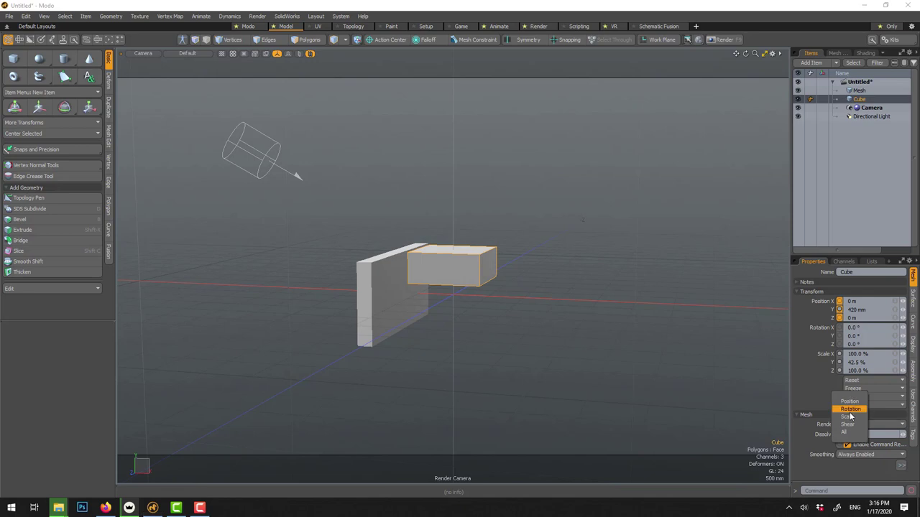
left_click(847, 417)
scroll(483, 294, "up", 2)
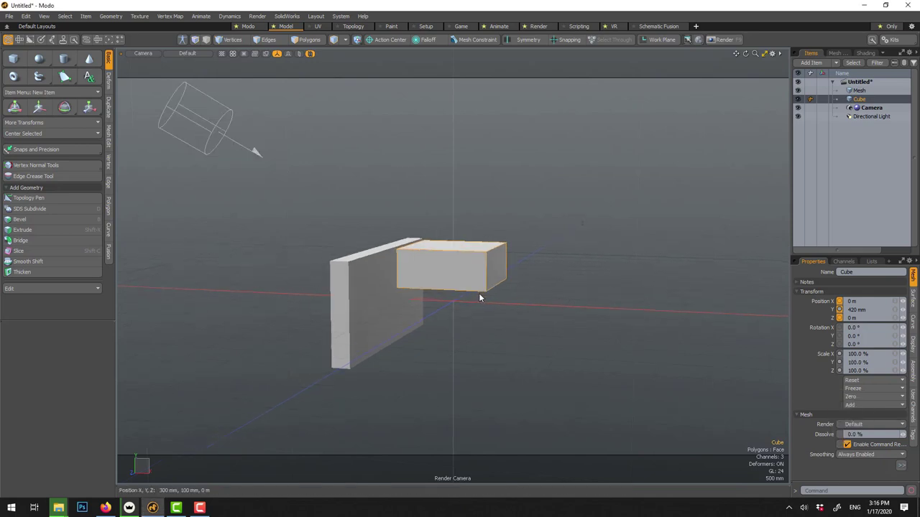
left_click_drag(479, 293, 616, 359, "alt")
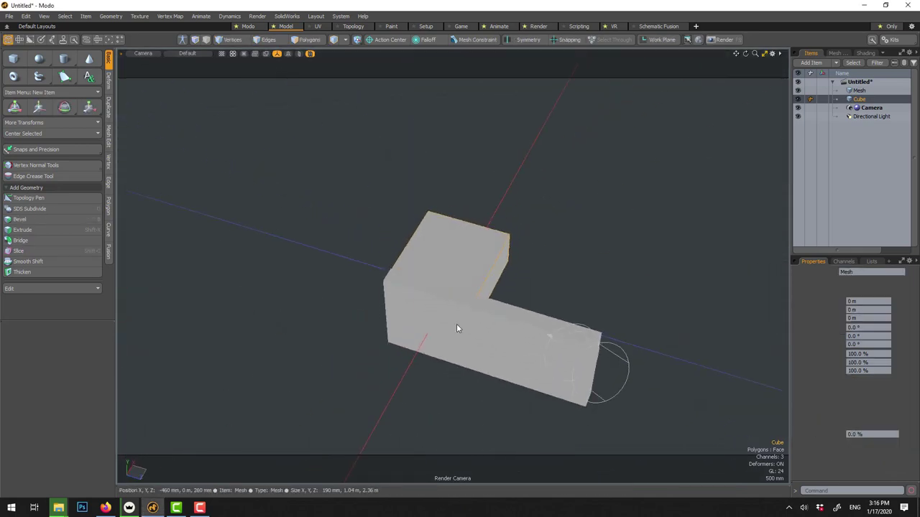
- Deselect the flattened cube and add a new empty mesh item to the scene
left_click(473, 320)
key("Escape")
left_click(762, 57)
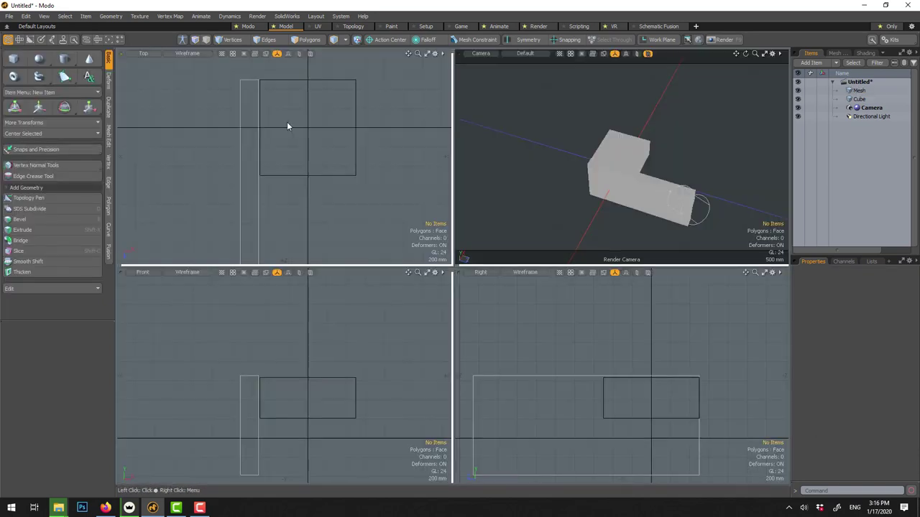
key("shift+a")
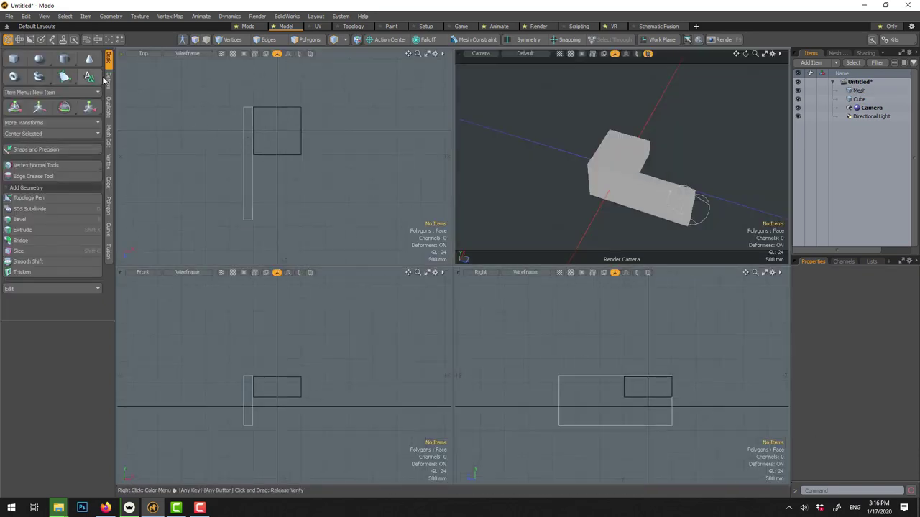
key("n")
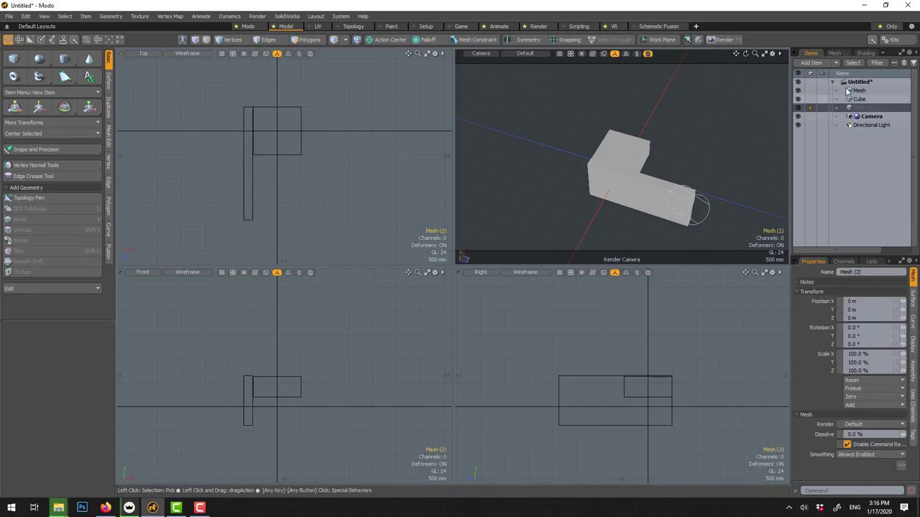
left_click(16, 61)
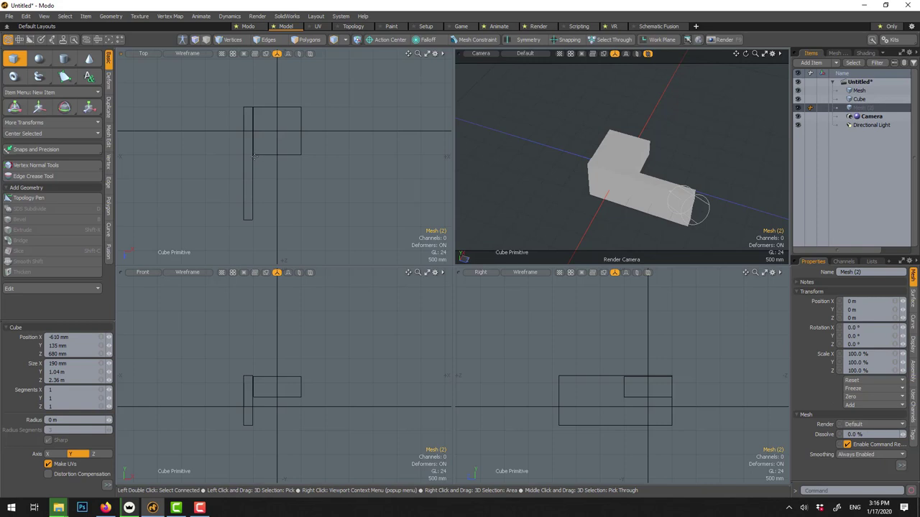
left_click_drag(254, 156, 353, 220)
key("ctrl+z")
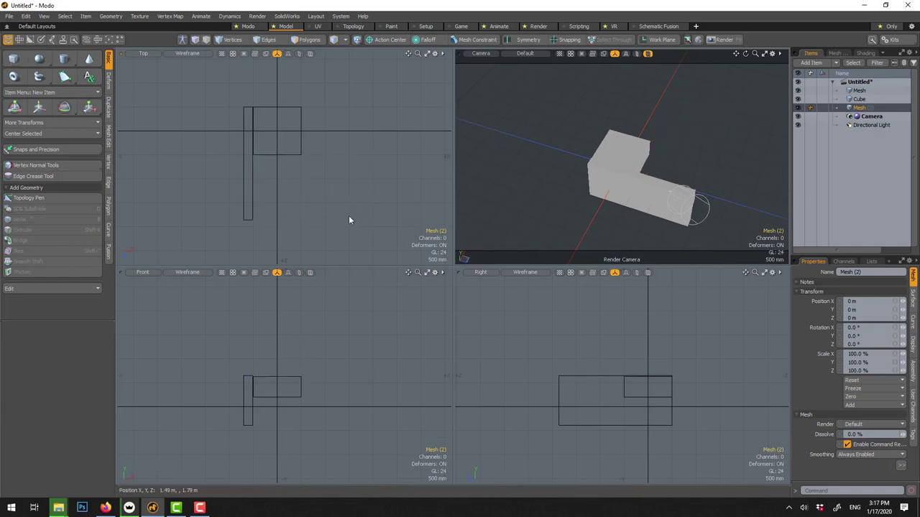
- Assign the flattened cube a new material named Bl with a near-black colour of RGB 12, 12, 12
left_click(606, 199)
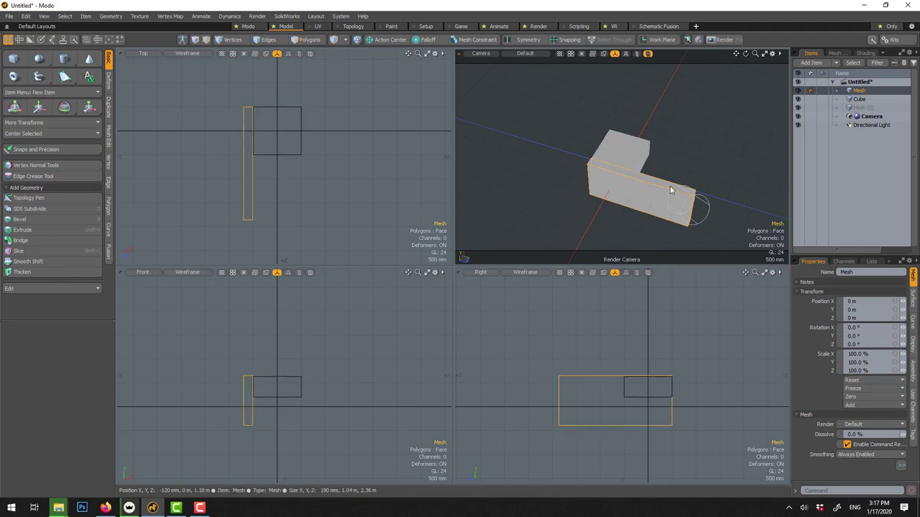
left_click(767, 52)
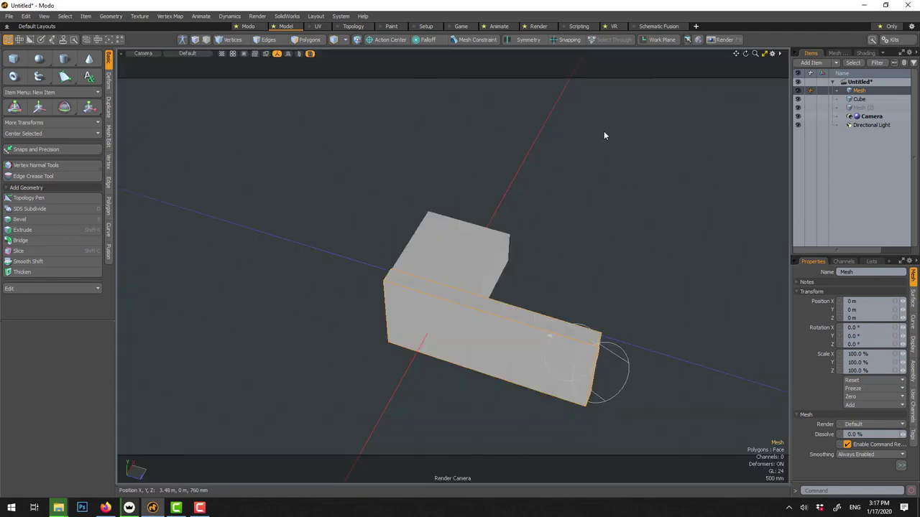
mouse_move(485, 276)
left_mouse_down("alt+shift")
mouse_move(410, 225)
mouse_move(479, 261)
left_mouse_up("alt+shift")
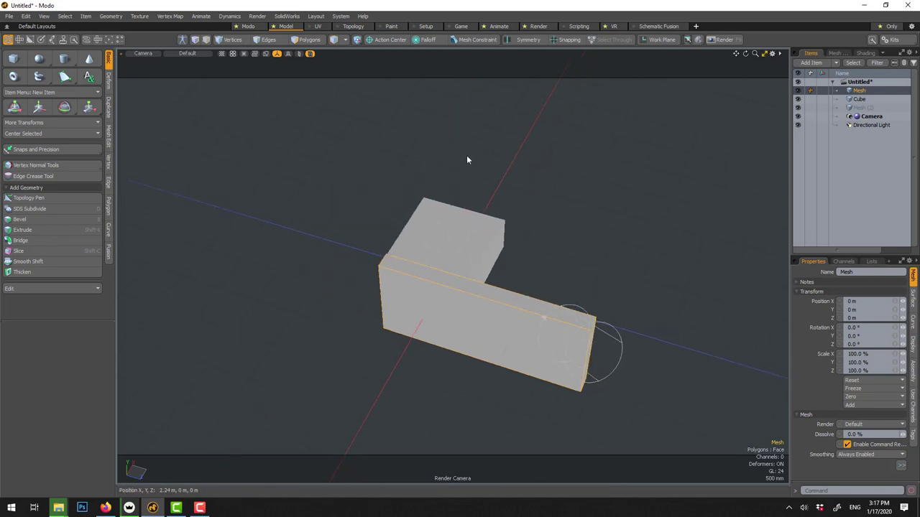
left_click(441, 236)
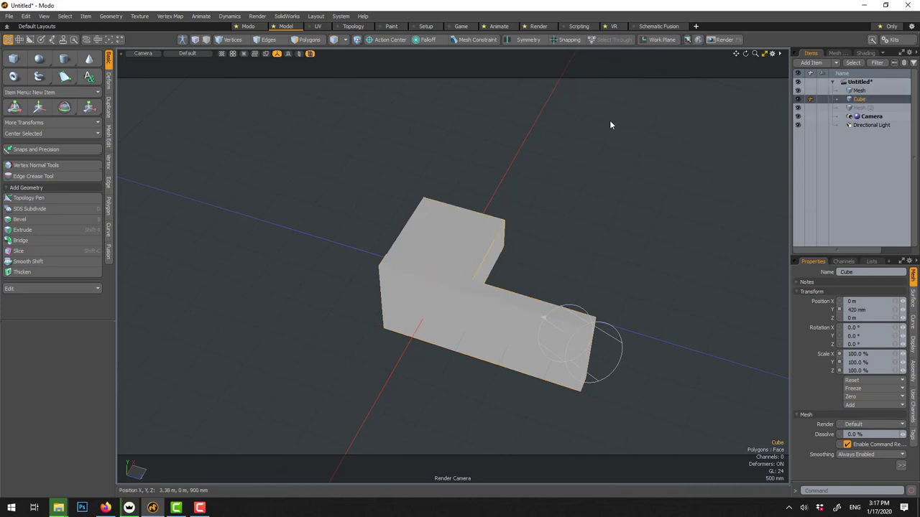
key("m")
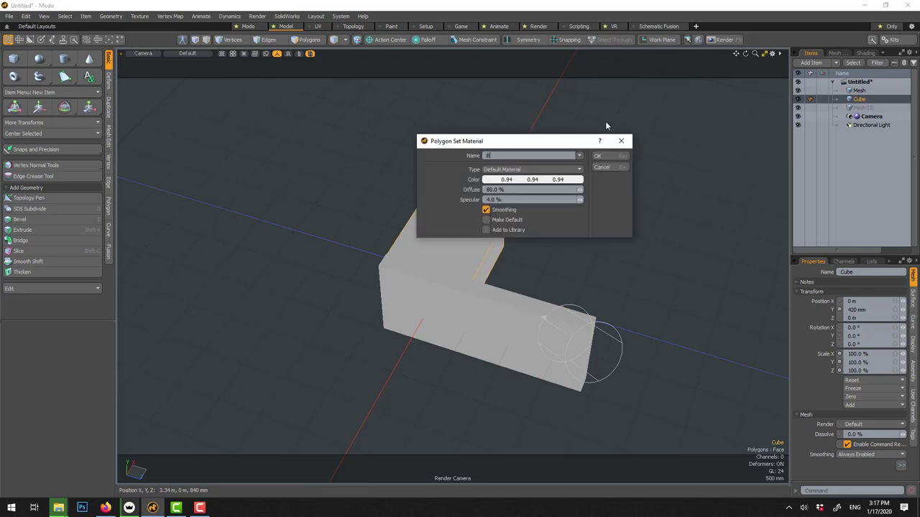
left_click(564, 181)
left_click_drag(630, 229, 628, 251)
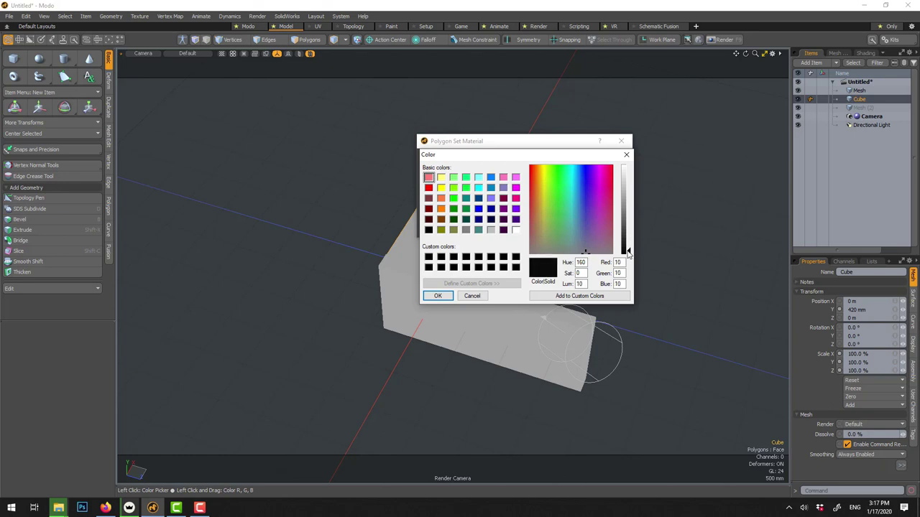
left_click(429, 299)
left_click(625, 156)
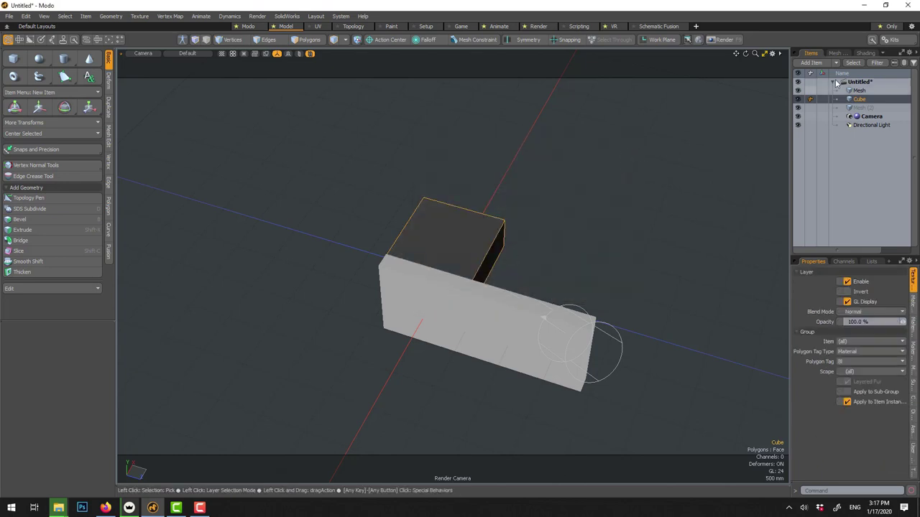
- Set the Bl material's specular amount to 2% and its Fresnel to 60%
left_click(866, 54)
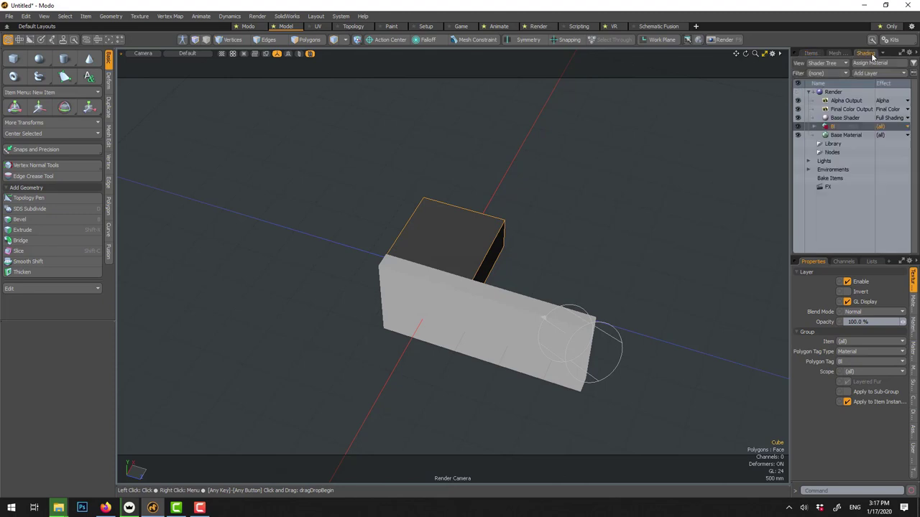
left_click(814, 126)
left_click(843, 136)
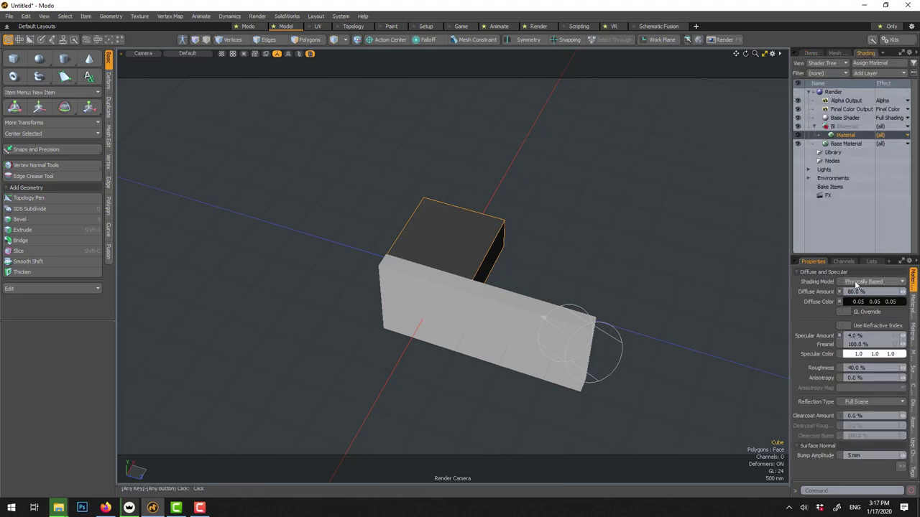
left_click_drag(850, 256, 852, 155)
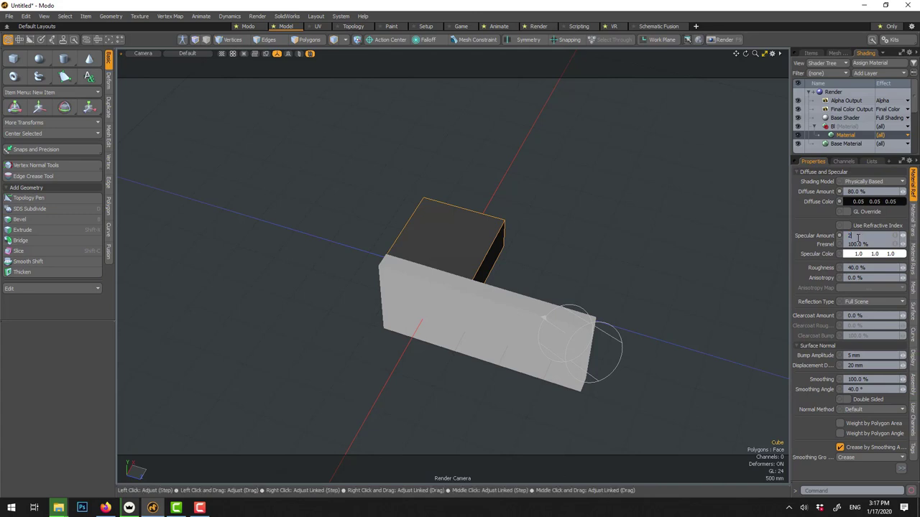
key("Return")
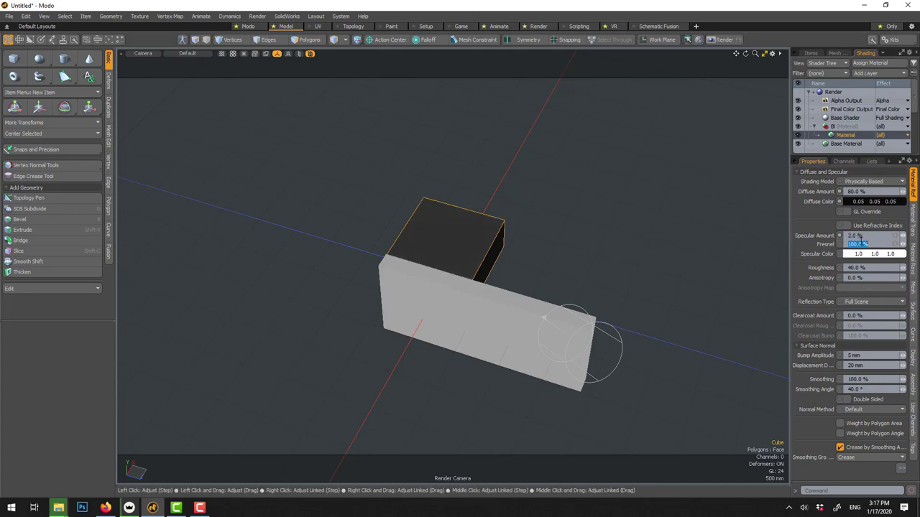
left_click(860, 242)
type("60")
key("Return")
- Set the Bl material's rounded edge width to 4 mm
left_click_drag(535, 253, 470, 242, "alt")
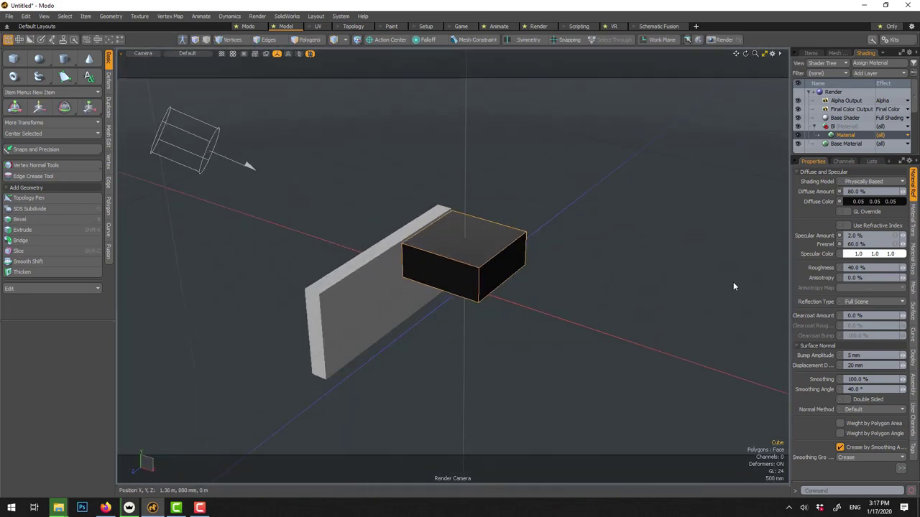
left_click(901, 469)
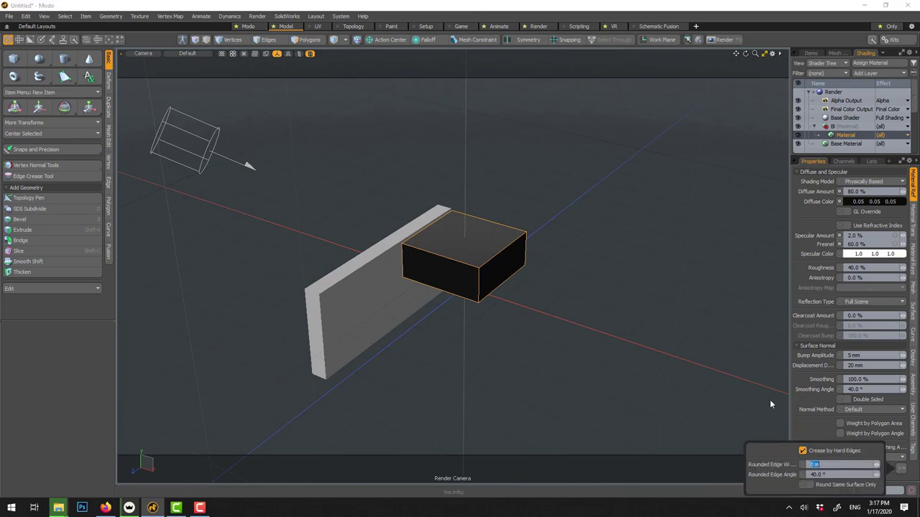
type("4mm")
left_click(608, 307)
left_click_drag(577, 310, 727, 328, "alt")
- Assign the tall board a new material named Wood with a light grey colour of RGB 211, 211, 211
left_click(506, 345)
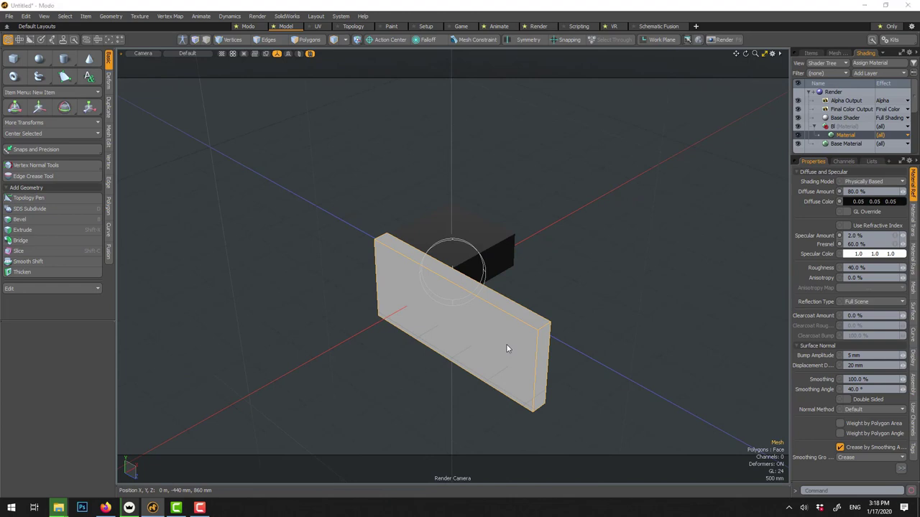
key("m")
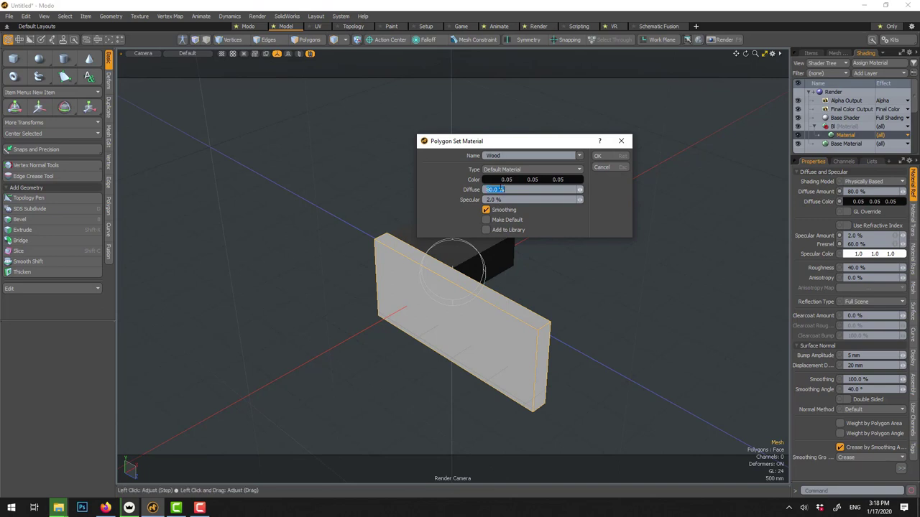
left_click(503, 180)
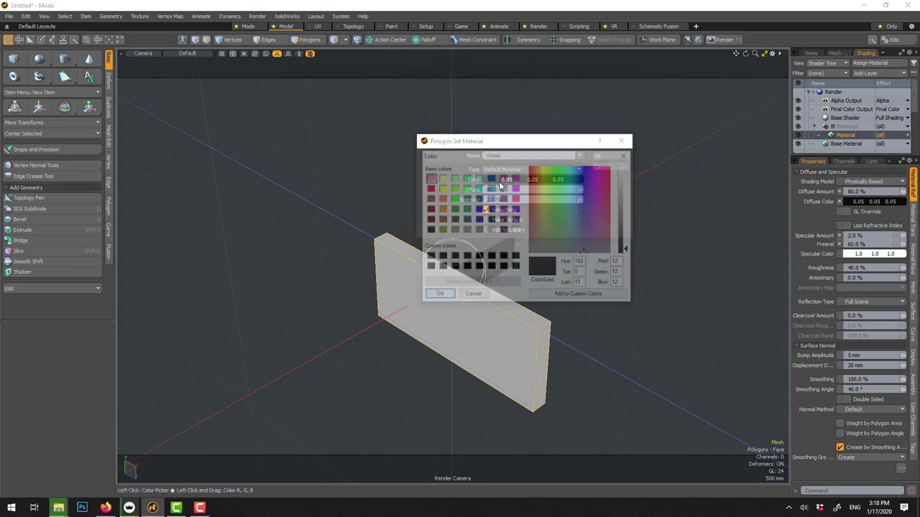
left_click(629, 181)
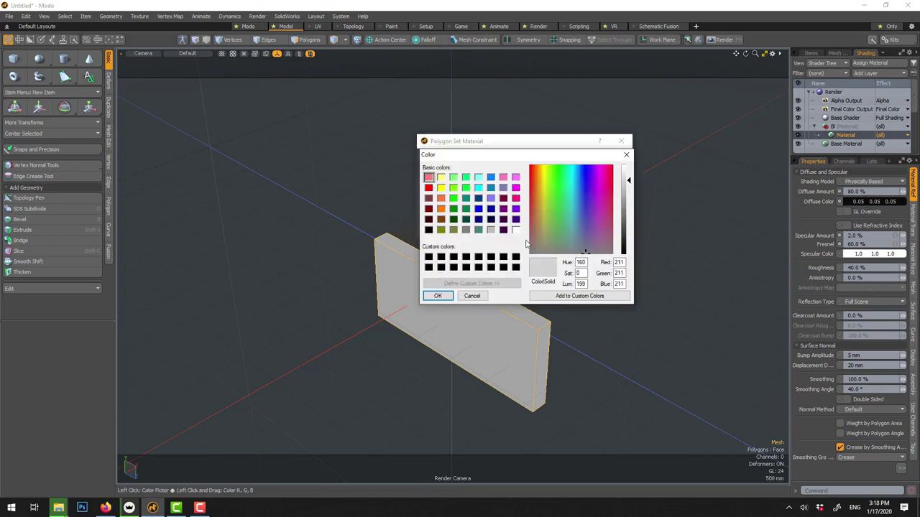
left_click(437, 296)
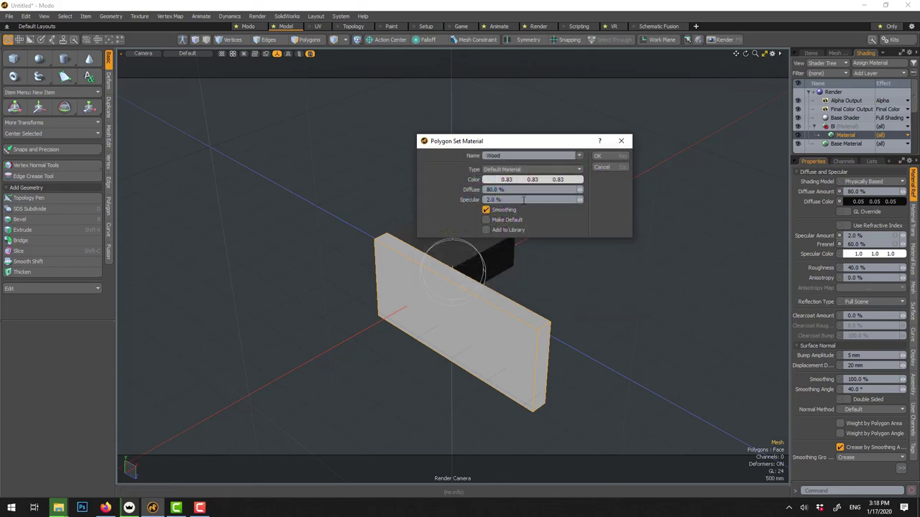
left_click(601, 156)
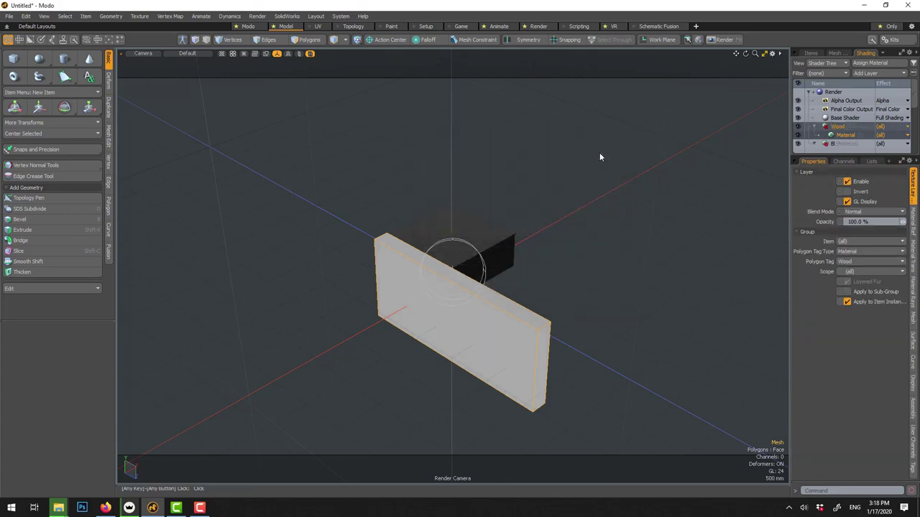
- Set the Wood material's Fresnel to 60% and enter its rounded edge width
left_click(855, 137)
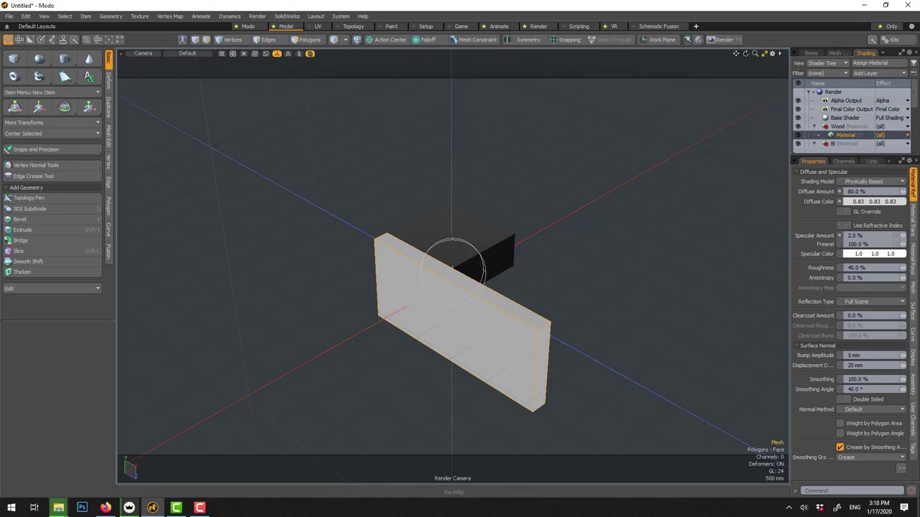
left_click(902, 470)
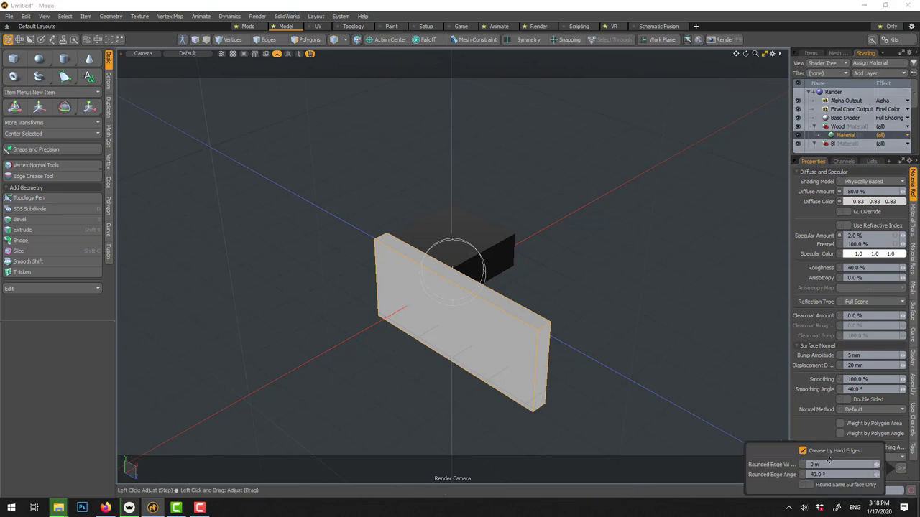
key("Return")
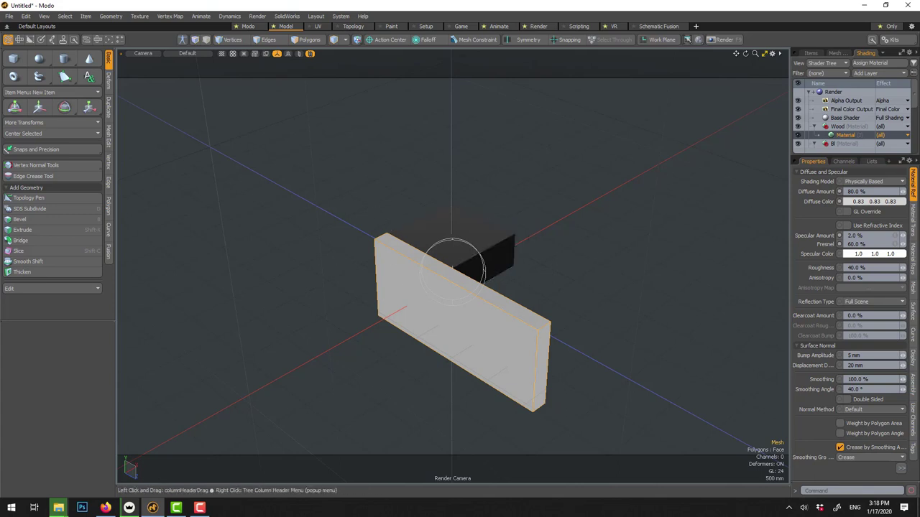
- Load the wood-grain image 0953c48c0240e11d2b3069d31927fb2d.jpg from the Desktop as an image map in the Wood material
left_click(904, 75)
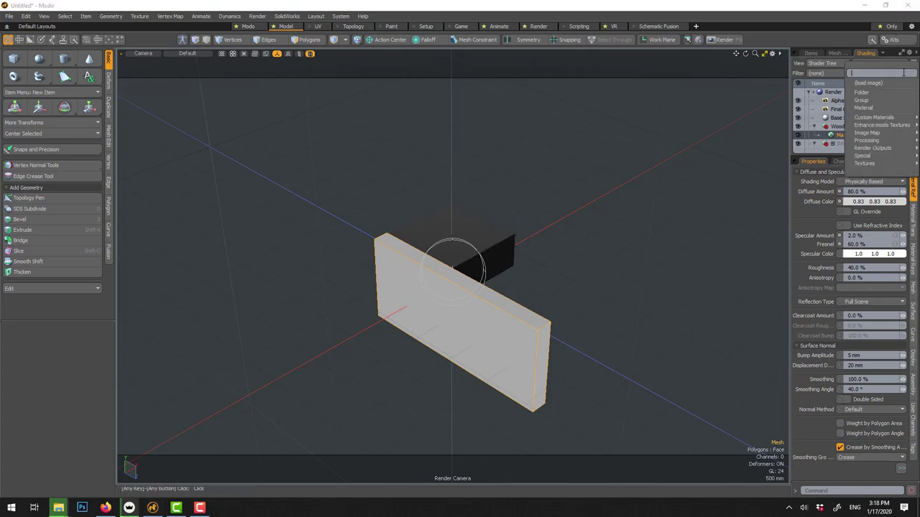
mouse_move(874, 135)
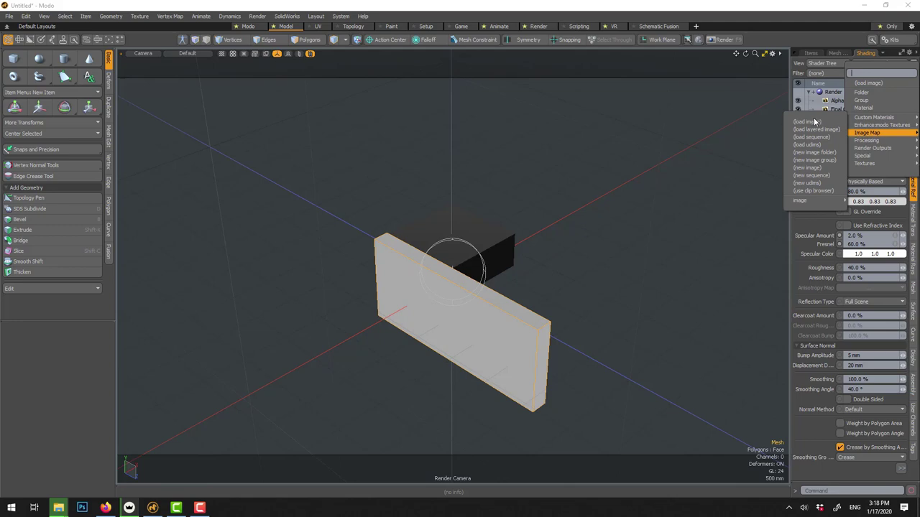
left_click(815, 122)
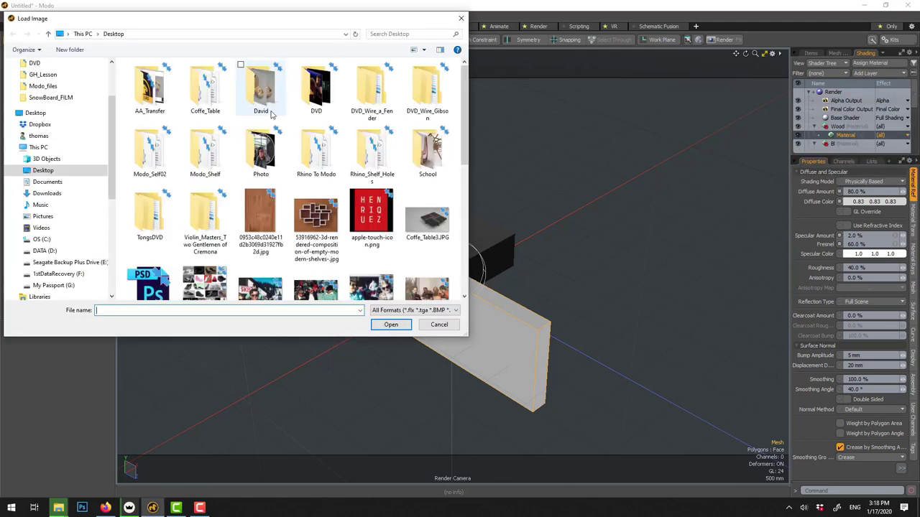
left_click(271, 208)
double_click(270, 208)
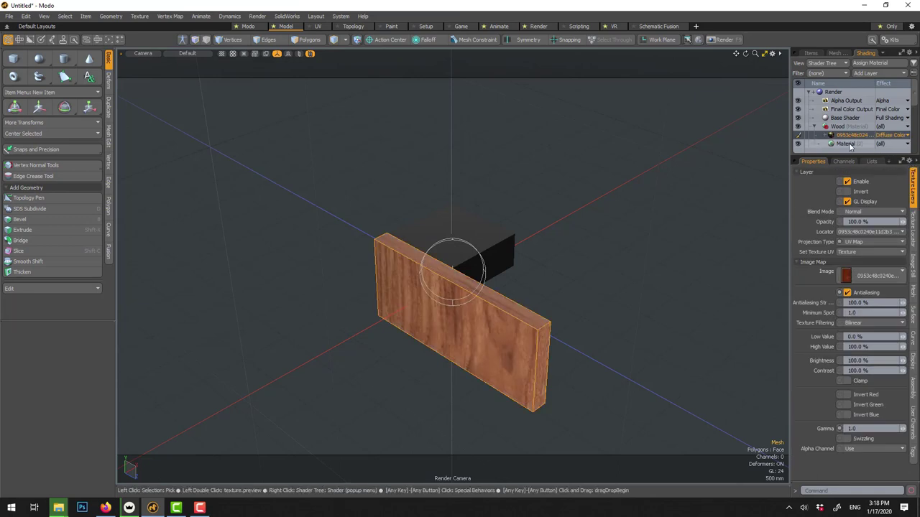
- Check the wood texture's projection type, keeping UV Map, and inspect the grain direction on the board
left_click(852, 253)
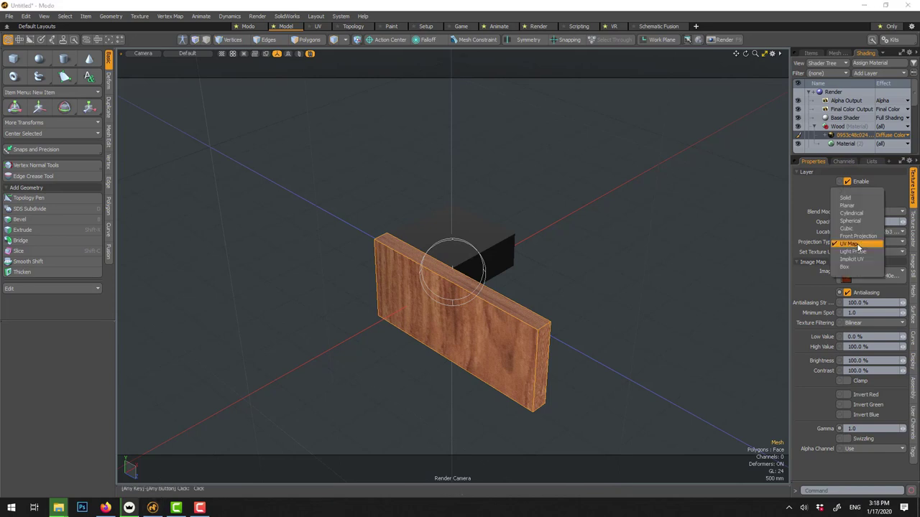
left_click(857, 248)
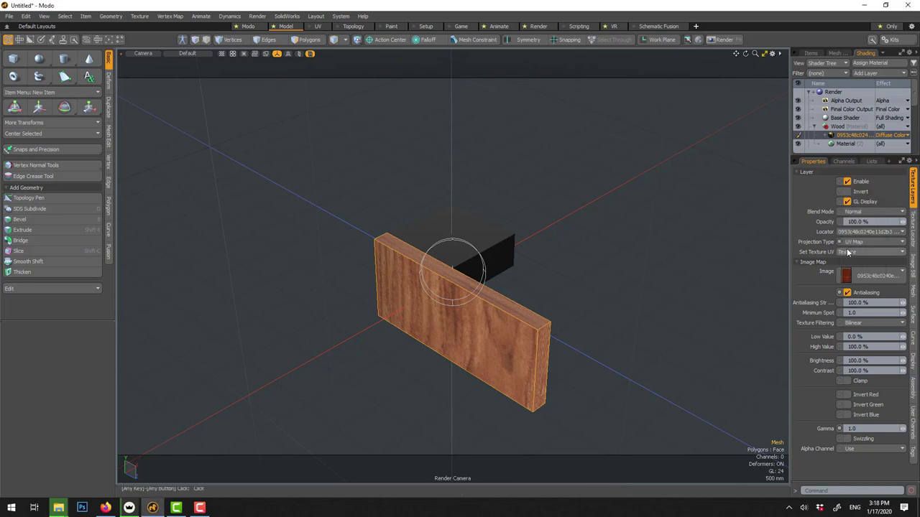
scroll(458, 328, "up", 1)
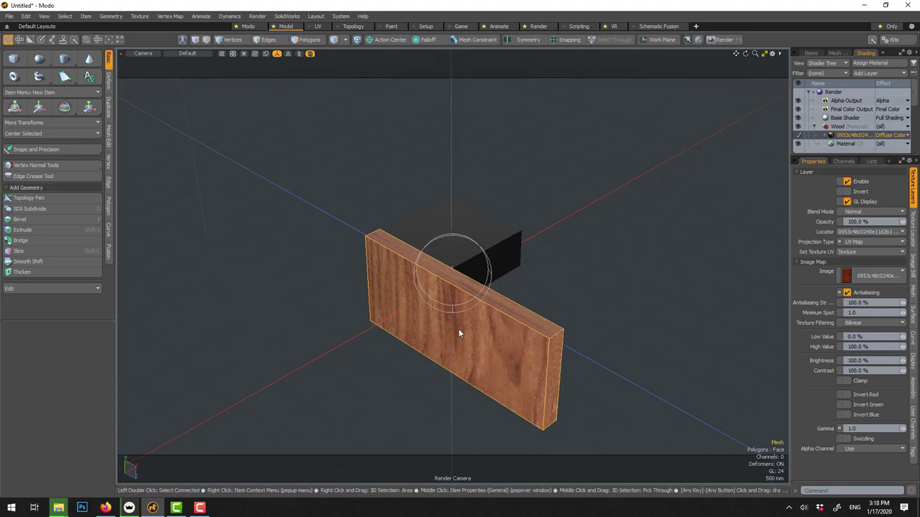
left_click_drag(484, 322, 475, 366, "alt")
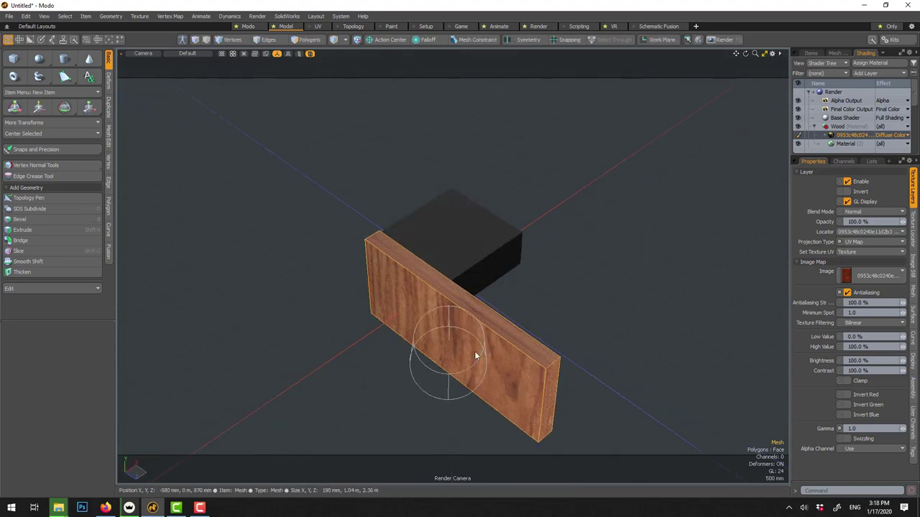
- Project the tall wooden board's Texture UV map anew using the Atlas projection type
left_click_drag(489, 264, 390, 213, "alt+shift")
scroll(472, 231, "up", 1)
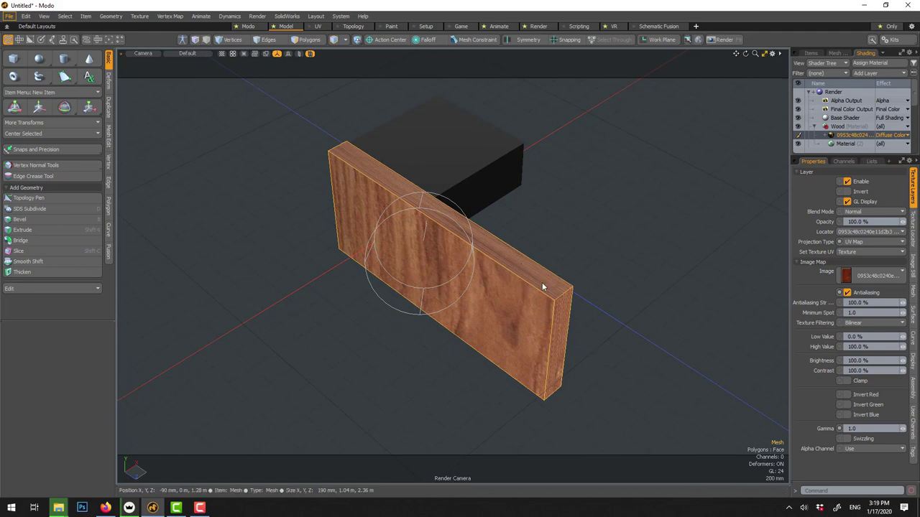
left_click(321, 27)
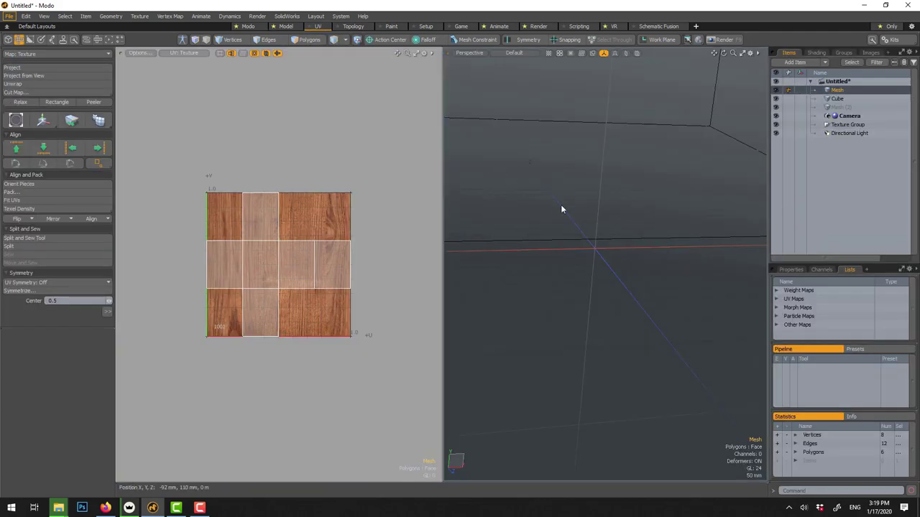
key("a")
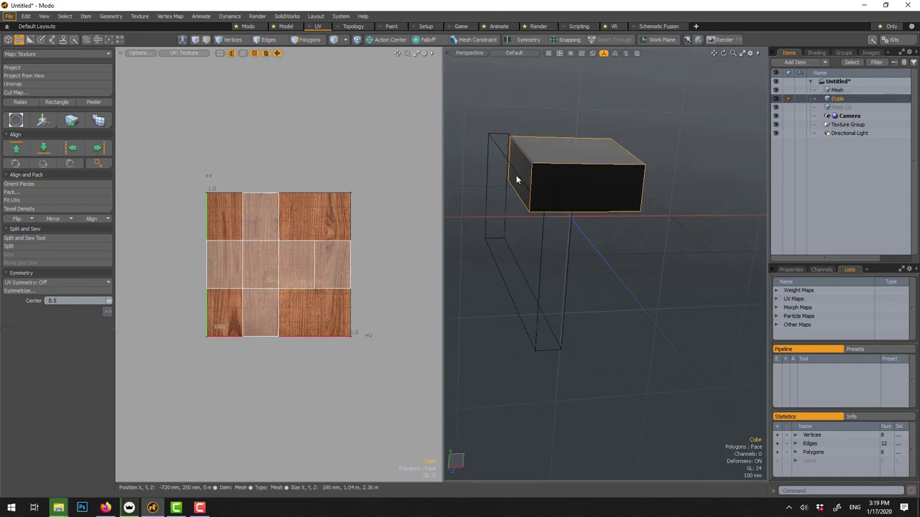
left_click(637, 53)
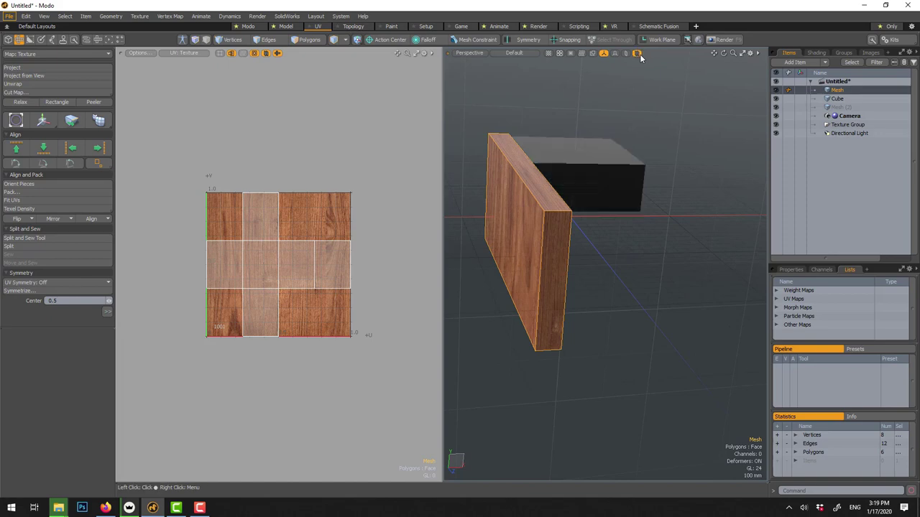
left_click(37, 68)
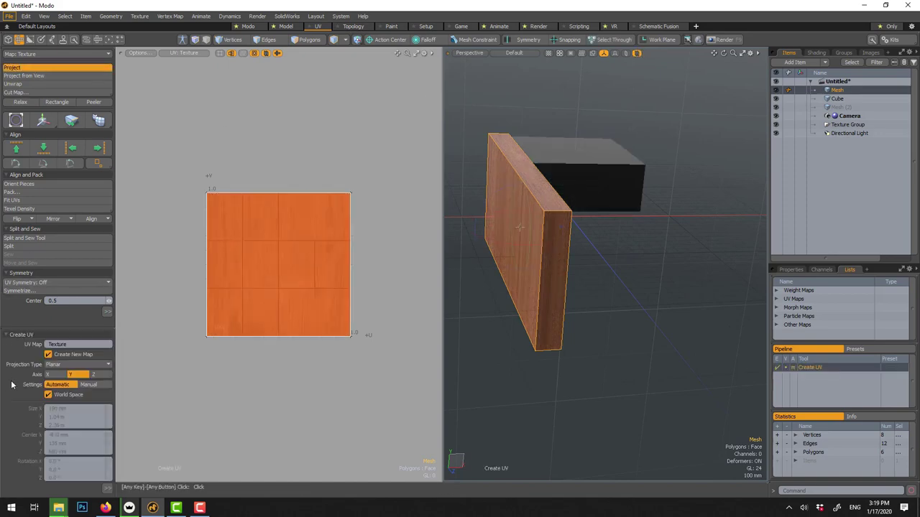
left_click(52, 365)
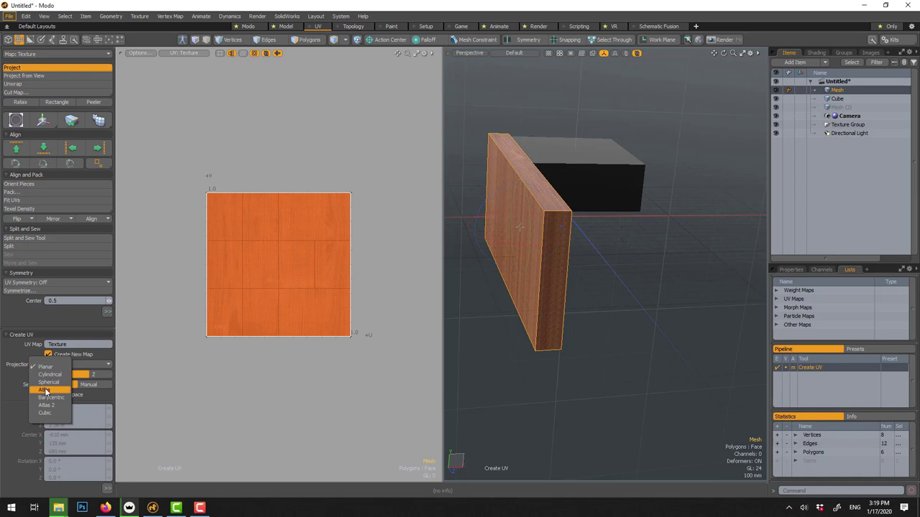
left_click(45, 390)
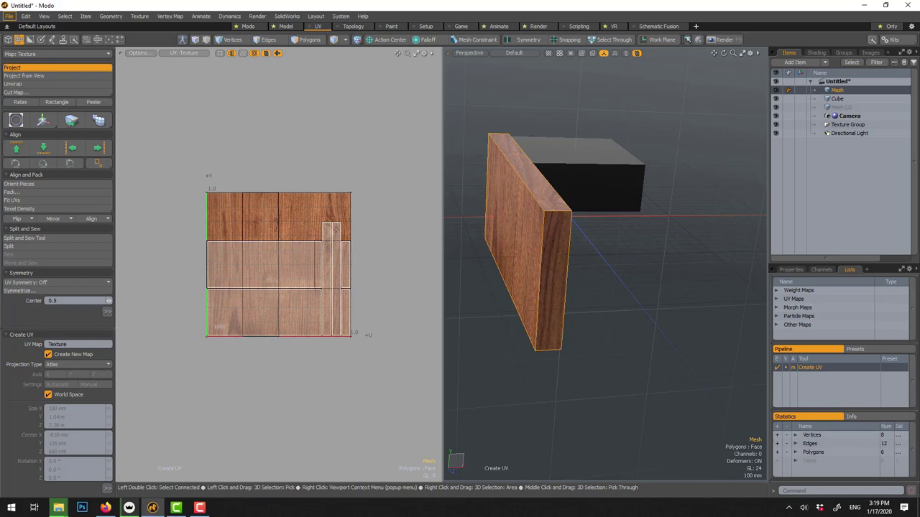
key("space")
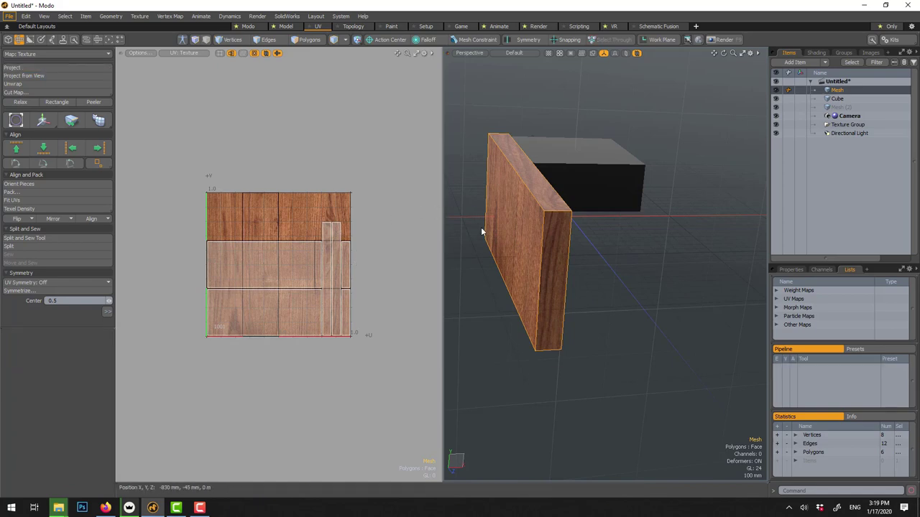
- Move the UV island of the board's large outer face to the upper part of the wood texture and scale it to 83.5%
left_click_drag(524, 265, 597, 280, "alt")
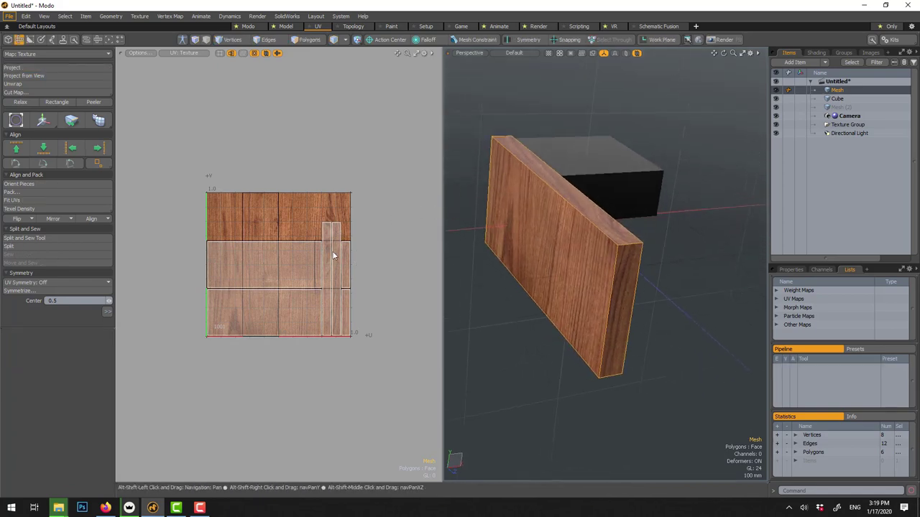
left_click(286, 260)
left_click(310, 43)
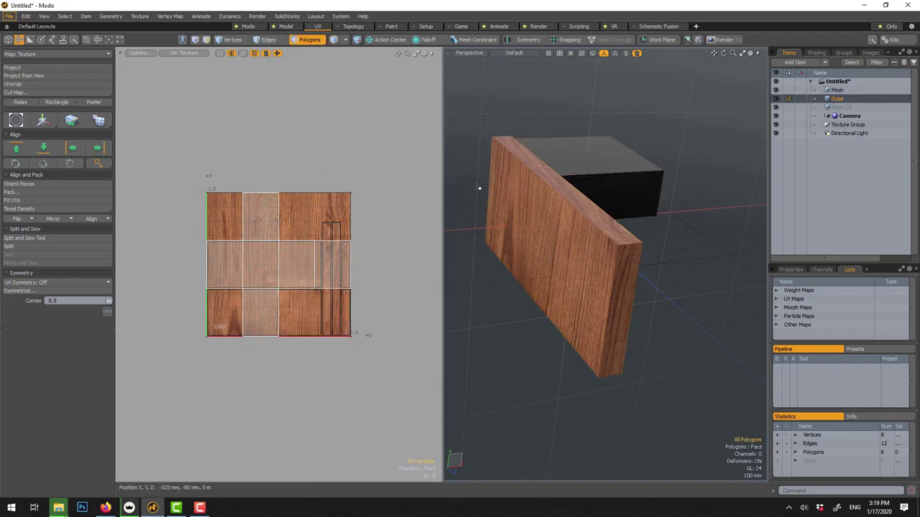
left_click(309, 43)
left_click(523, 194)
left_click(310, 40)
left_click(257, 296)
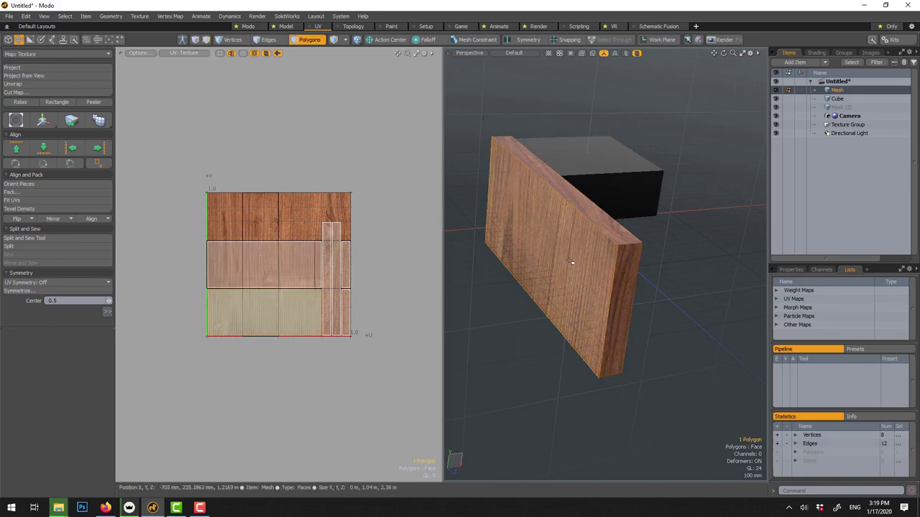
key("y")
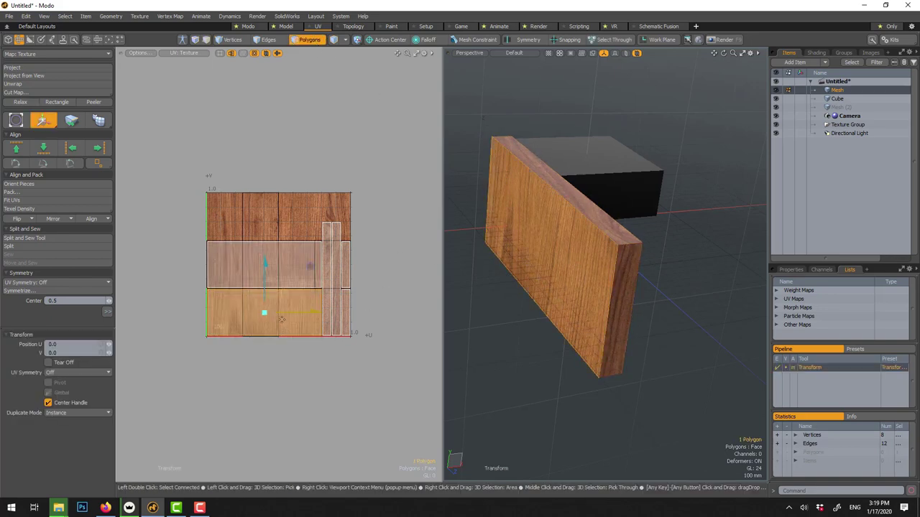
left_click_drag(268, 284, 444, 172)
key("r")
left_click_drag(310, 168, 311, 169)
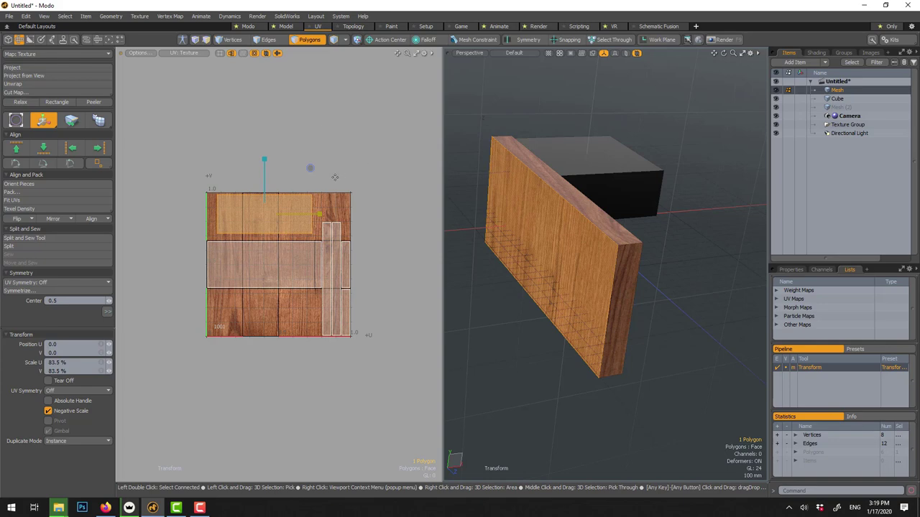
key("space")
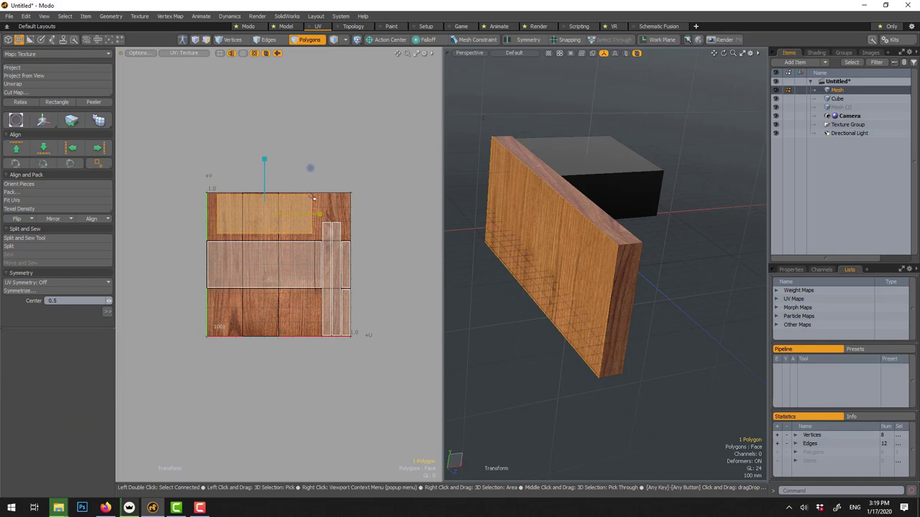
- Rotate the UV island of the board's opposite large face about 90° so it stands upright on the texture
left_click(283, 266)
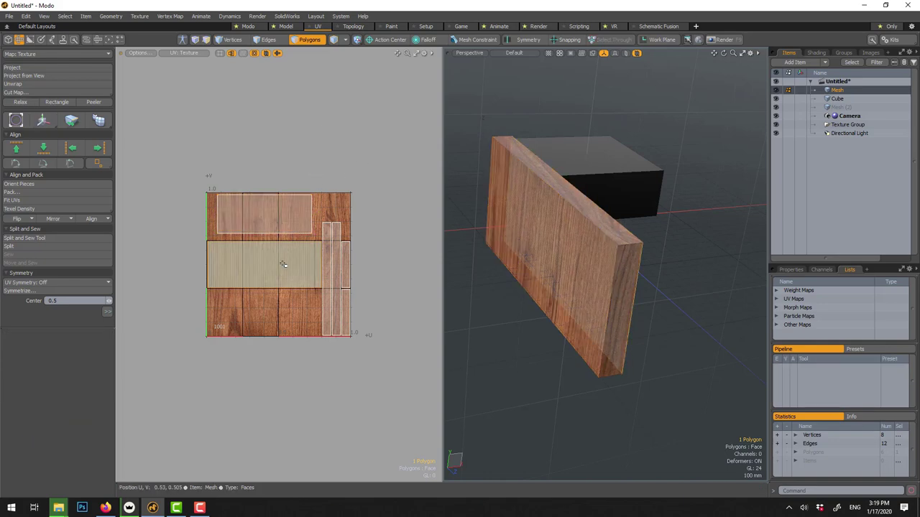
key("y")
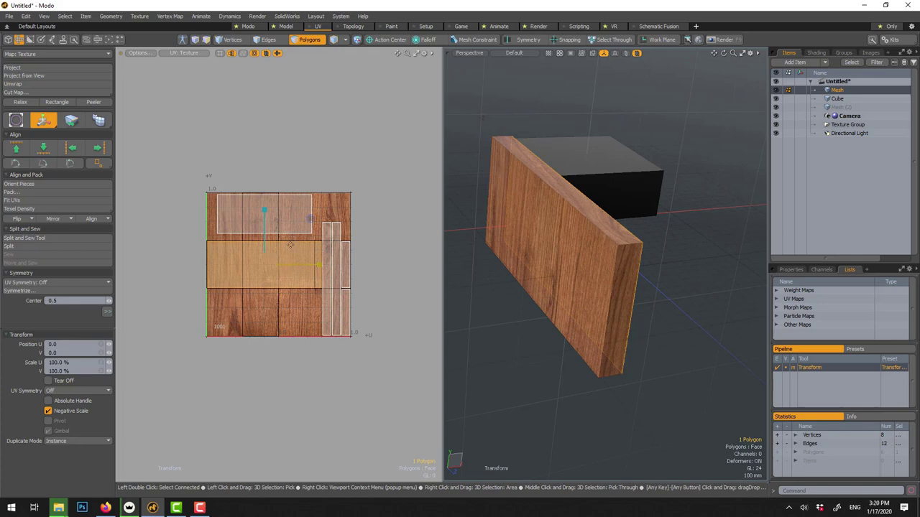
key("e")
left_click_drag(285, 216, 215, 237)
key("space")
- Rotate the outer face's UV island upright, enlarge it slightly, and move it down to the middle of the texture's height
left_click(304, 208)
key("e")
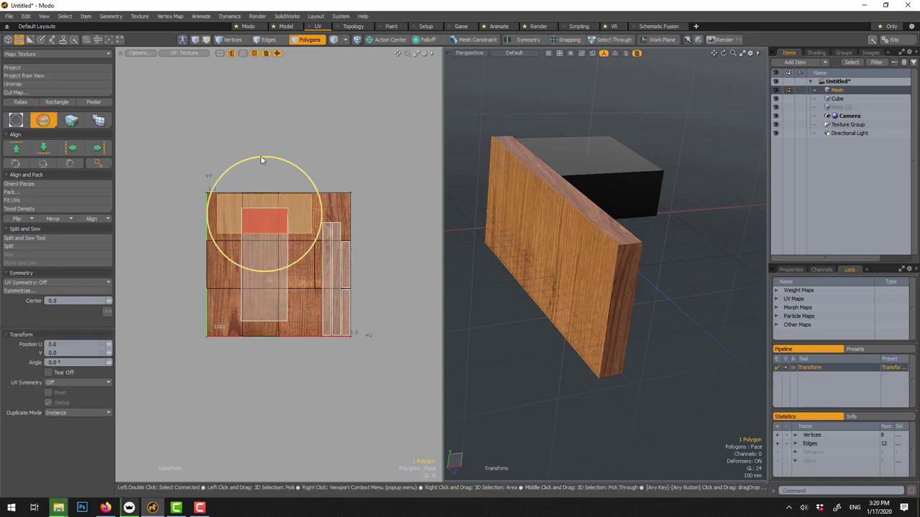
left_click_drag(261, 157, 221, 217)
key("r")
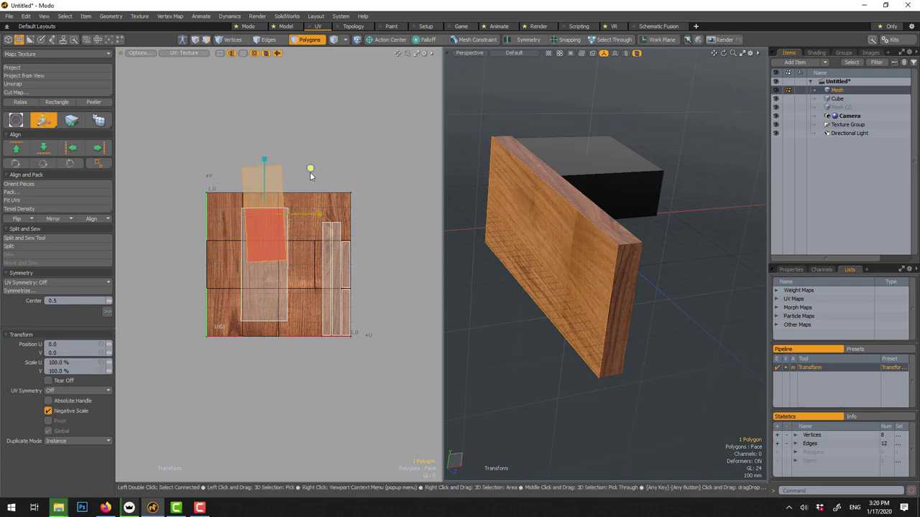
mouse_move(310, 169)
left_mouse_down()
mouse_move(324, 169)
mouse_move(310, 167)
mouse_move(311, 178)
left_mouse_up()
key("e")
key("w")
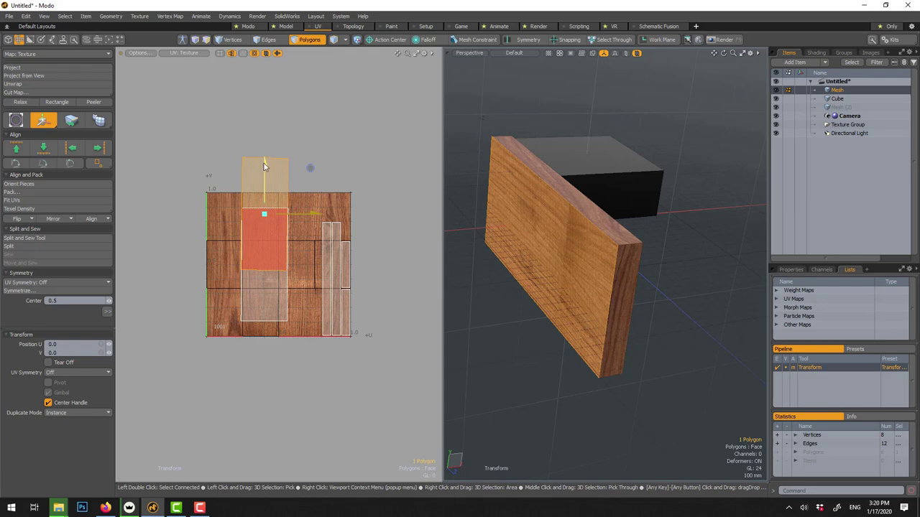
left_click_drag(262, 160, 310, 220)
- Scale the outer face's UV island up to about 128.5%, undo the extra horizontal stretch, and clear the face selection
key("r")
left_click_drag(321, 265, 358, 268)
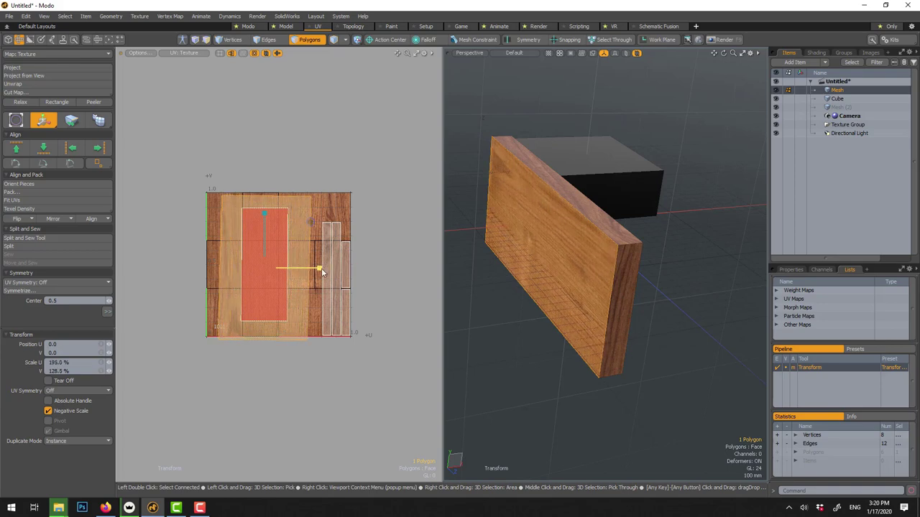
key("ctrl+z")
key("q")
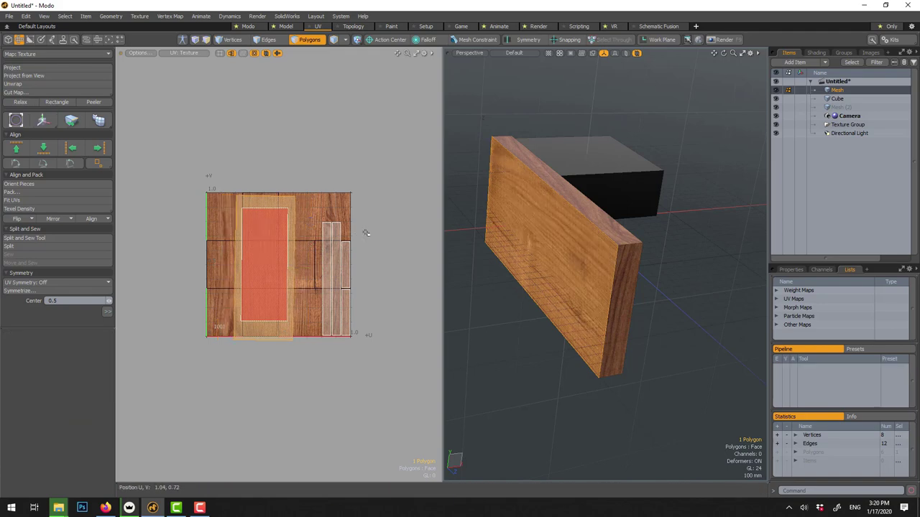
left_click(510, 343)
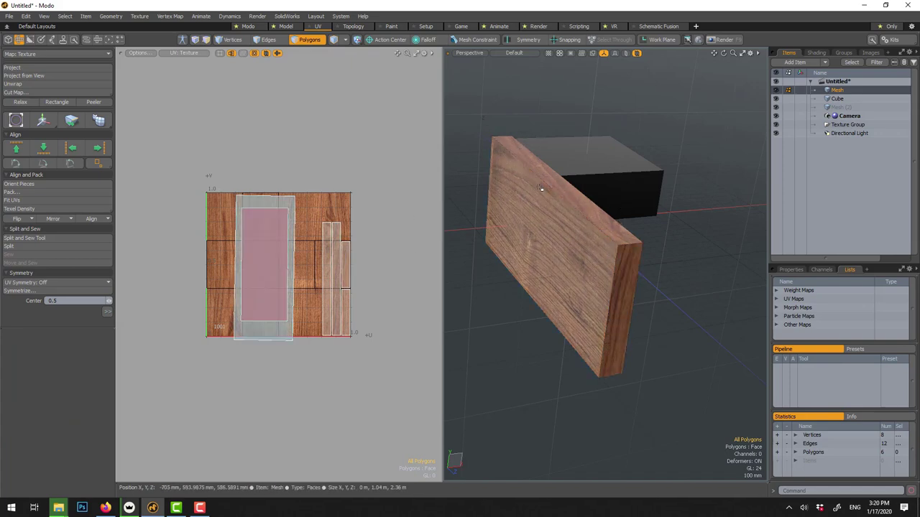
- Create a Radial Array of the wooden board around the Y axis with a count of 4, centred on the origin
left_click(286, 28)
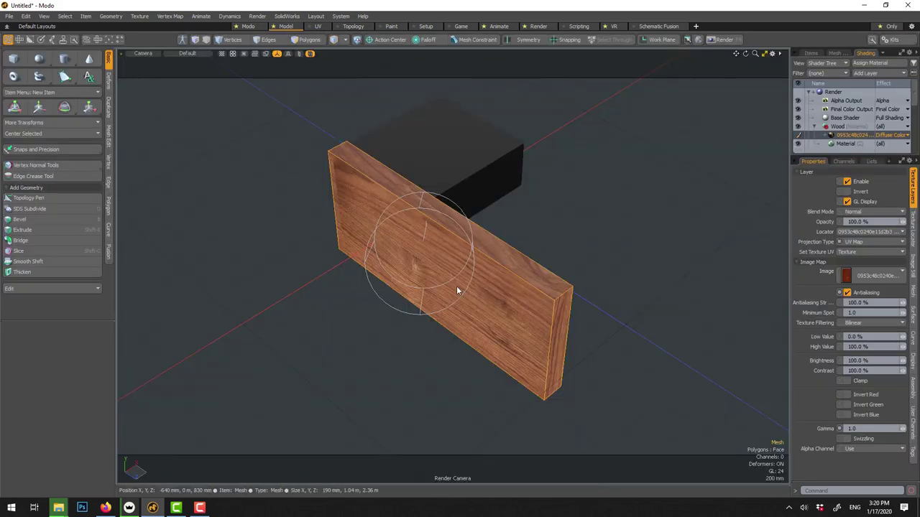
scroll(487, 289, "down", 2)
scroll(487, 288, "down", 3)
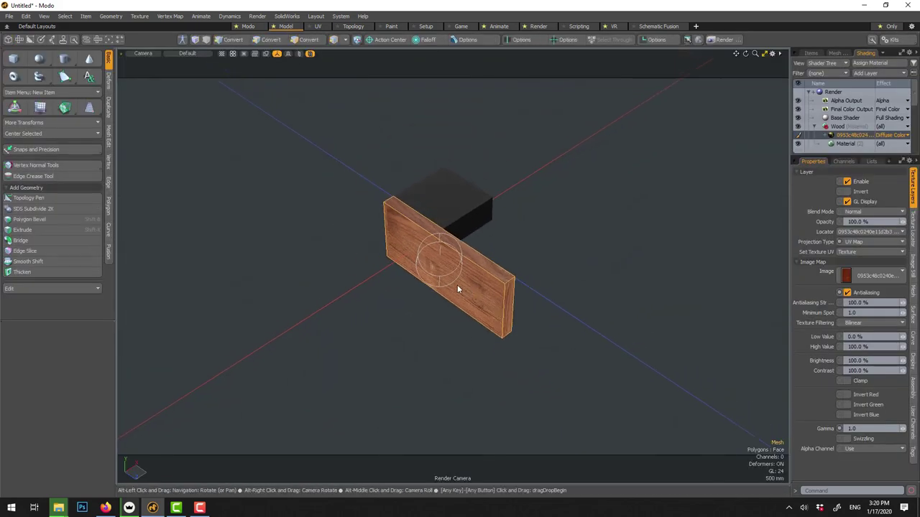
left_click_drag(455, 285, 417, 279, "alt")
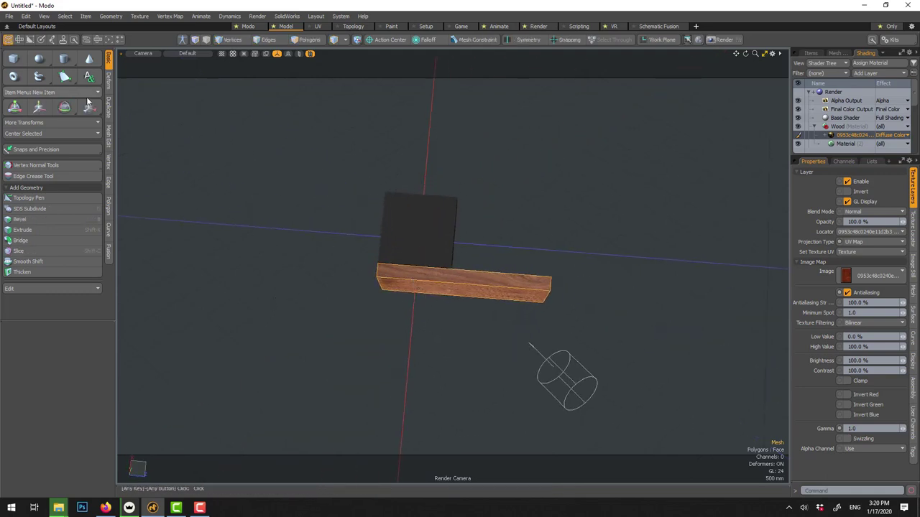
left_click(110, 117)
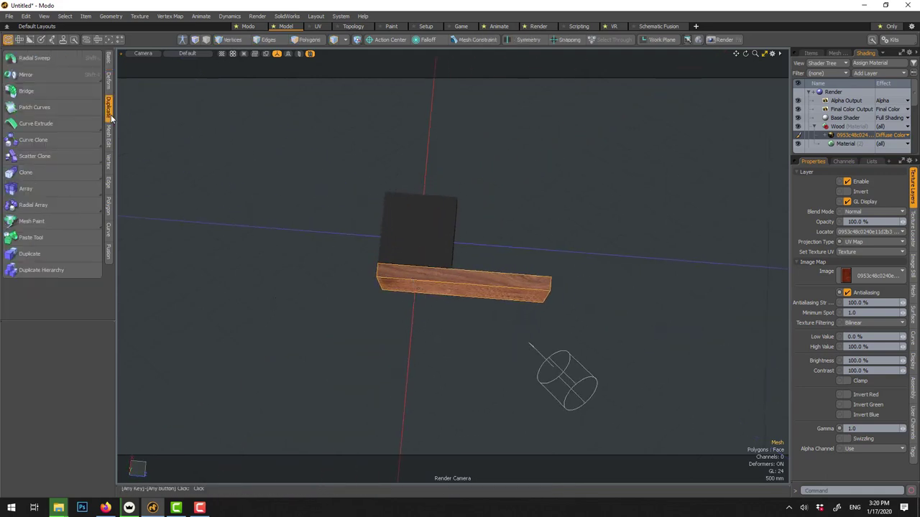
left_click(50, 206)
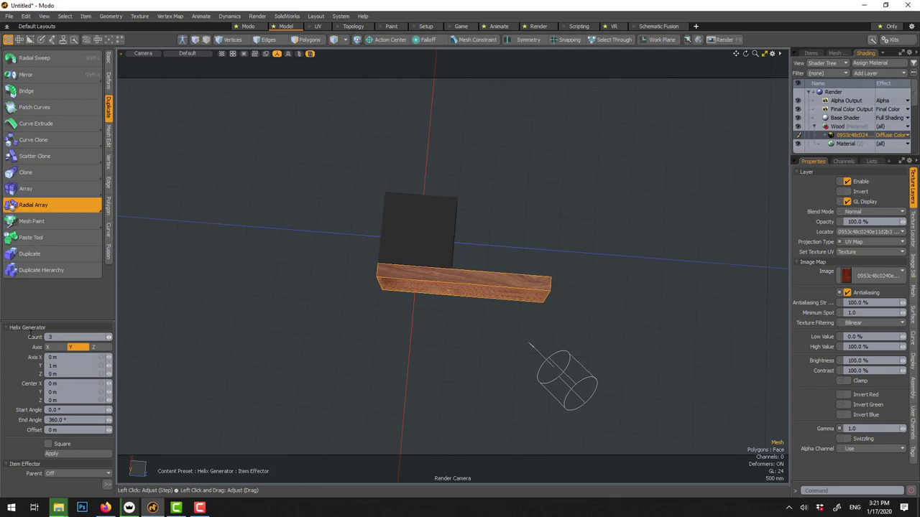
left_click(419, 230)
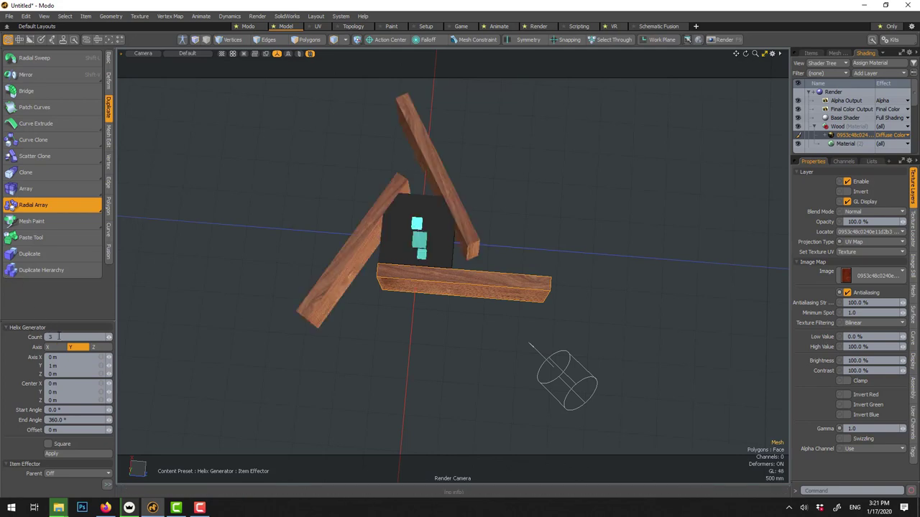
type("4")
key("Return")
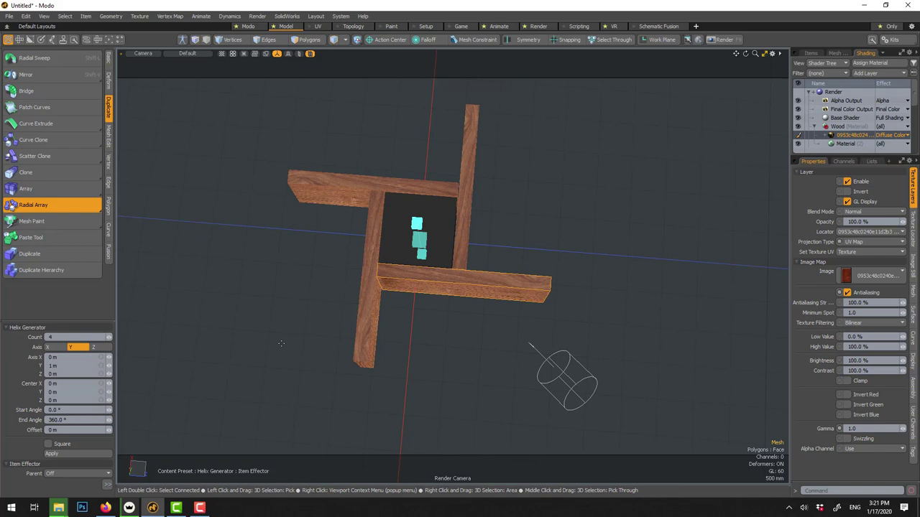
key("space")
left_click(253, 329)
- Duplicate the black centre block and move the copy to X -1.3 m and Z 600 mm, beside the boards
left_click_drag(447, 363, 374, 338, "alt")
left_click(452, 209)
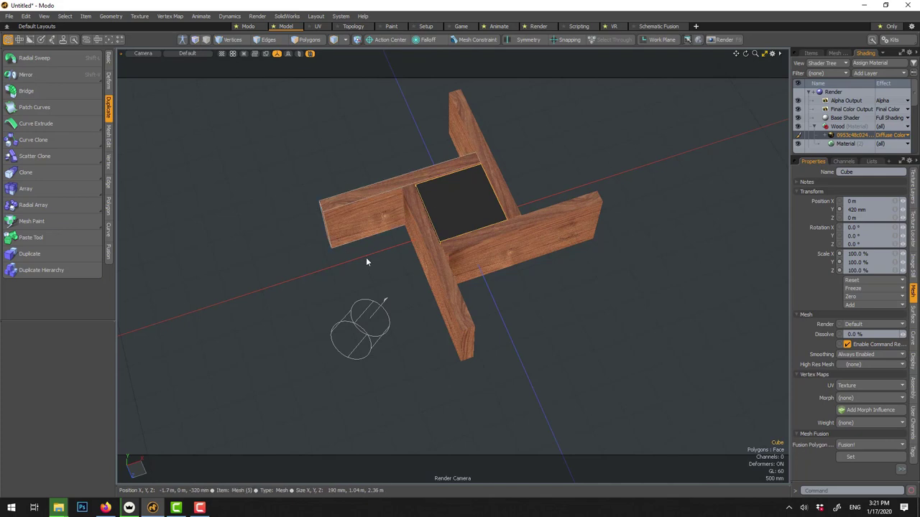
left_click(398, 264)
left_click_drag(398, 264, 368, 306, "alt")
left_click(482, 221)
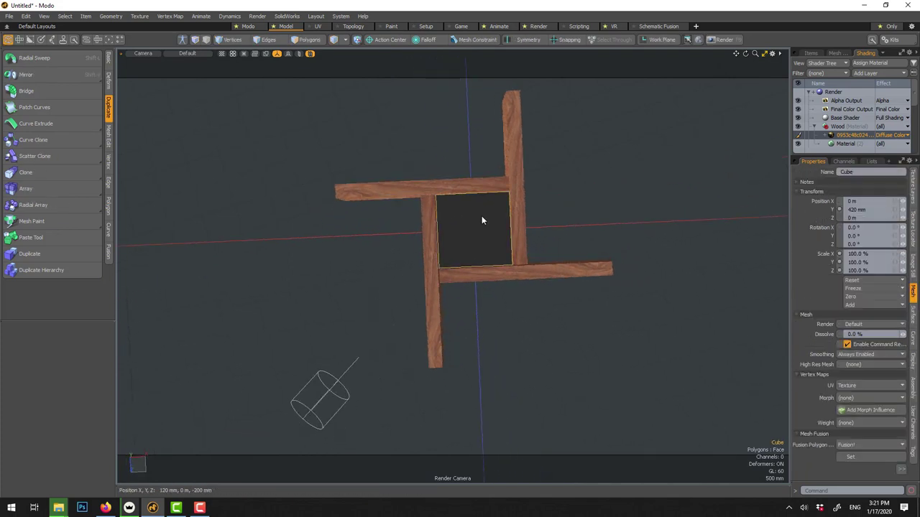
key("ctrl+d")
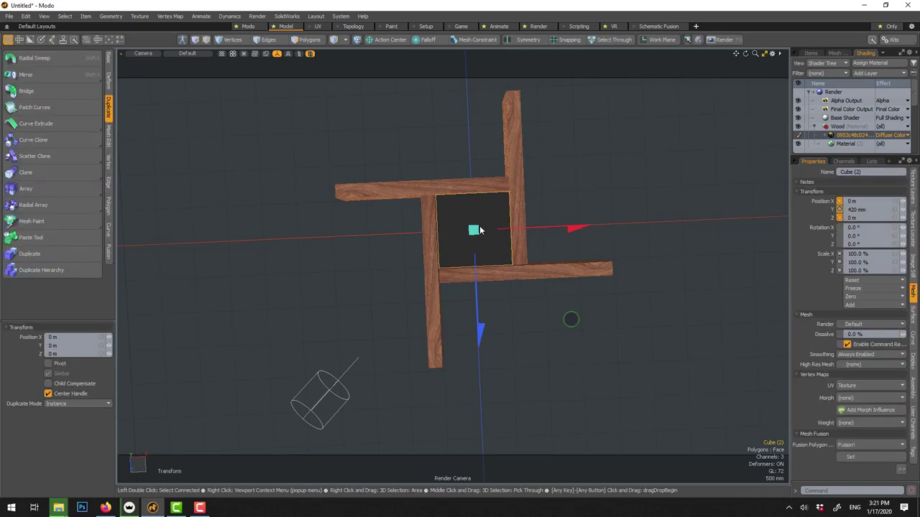
left_click_drag(525, 233, 431, 234)
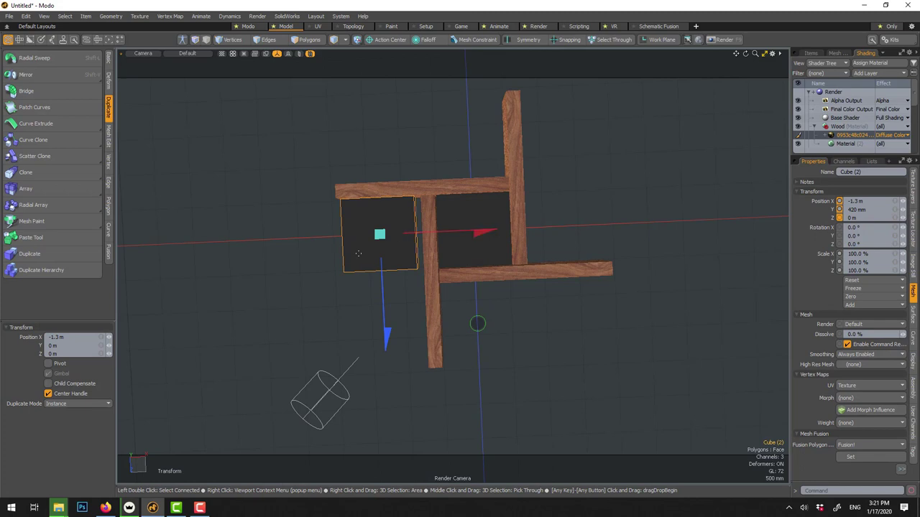
left_click_drag(374, 270, 376, 311)
- Stretch the copied black block to 231% along Z and shift it 20 mm in X to -1.28 m
key("r")
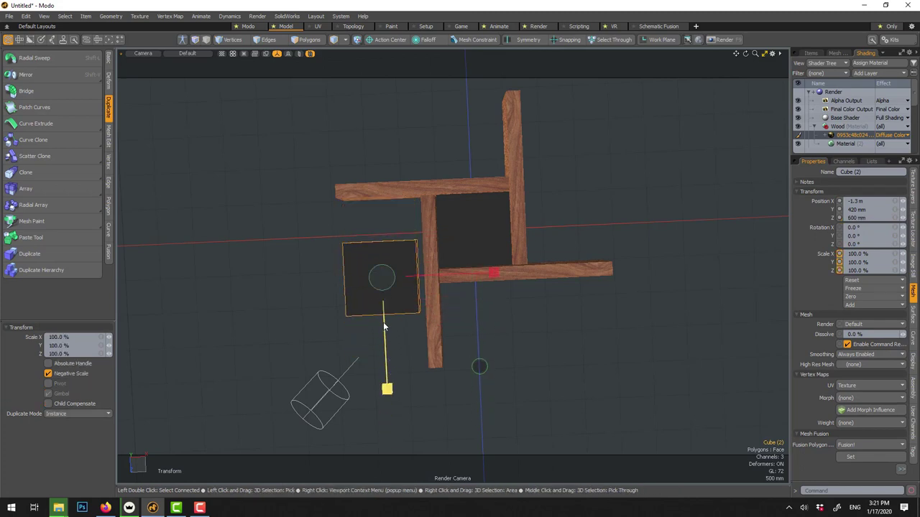
left_click_drag(386, 386, 392, 509)
key("w")
mouse_move(403, 275)
left_mouse_down()
mouse_move(429, 277)
mouse_move(417, 276)
left_mouse_up()
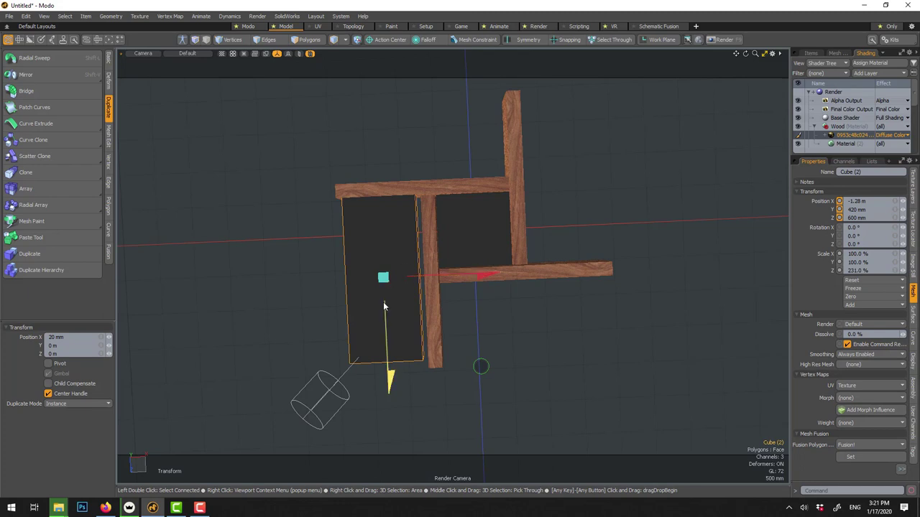
- Shift the stretched black block to Z 680 mm and widen it to 114% along X
left_click_drag(389, 380, 389, 385)
key("r")
mouse_move(495, 278)
left_mouse_down()
mouse_move(519, 278)
mouse_move(511, 278)
left_mouse_up()
left_click_drag(401, 339, 422, 316, "alt")
key("q")
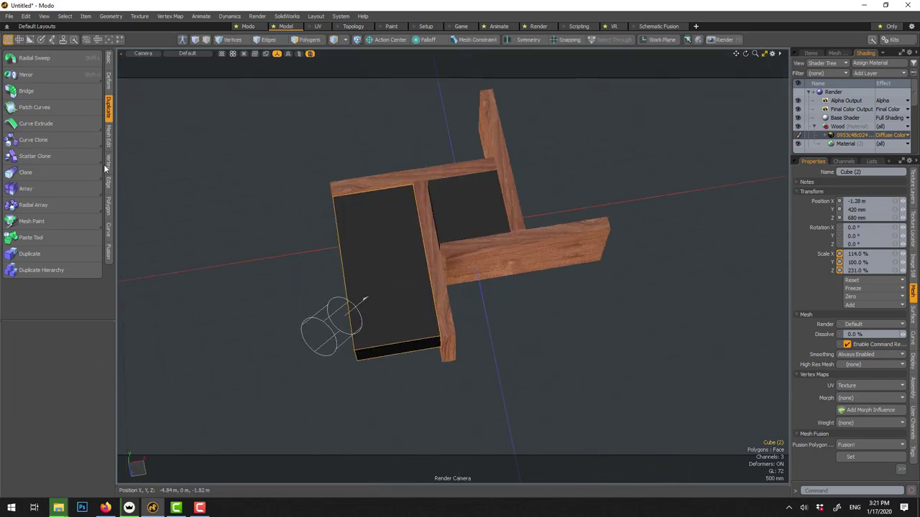
- Try a Radial Array of the stretched black block around the Y axis with a count of 4
left_click(63, 205)
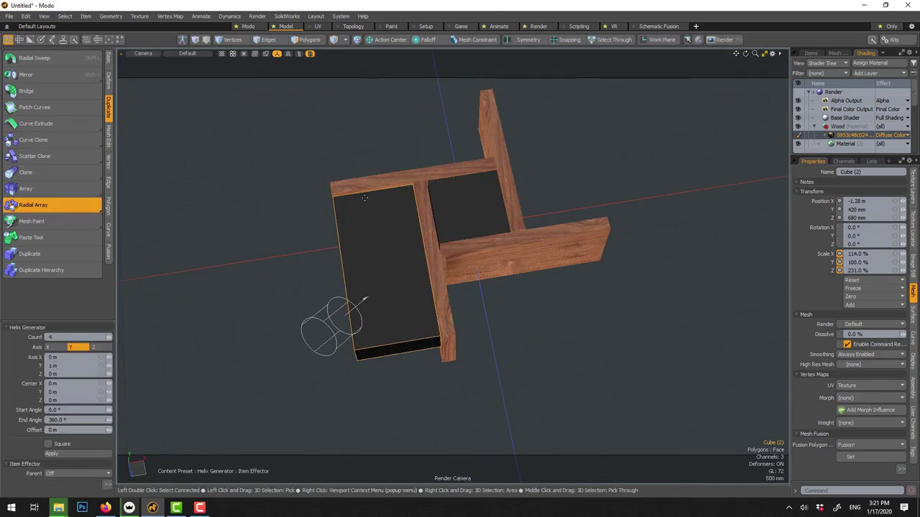
left_click(468, 202)
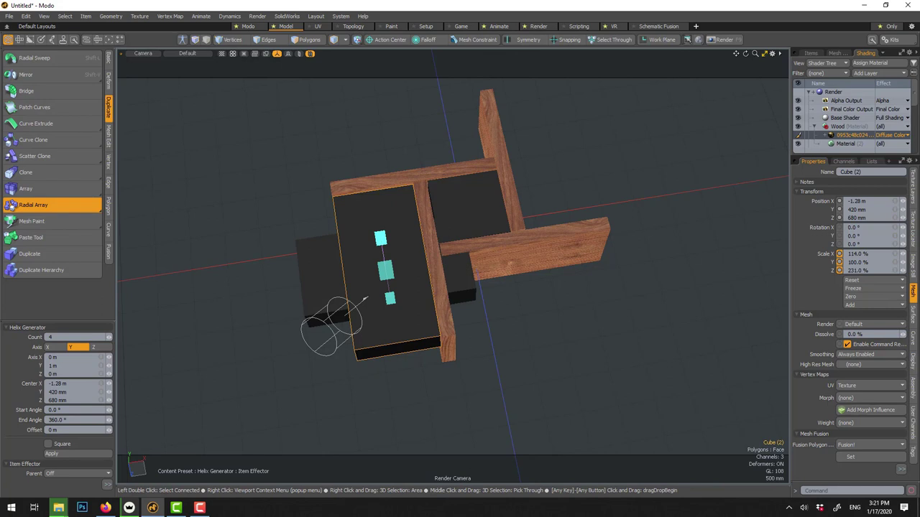
key("ctrl+z")
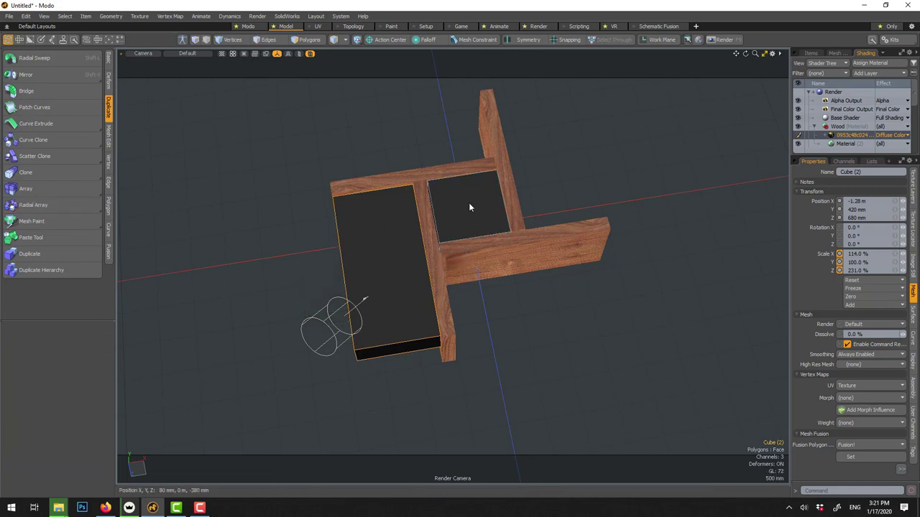
- Freeze all transforms of the stretched black block and Radial Array it around Y with a count of 4, centred on the origin
left_click(856, 281)
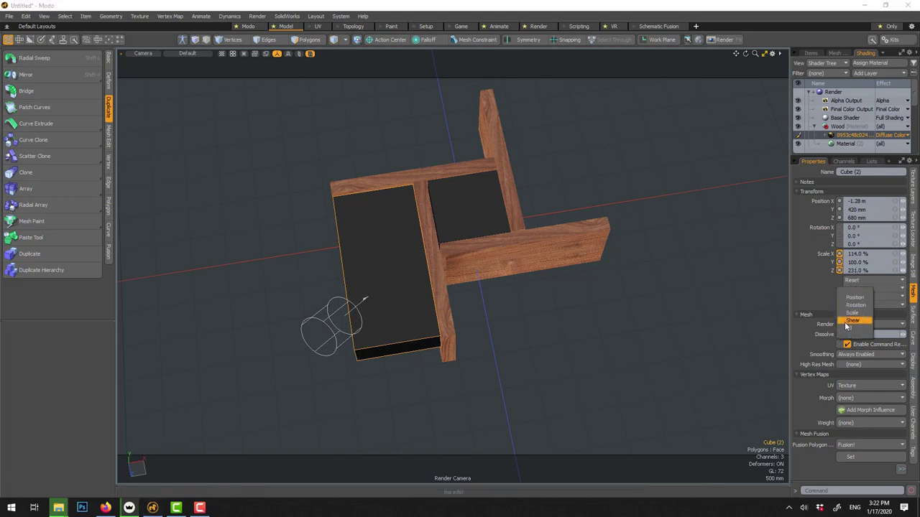
left_click(845, 329)
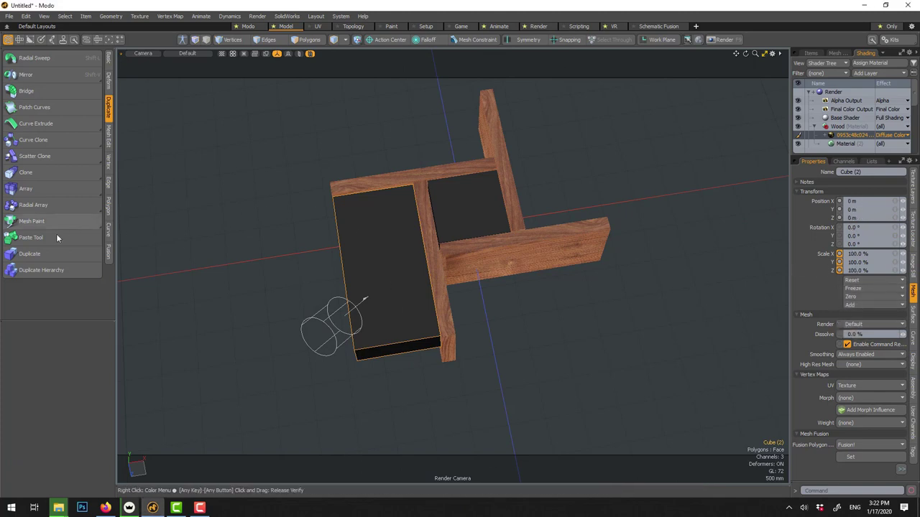
left_click(54, 204)
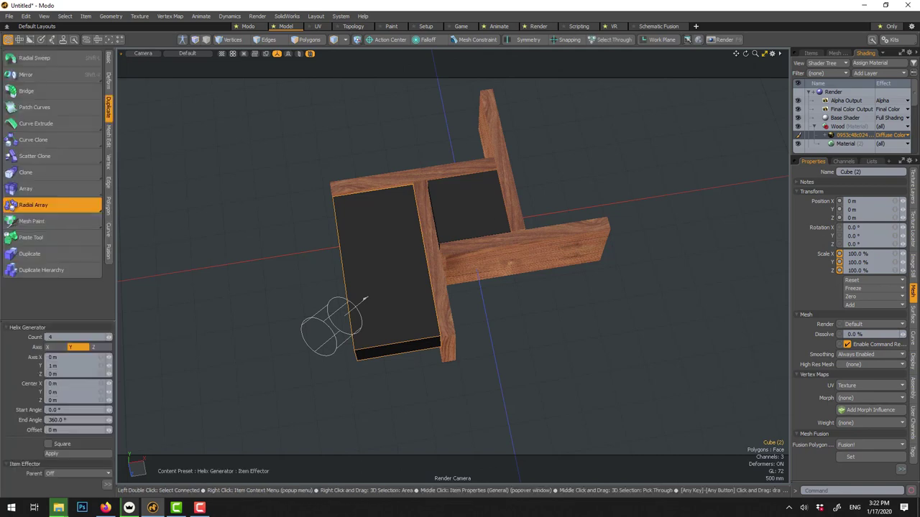
left_click(469, 210)
left_click_drag(364, 298, 499, 227, "alt")
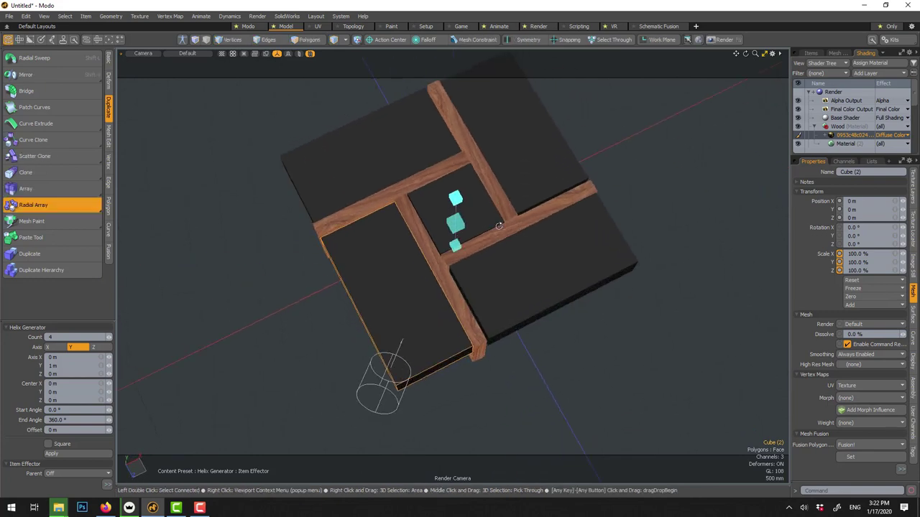
key("q")
left_click(611, 151)
- Add a Plane primitive at the origin and scale it uniformly to 716% as a floor under the table
left_click_drag(643, 235, 622, 149, "alt")
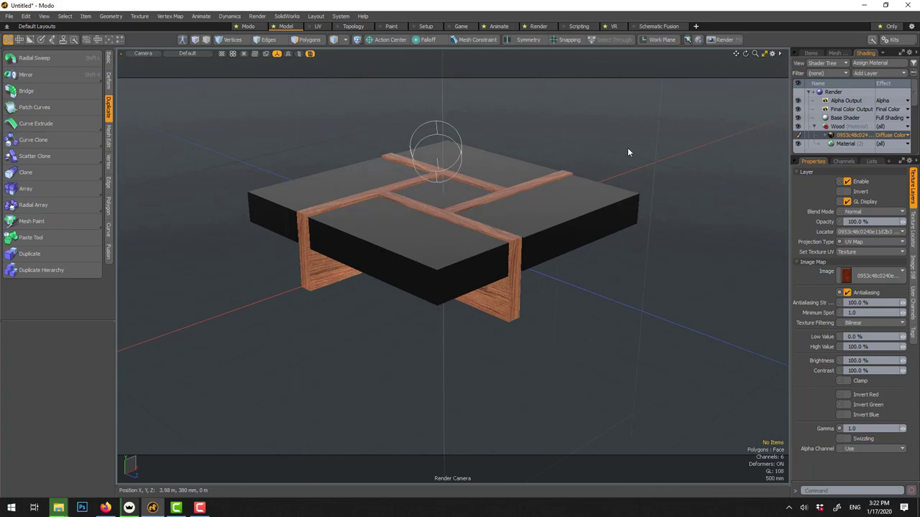
right_click(627, 148)
mouse_move(617, 226)
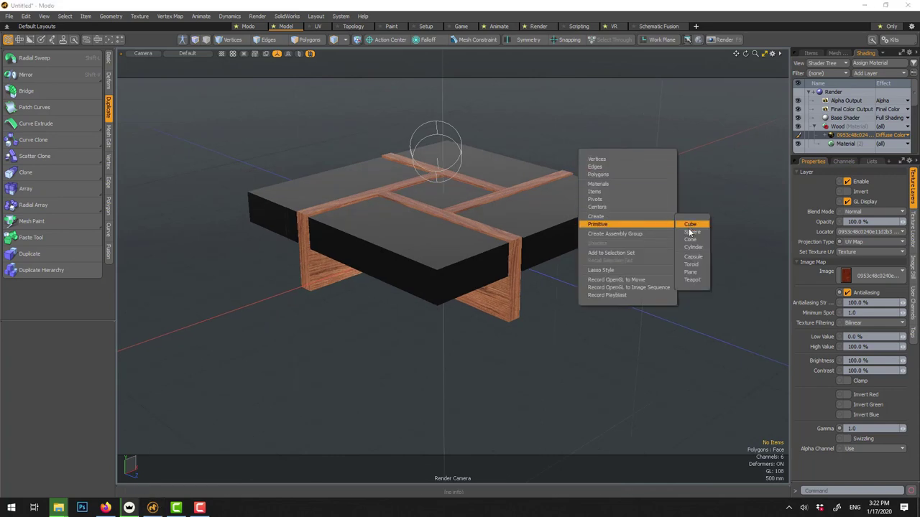
left_click(690, 273)
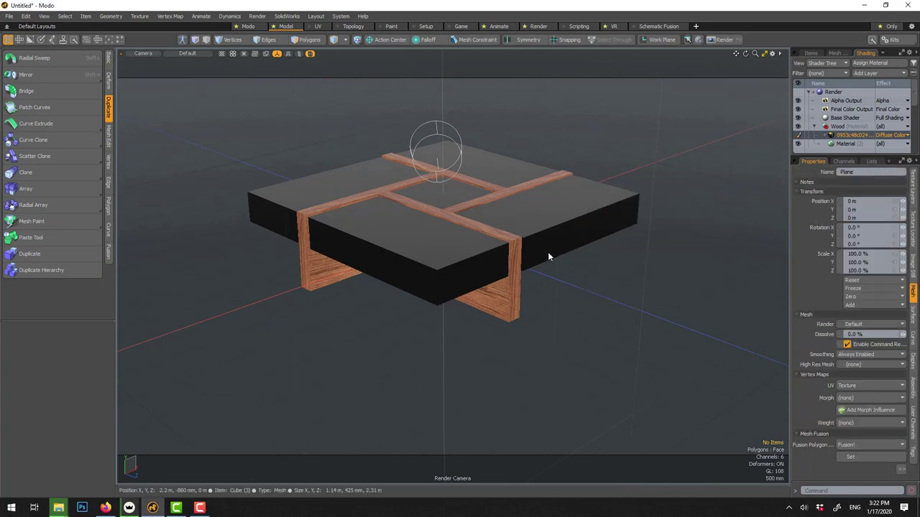
key("r")
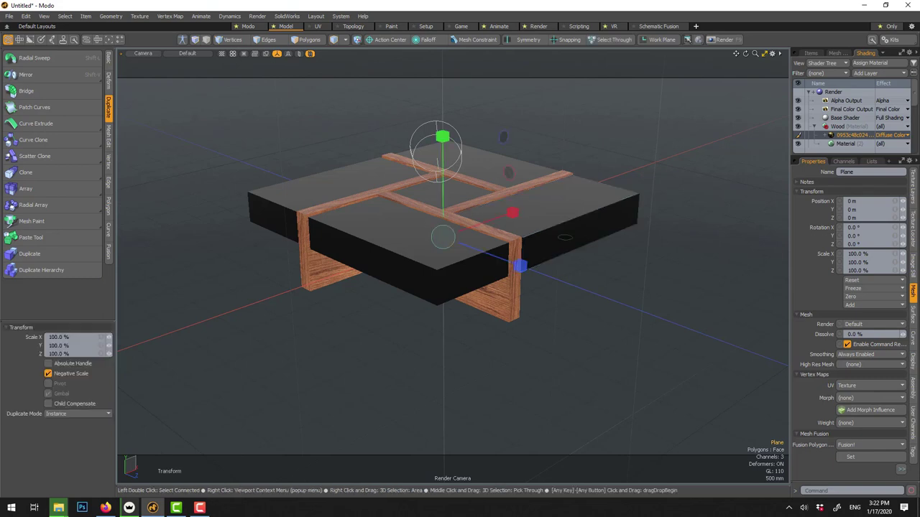
left_click_drag(442, 236, 748, 237)
- Lower the floor plane to Y -360 mm and enlarge it uniformly to about 1775.68%
key("w")
left_click_drag(444, 147, 367, 264)
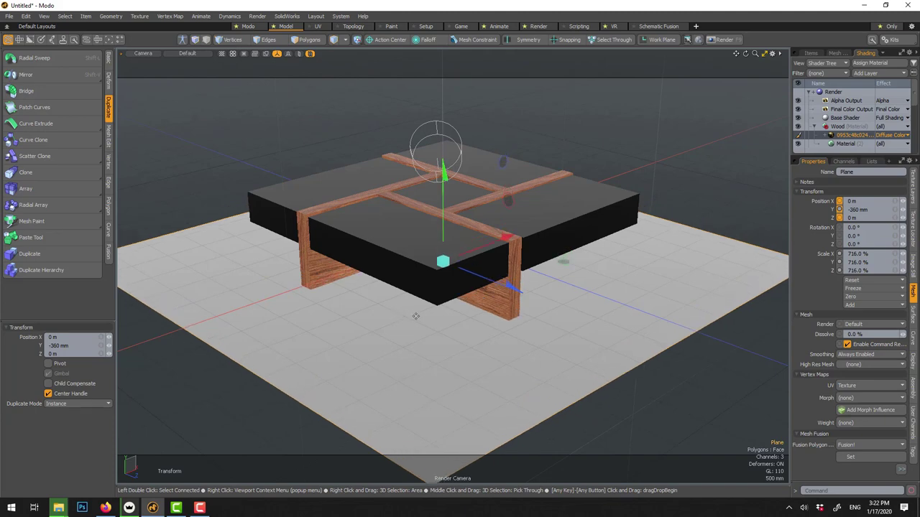
key("r")
left_click_drag(448, 269, 554, 269)
key("q")
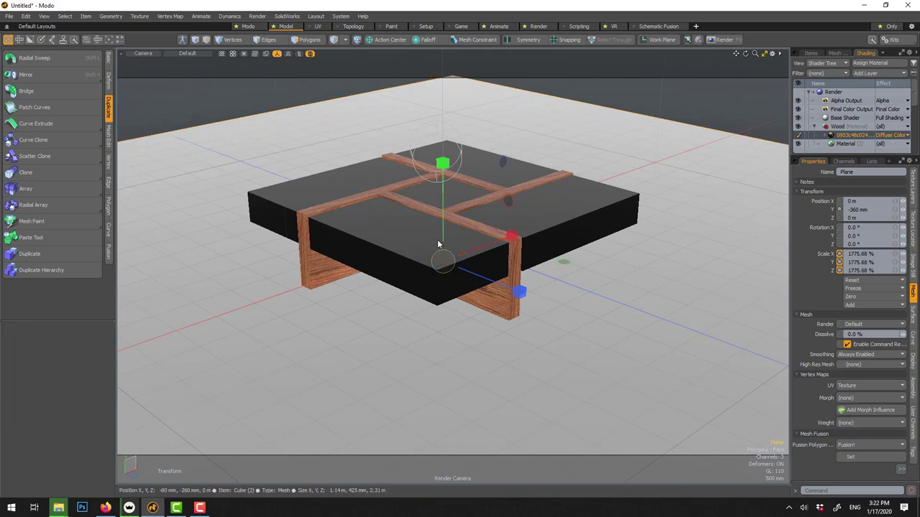
- Merge the centre block and the four surrounding black blocks into one mesh with Transform Compensation enabled
left_click(391, 263)
left_click(520, 223, "shift")
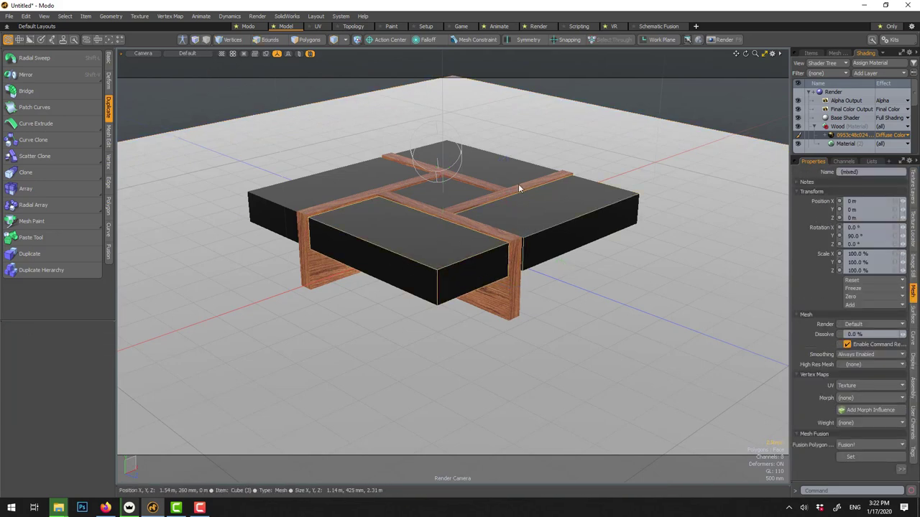
left_click(503, 169)
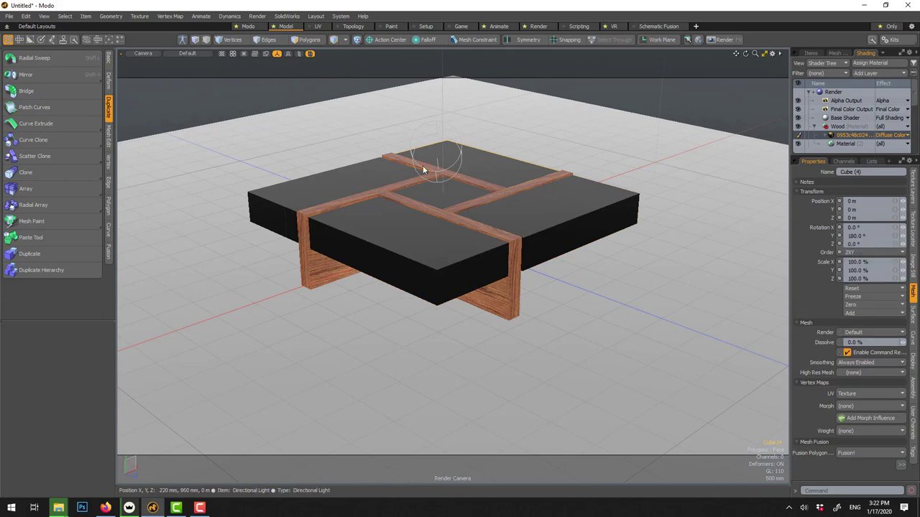
left_click(296, 175)
left_click(310, 188)
left_click(337, 244)
left_click(523, 225, "shift")
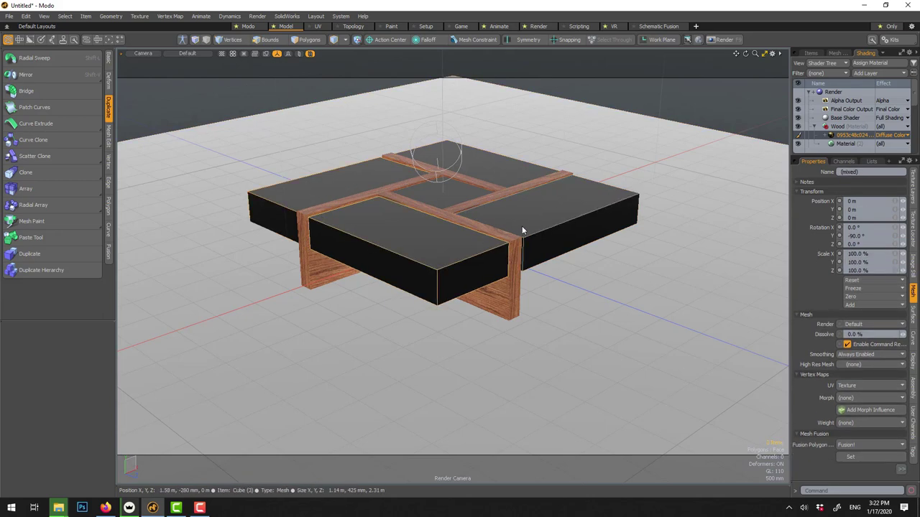
left_click(484, 171, "shift")
left_click(811, 54)
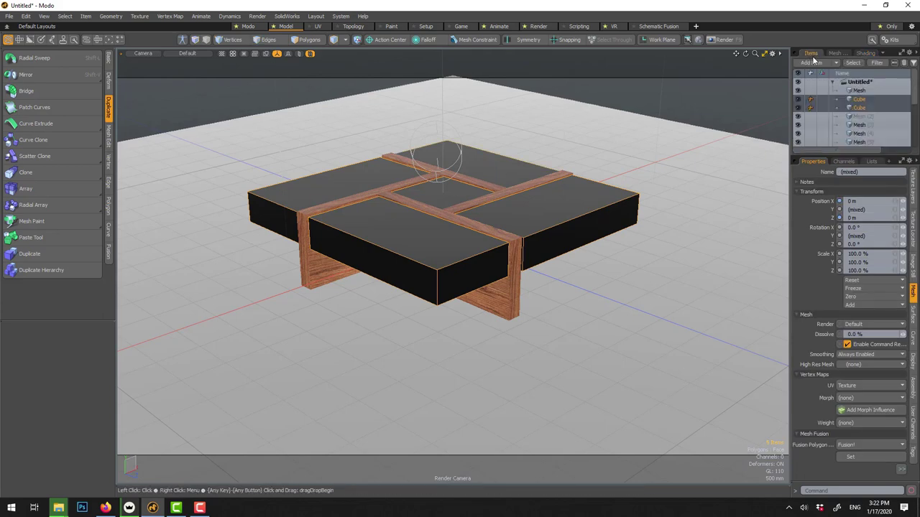
right_click(859, 109)
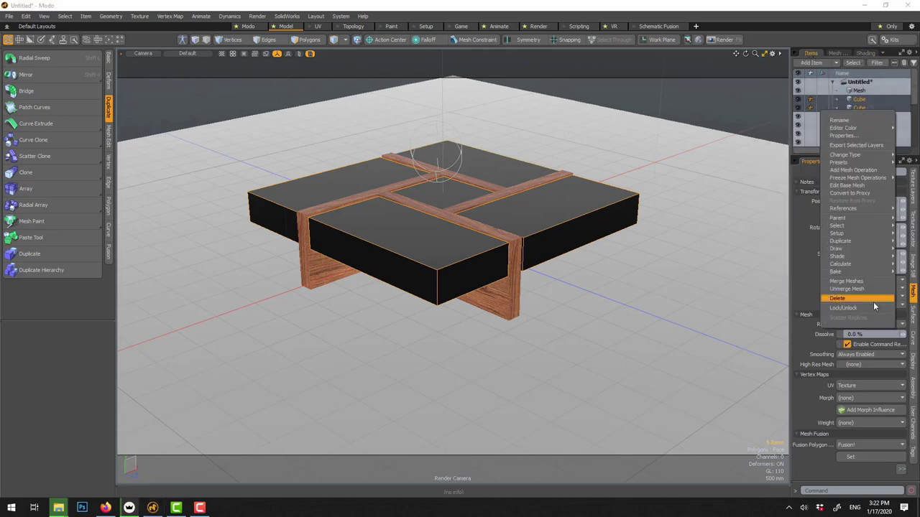
left_click(855, 281)
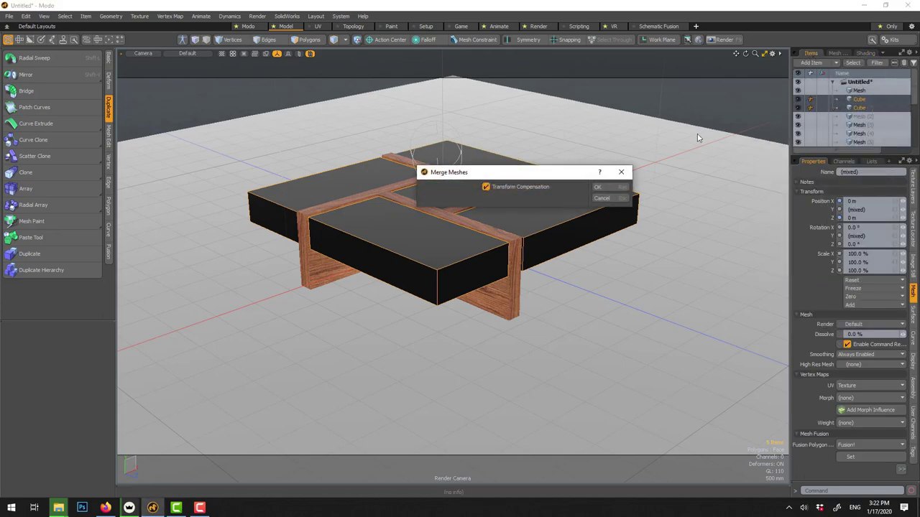
left_click(611, 185)
- Edge Bevel the outer top edges and vertical corner edges of the merged blocks with a rounded inset of about 38 mm
key("a")
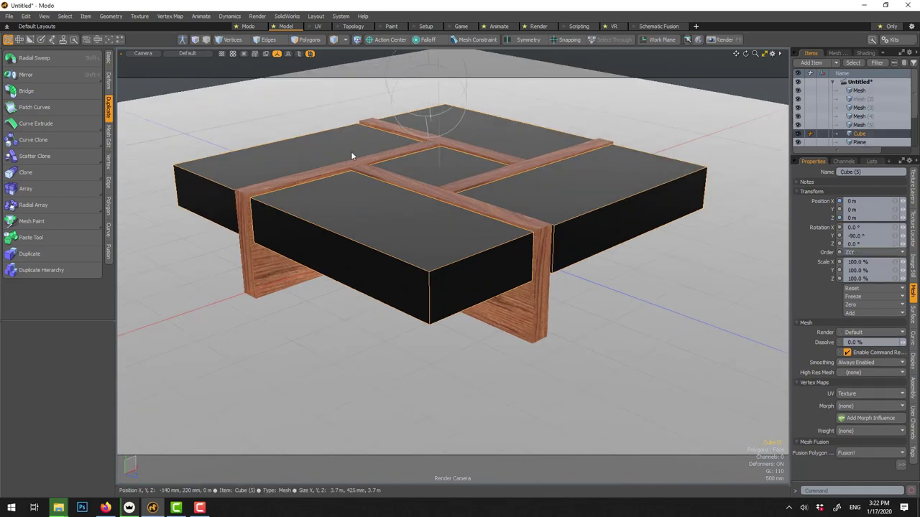
left_click(267, 40)
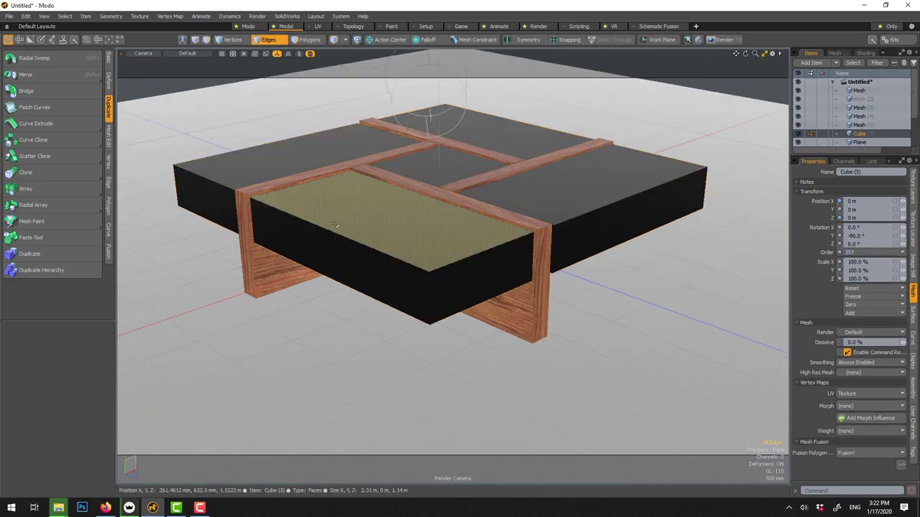
left_click(444, 267, "shift")
left_click(430, 277, "shift")
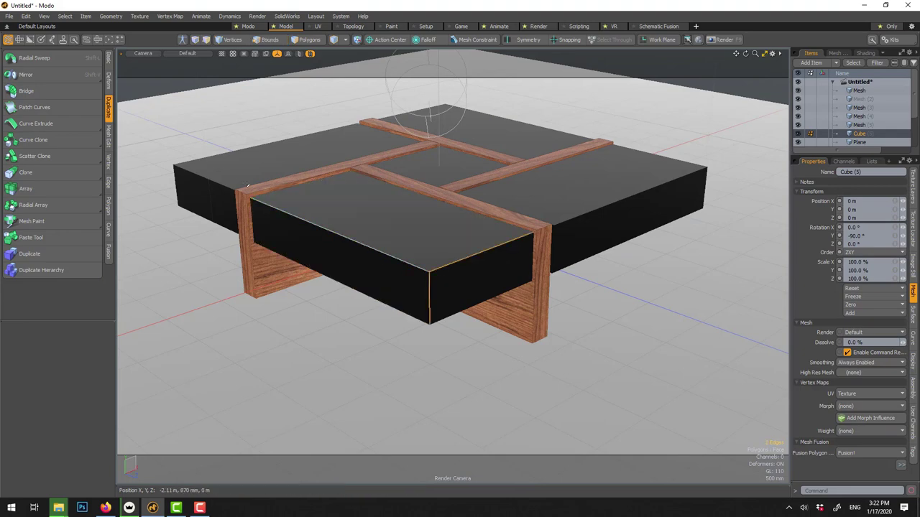
left_click(229, 185, "shift")
left_click(207, 156, "shift")
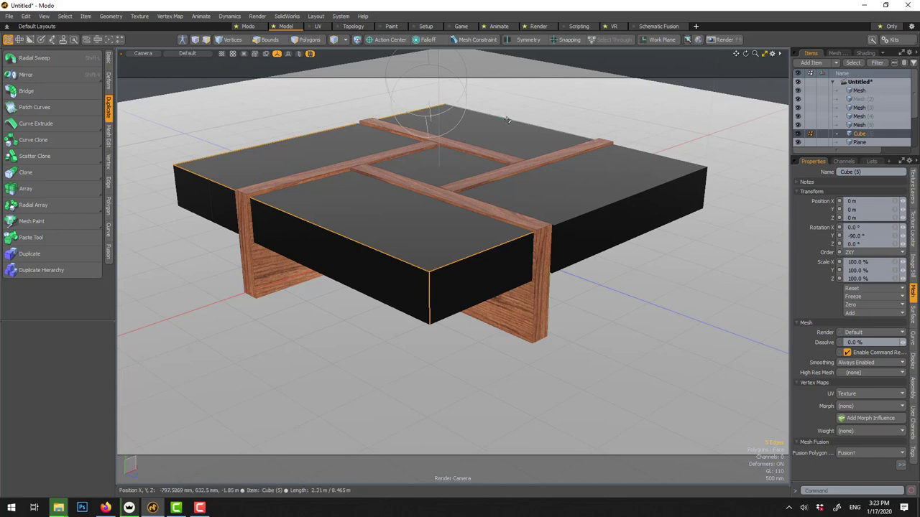
left_click(647, 187, "shift")
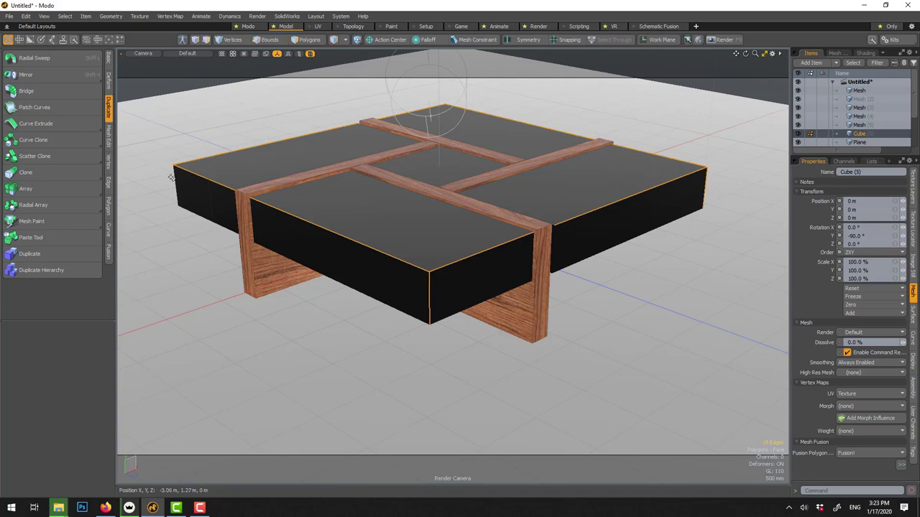
key("b")
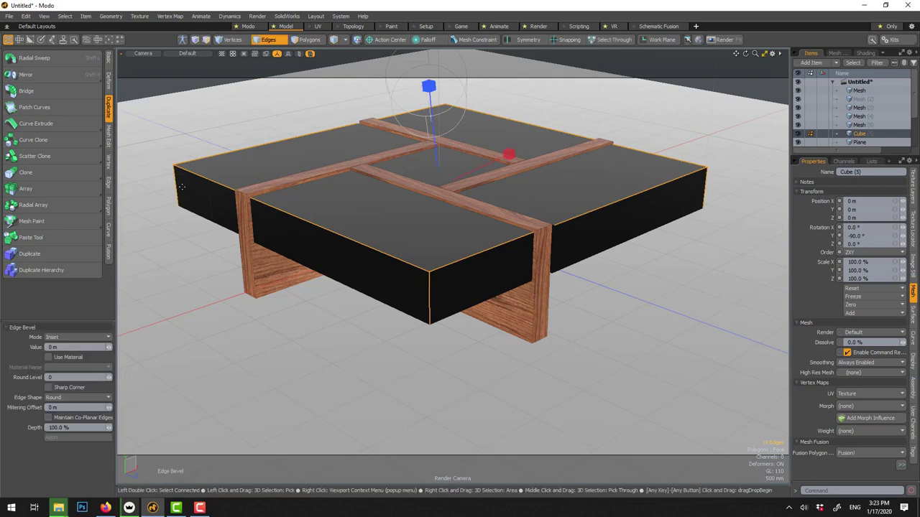
left_click_drag(211, 309, 248, 309)
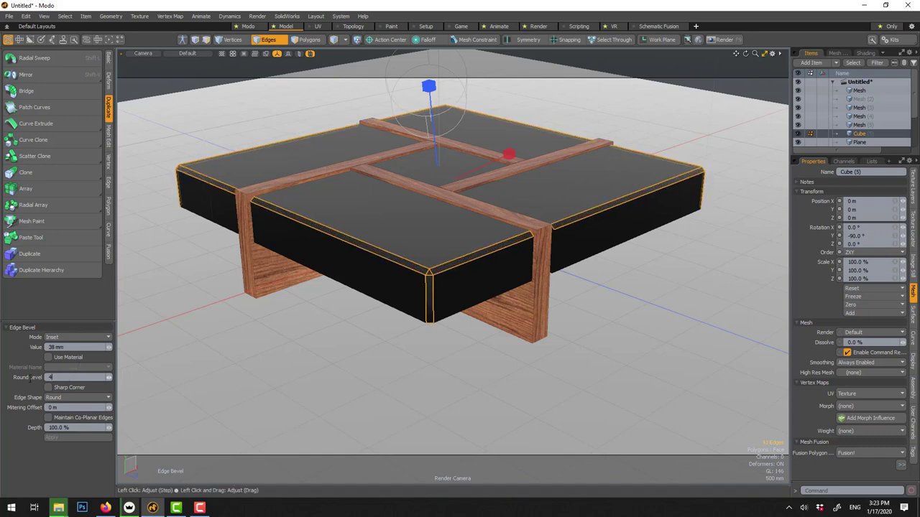
key("Return")
- Set the bevel's round level to 0 and its inset value to 12 mm, and clear the edge selection
scroll(357, 245, "up", 10)
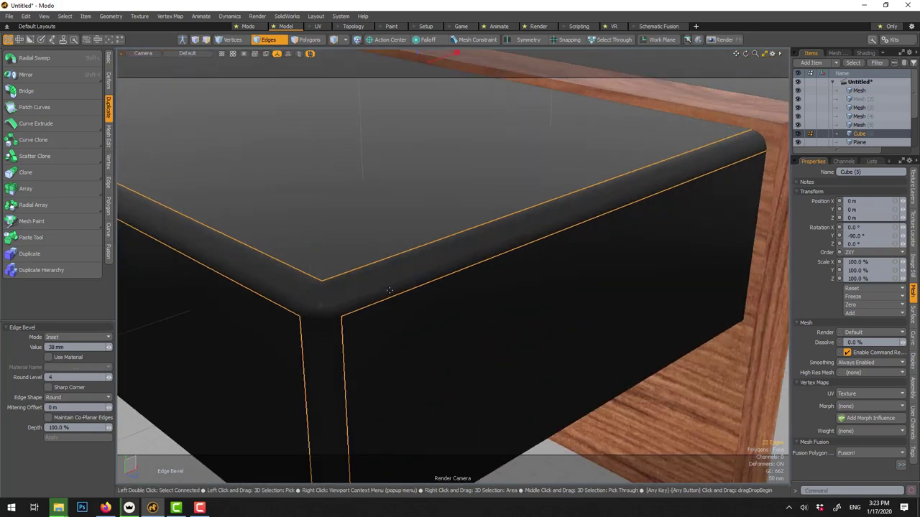
left_click(61, 377)
type("0")
key("Return")
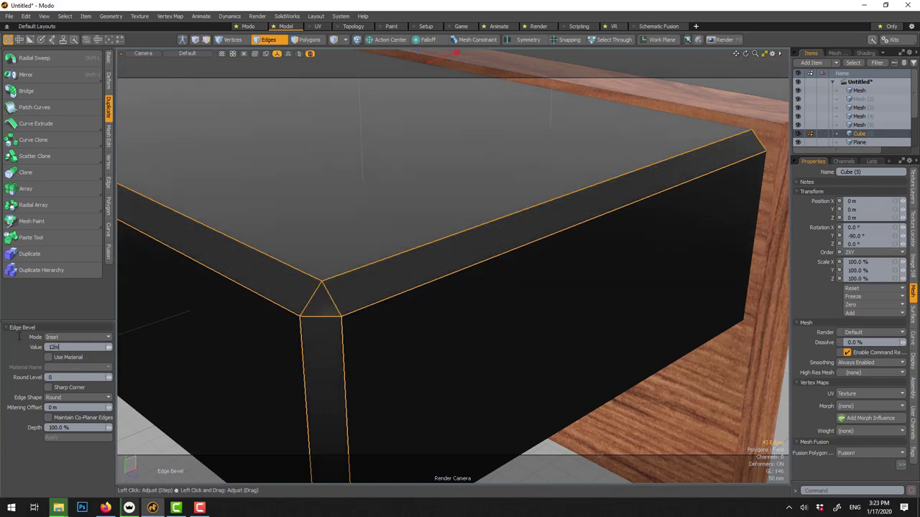
scroll(357, 259, "down", 12)
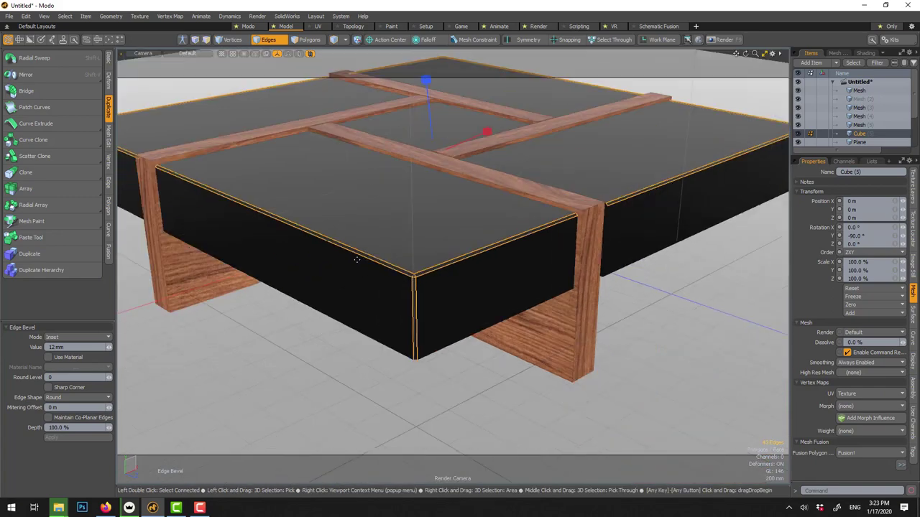
scroll(357, 259, "down", 3)
key("space")
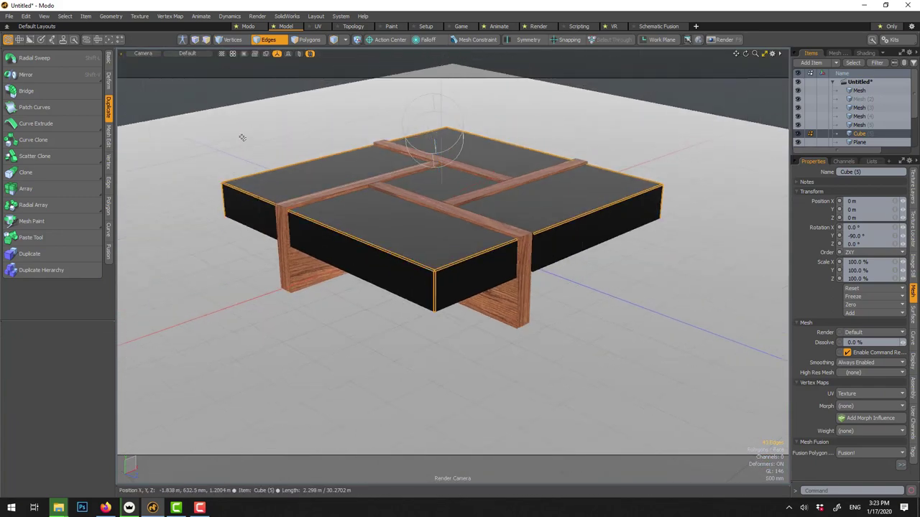
left_click(212, 103)
- Change the Directional Light's type to Area Light
scroll(855, 130, "down", 2)
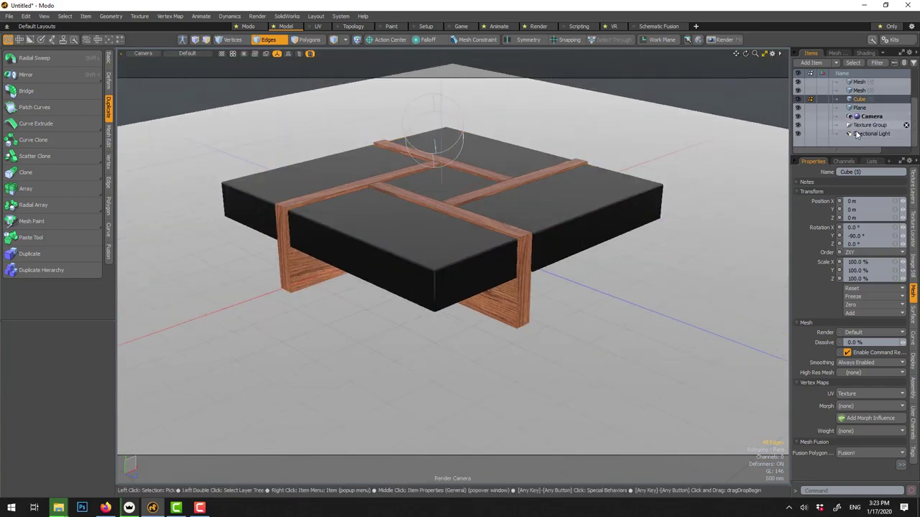
left_click(856, 134)
right_click(856, 134)
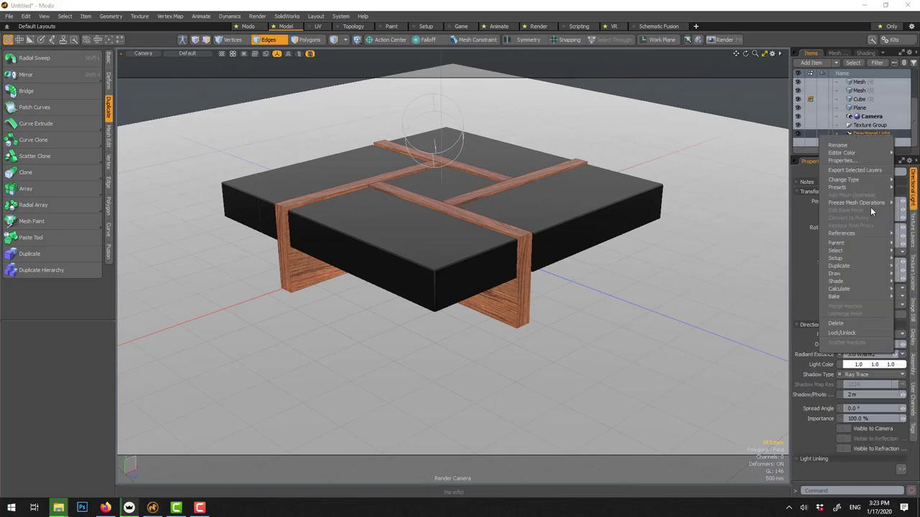
mouse_move(844, 181)
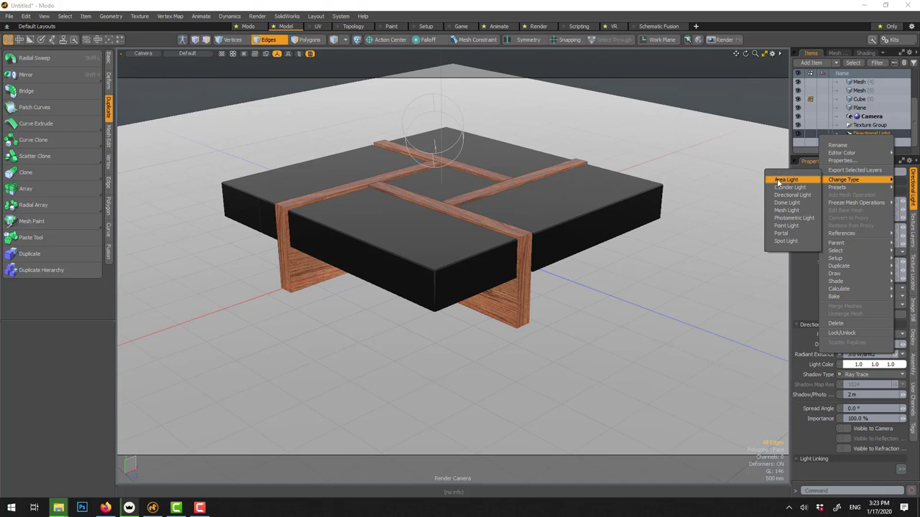
left_click(779, 180)
- Raise the Area Light to about 2.92 m in Y and shift it along X to about 500 mm
left_click(773, 53)
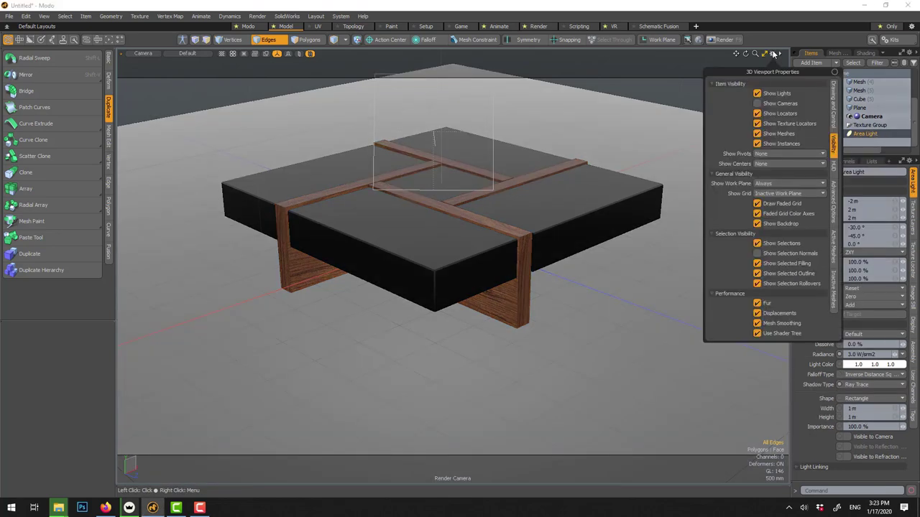
scroll(462, 107, "down", 3)
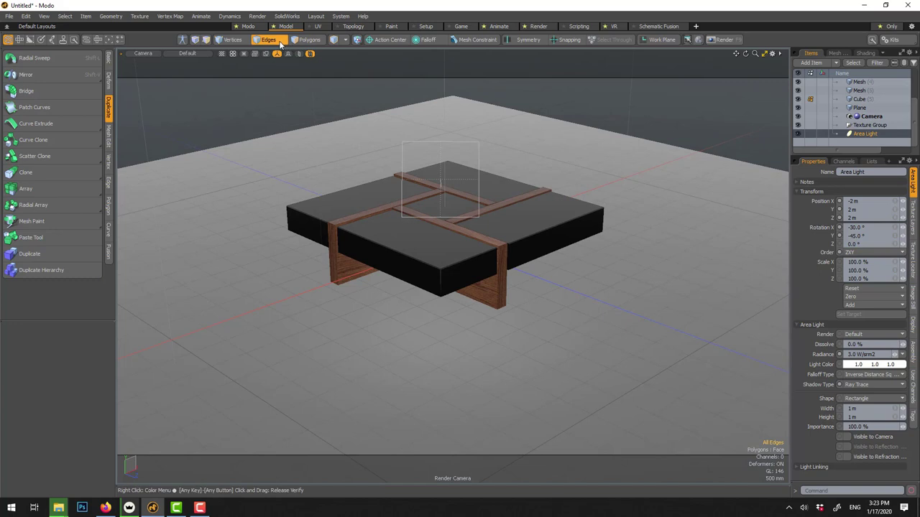
left_click(279, 41)
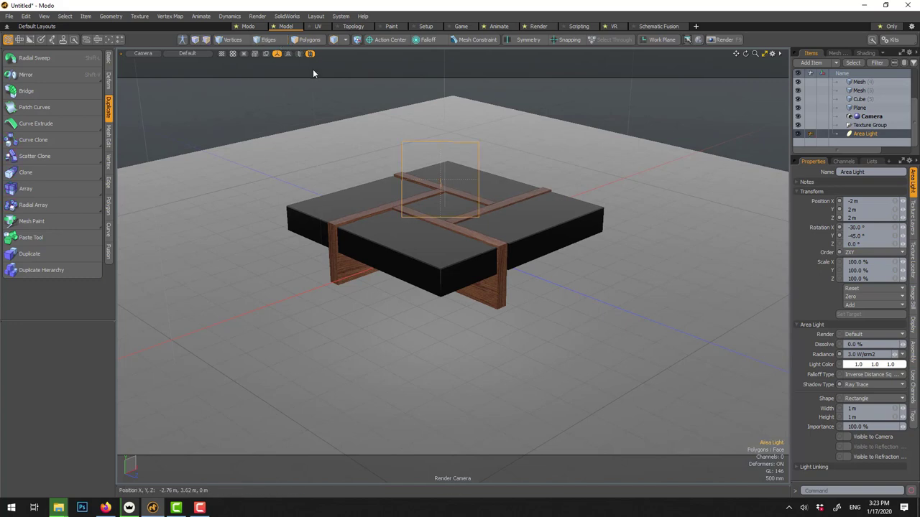
key("y")
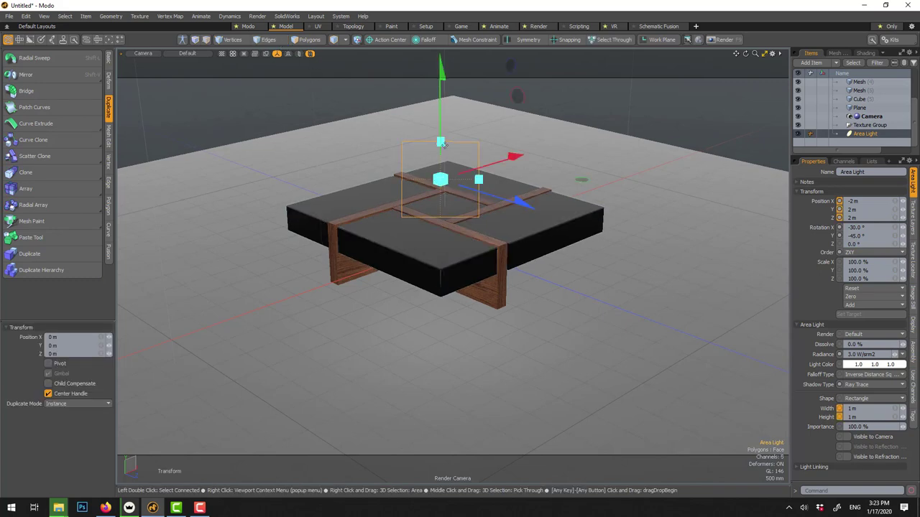
left_click_drag(441, 76, 441, 6)
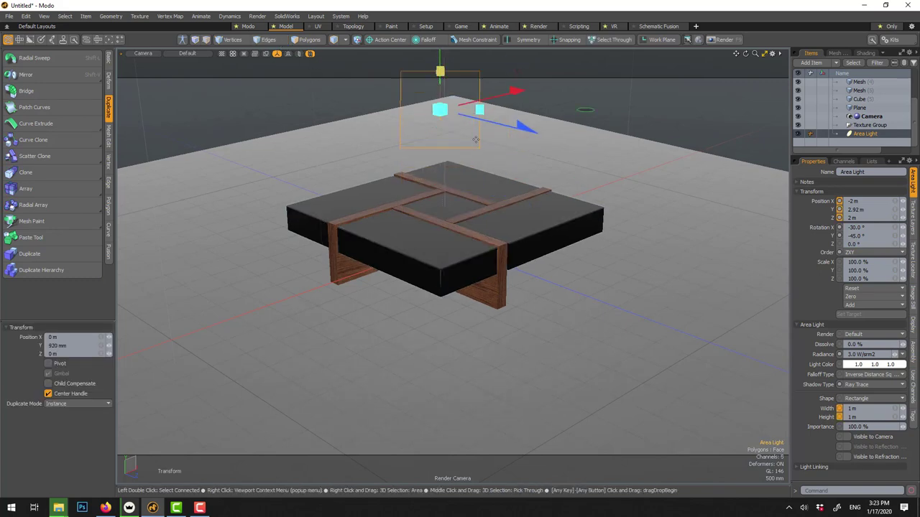
left_click_drag(485, 147, 647, 113, "alt")
- Rotate the Area Light to about -47° in X and 55.6° in Y, and enlarge it to about 3.88 m by 1.86 m
key("e")
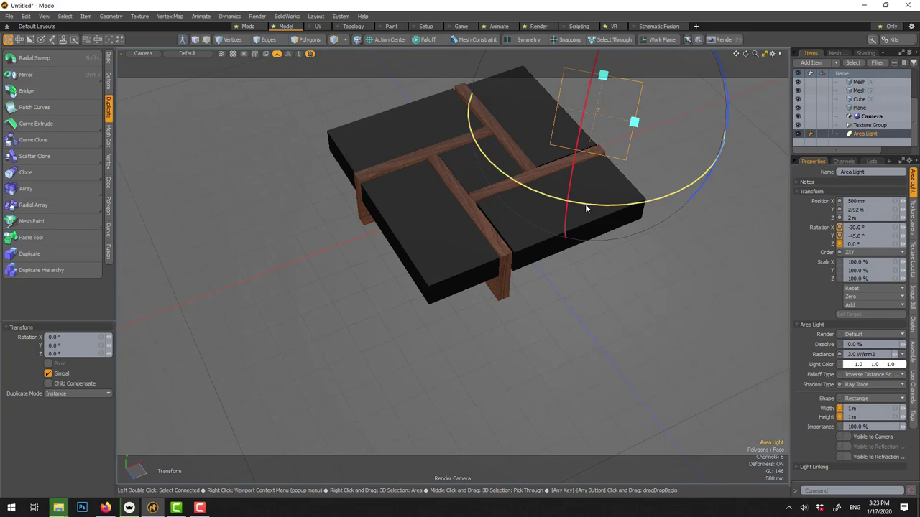
left_click_drag(586, 210, 808, 95)
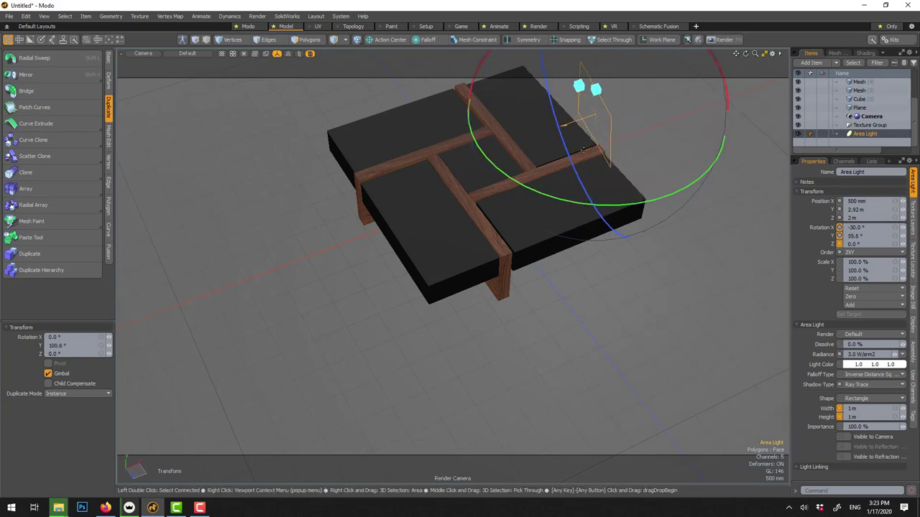
left_click_drag(590, 164, 526, 166, "alt")
key("q")
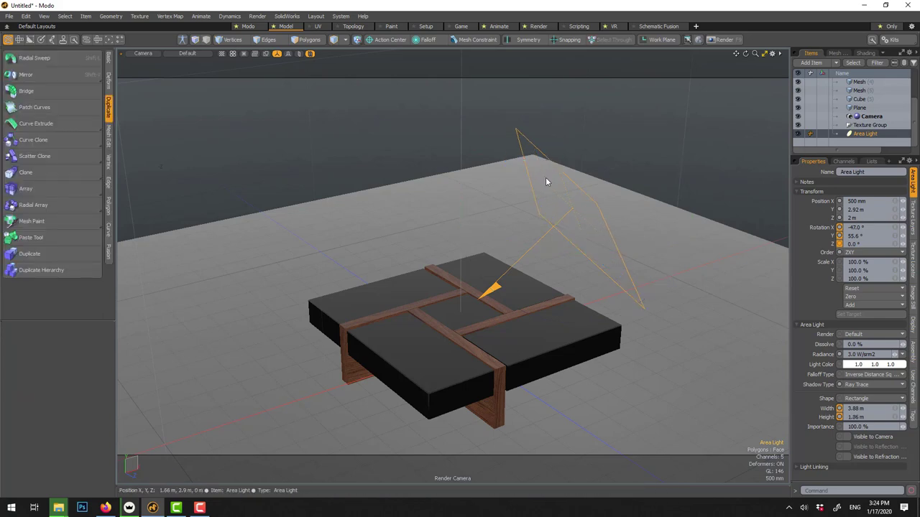
- Move the Area Light along X to about 1.74 m, away from the table
key("y")
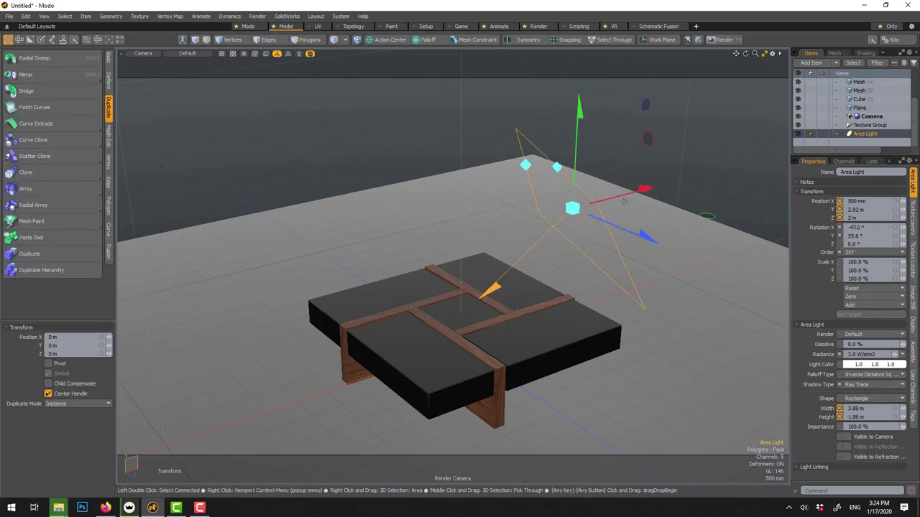
left_click_drag(646, 189, 709, 172)
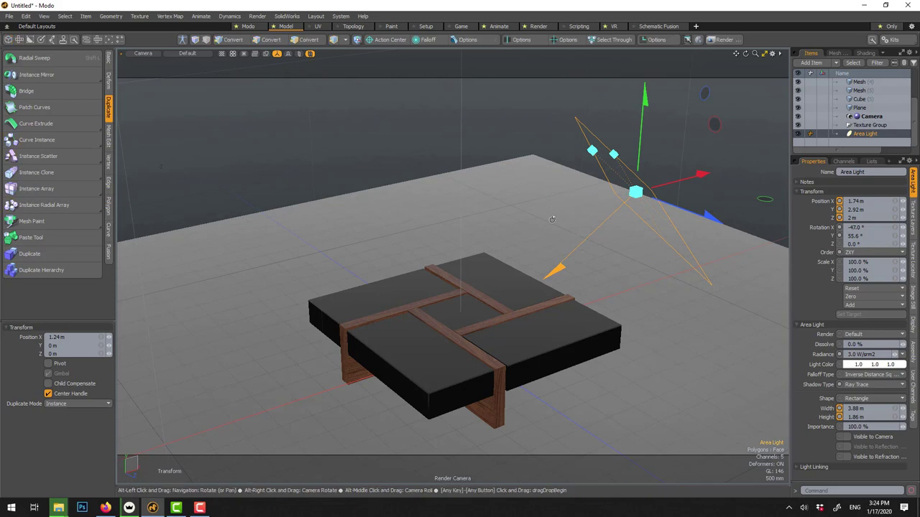
left_click_drag(560, 199, 538, 218, "alt")
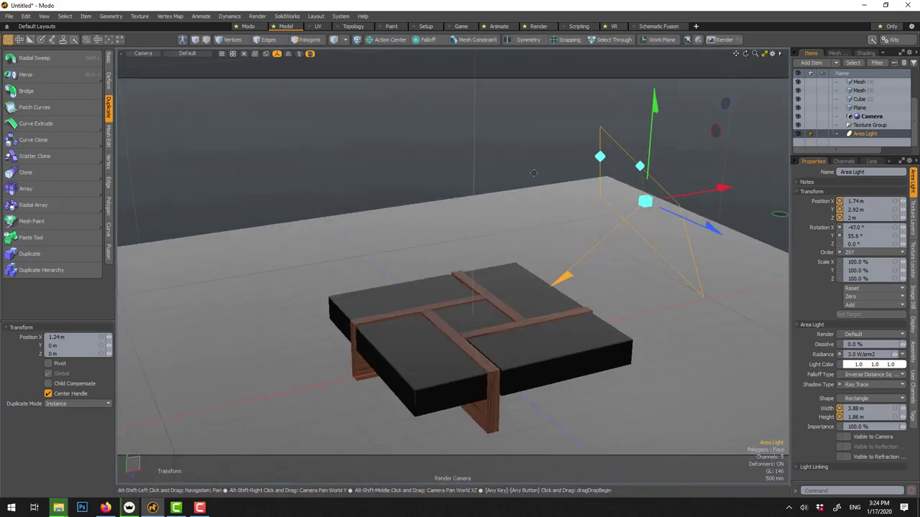
left_click_drag(532, 168, 519, 213, "alt")
- Start a render preview of the table and compare the lighting with the Area Light hidden and shown
key("F8")
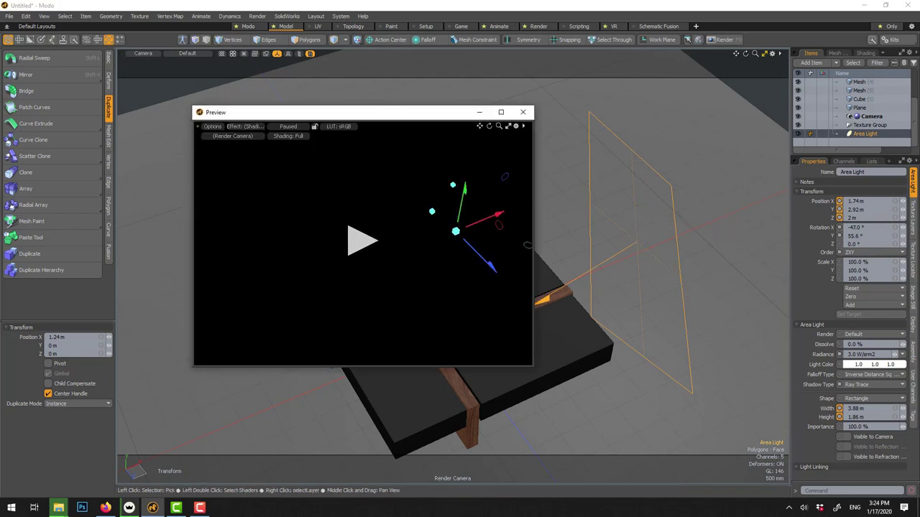
key("q")
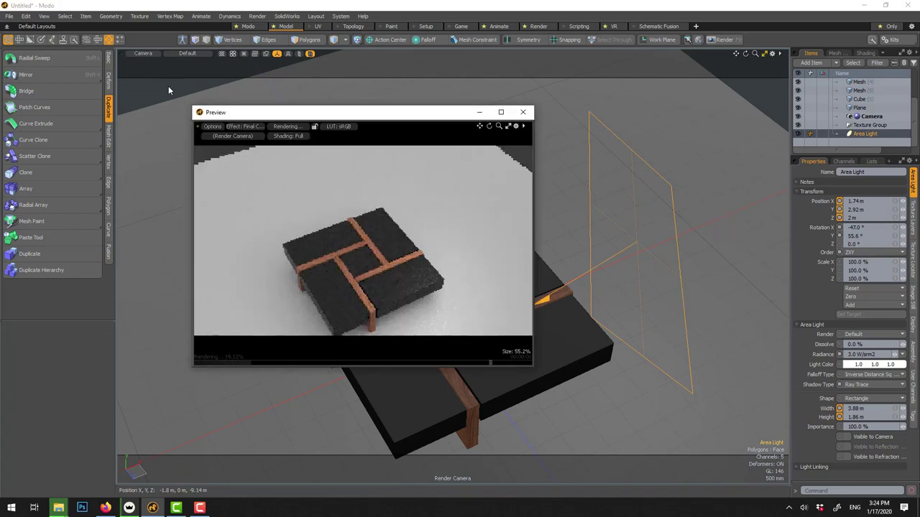
key("ctrl")
mouse_move(637, 253)
left_mouse_down("alt+shift")
mouse_move(639, 230)
mouse_move(639, 260)
mouse_move(651, 268)
mouse_move(652, 244)
left_mouse_up("alt+shift")
scroll(642, 260, "up", 2)
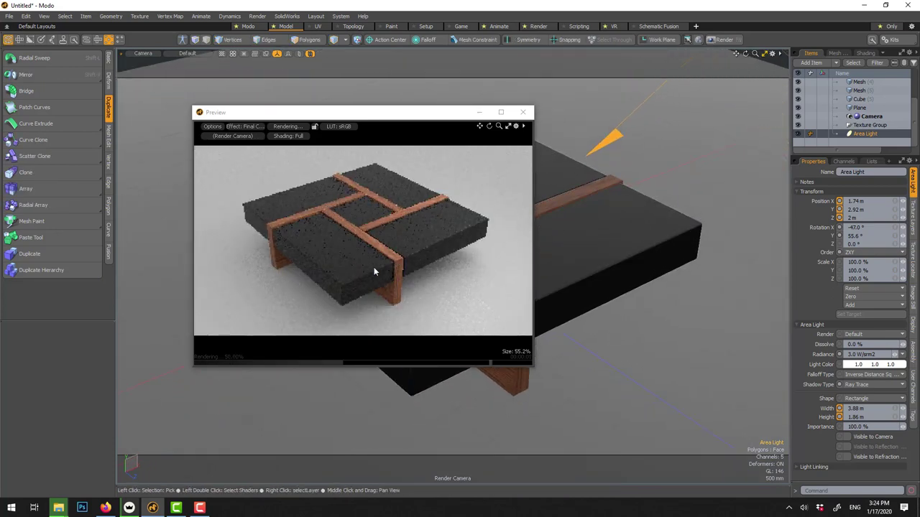
left_click(796, 135)
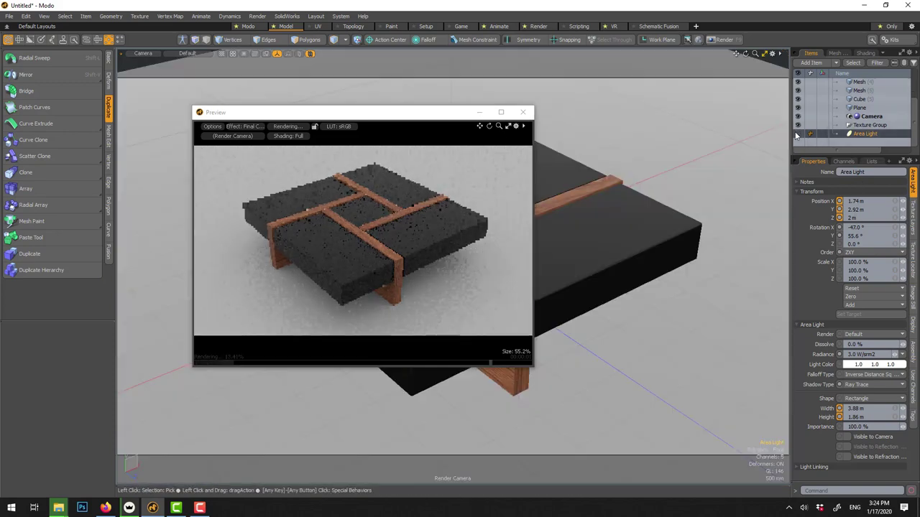
left_click(796, 135)
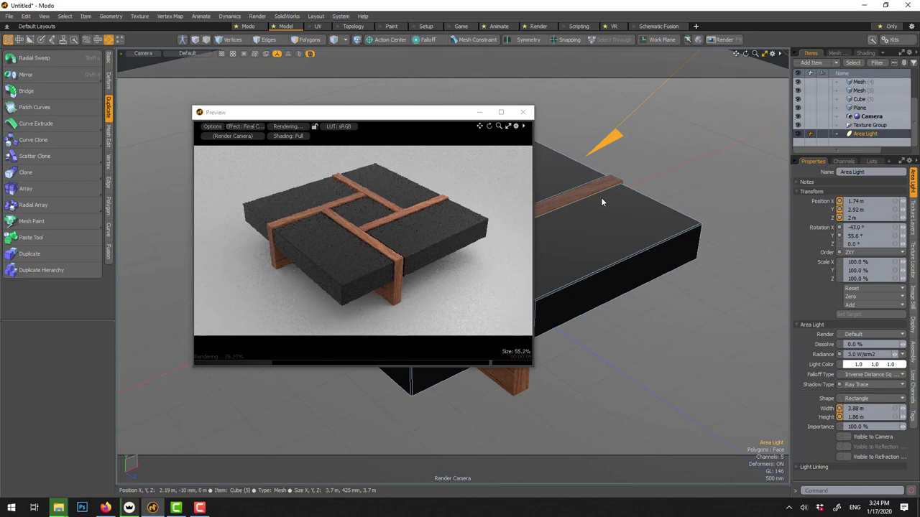
- Enlarge the shader tree, expand Environments and select the Environment Material inside the Environment item
left_click(865, 55)
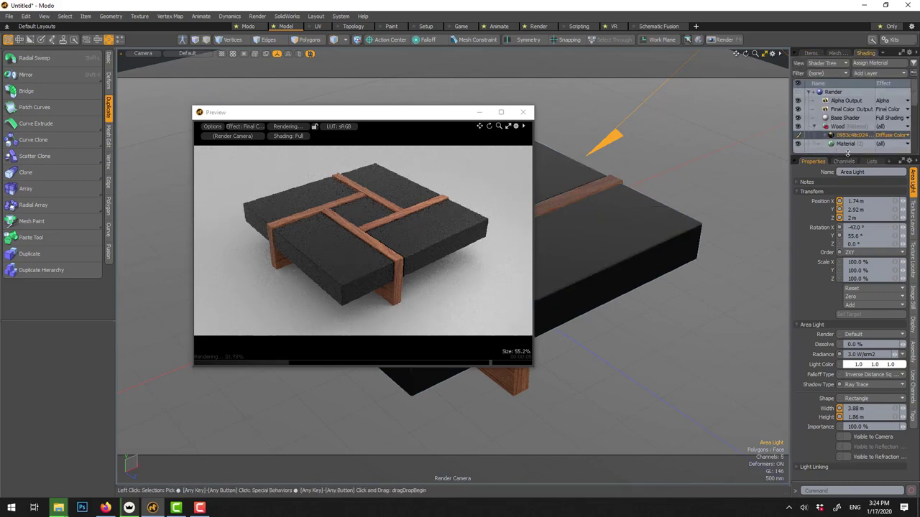
left_click_drag(842, 155, 836, 237)
left_click(809, 205)
left_click(820, 215)
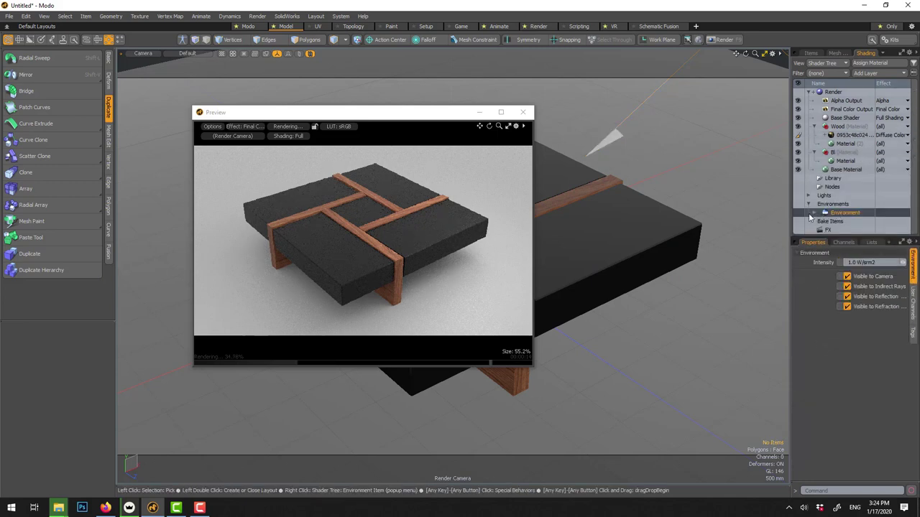
left_click(825, 213)
left_click(851, 221)
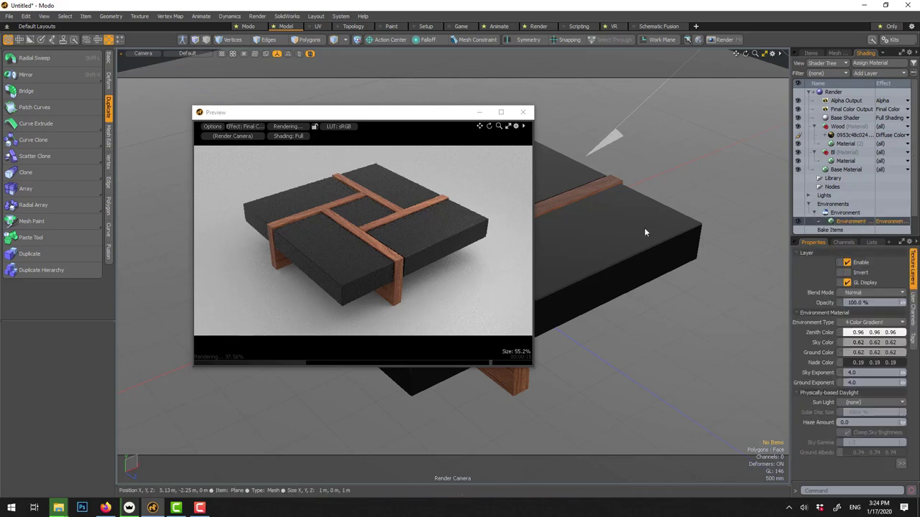
- Apply the Conference Room 01 preset from the Indoor environments to the scene
key("F6")
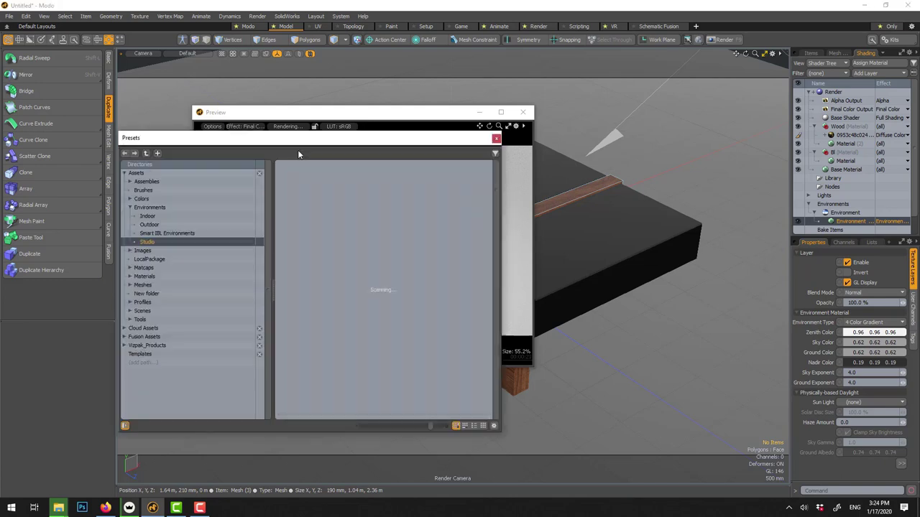
left_click_drag(314, 148, 434, 140)
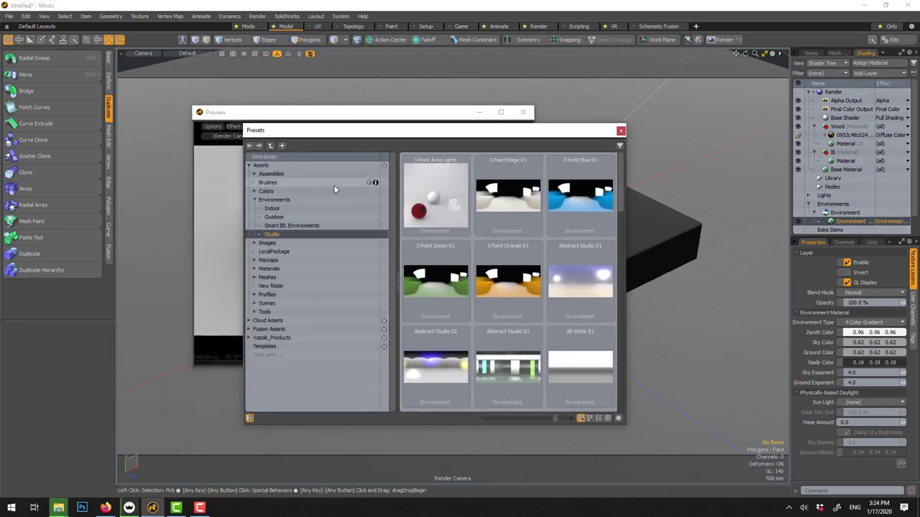
left_click(288, 209)
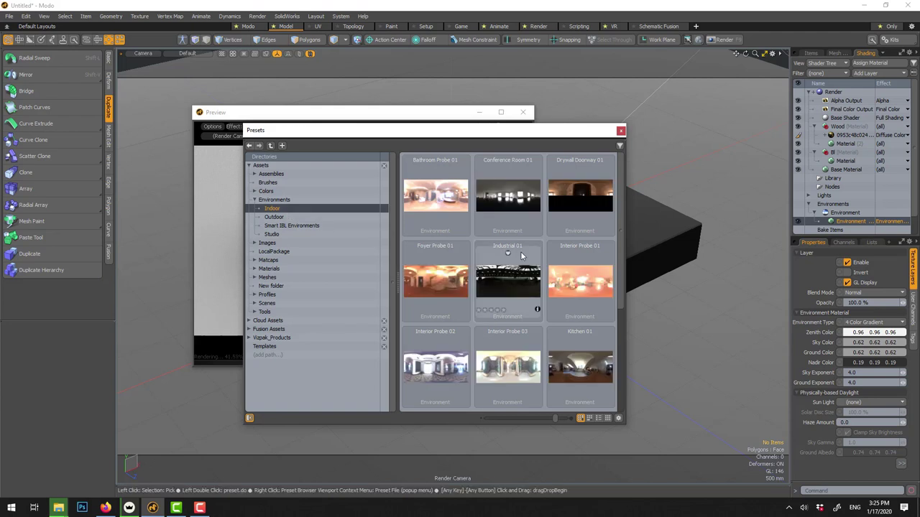
left_click(516, 203)
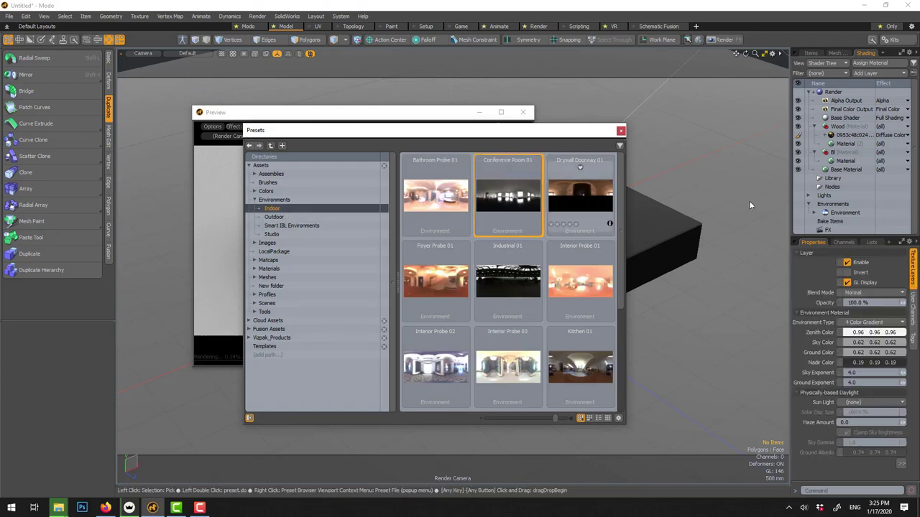
left_click(621, 131)
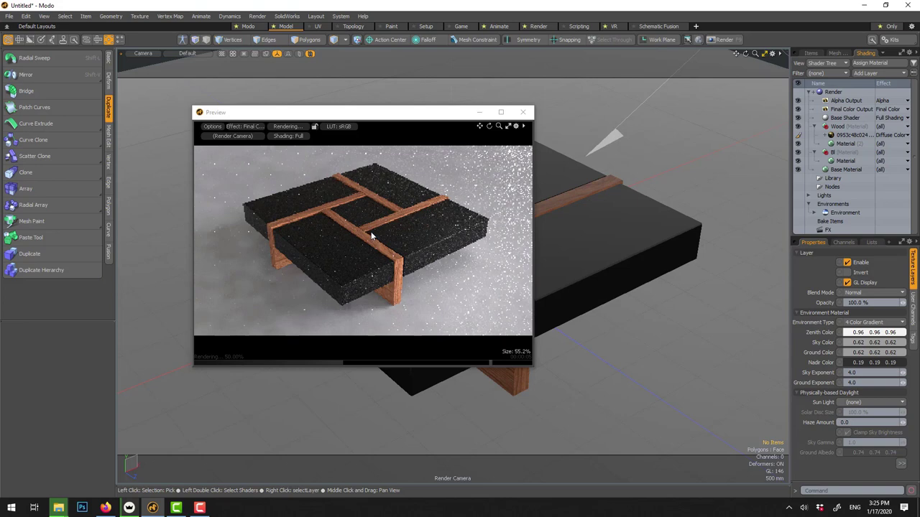
- Apply the Kitchen 01 indoor environment preset to the scene
key("F6")
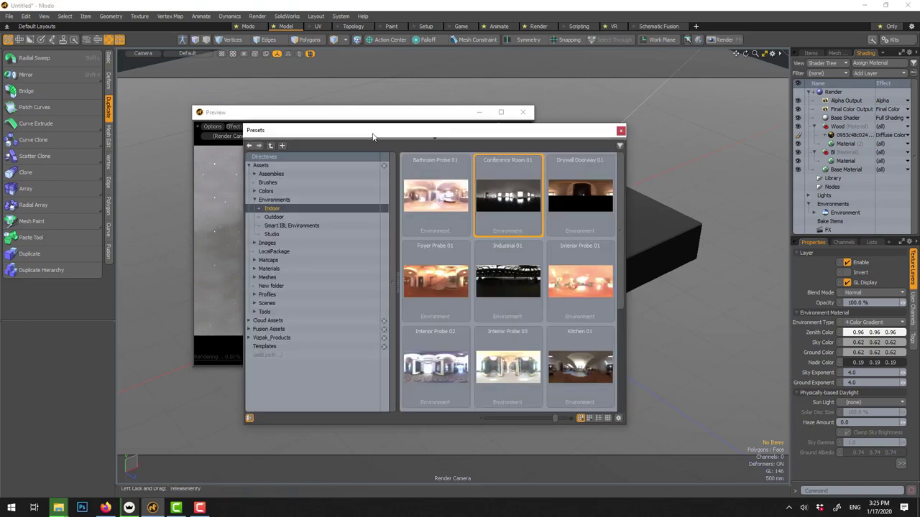
left_click_drag(372, 136, 386, 153)
scroll(511, 249, "down", 2)
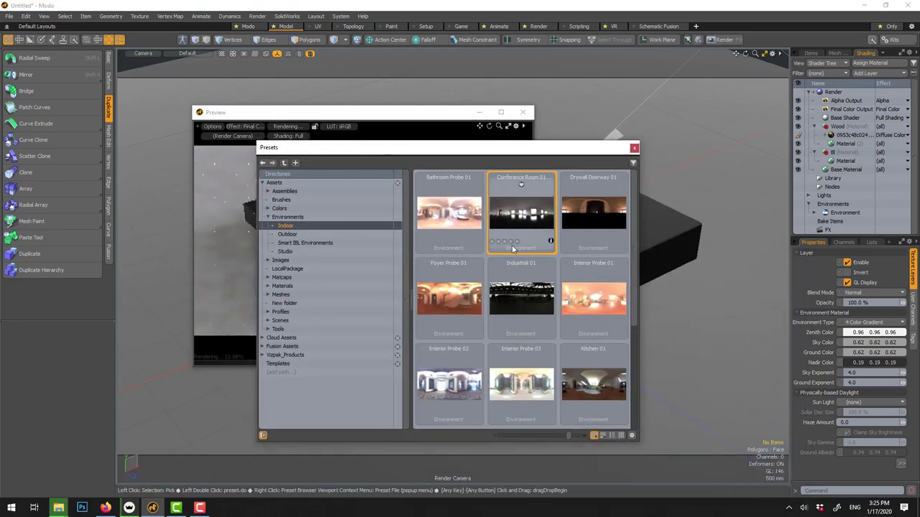
double_click(593, 294)
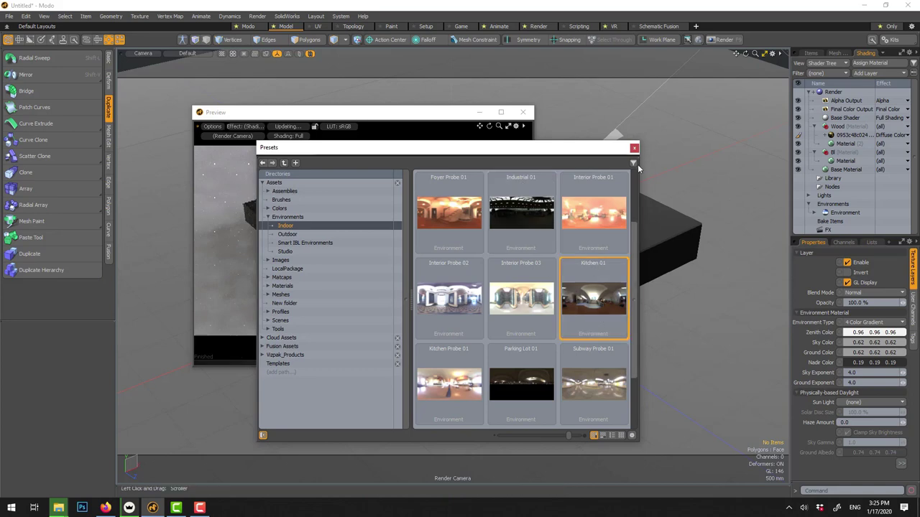
left_click(634, 149)
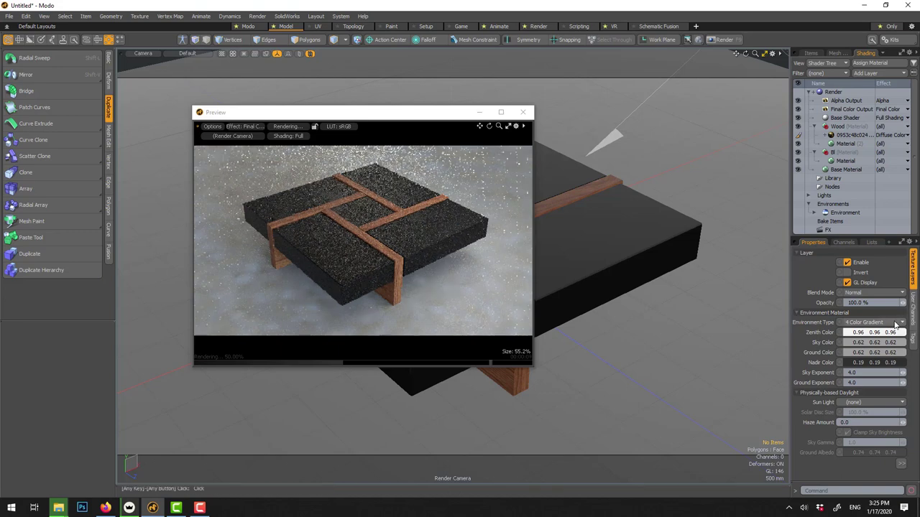
- Set the Environment's intensity to 0.65 W/srm2
left_click(846, 214)
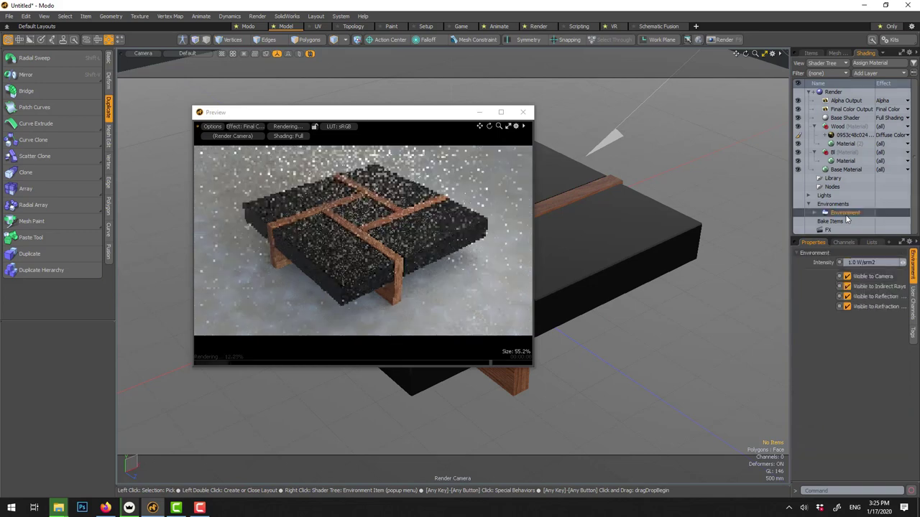
type("0")
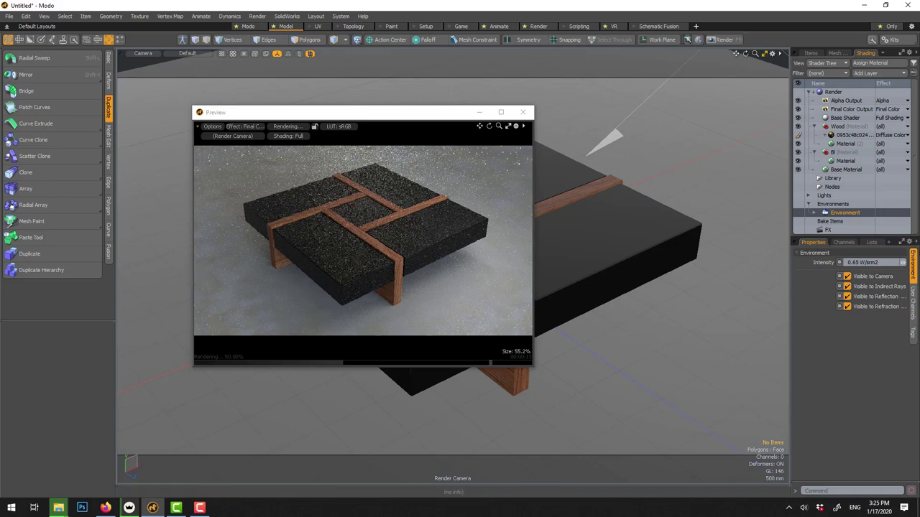
- Try Y rotations of 30° and 60° for the kitchen environment image's texture locator, and reset the rotation to 0°
left_click(815, 213)
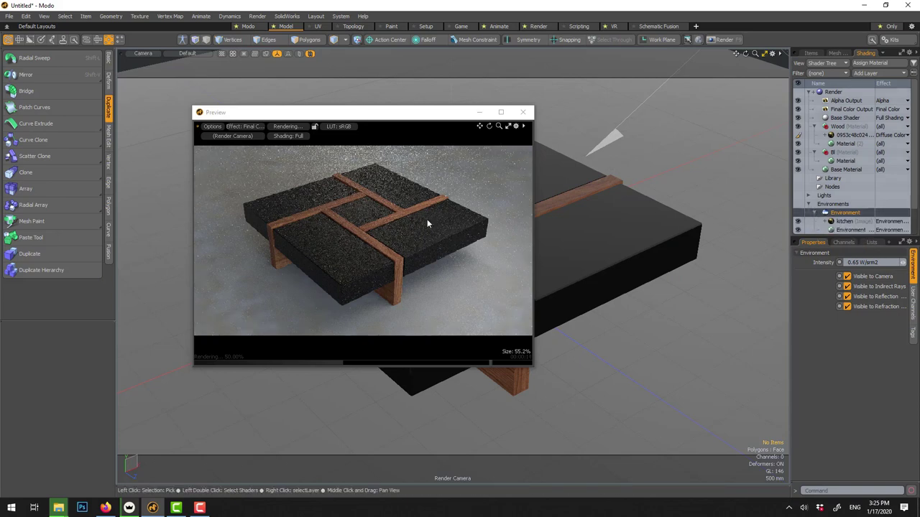
left_click(848, 224)
left_click(916, 322)
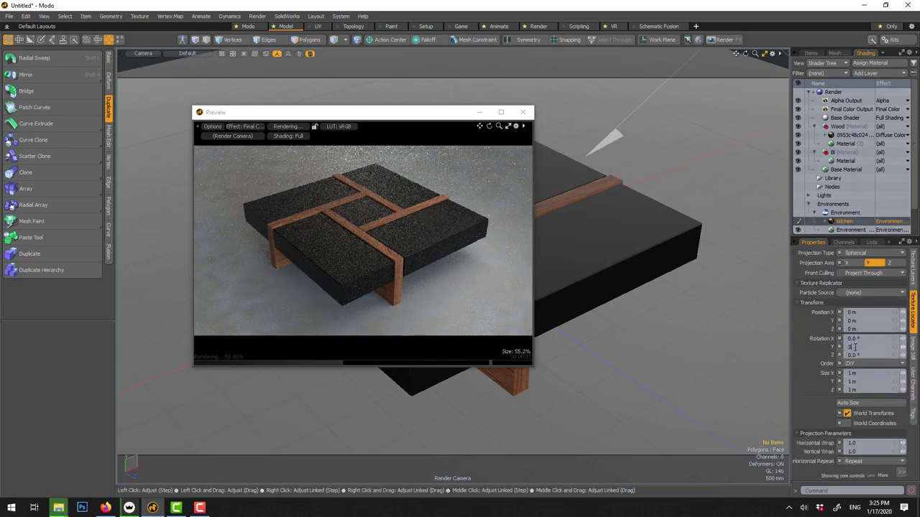
key("Return")
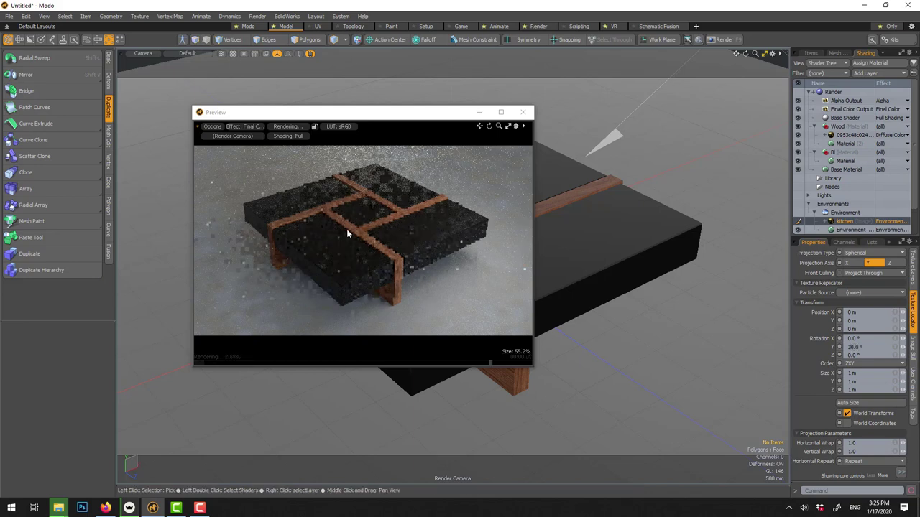
left_click(855, 347)
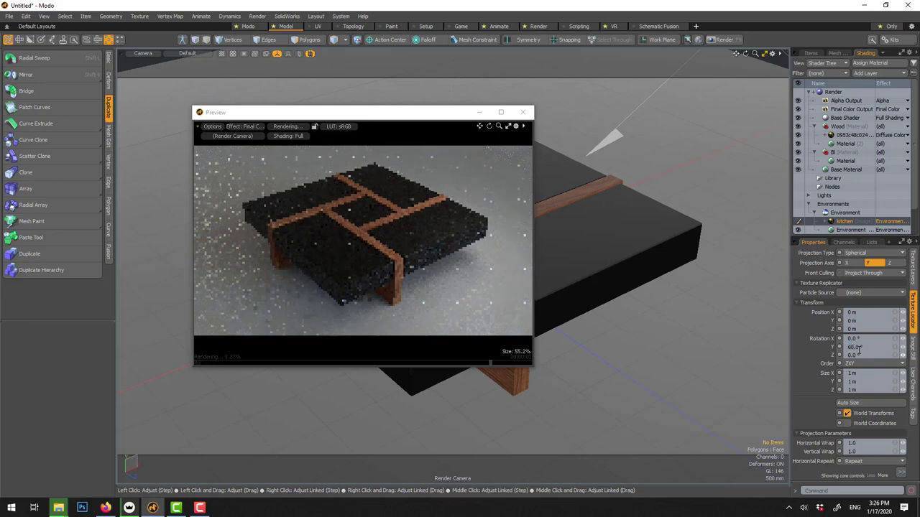
type("0")
key("Return")
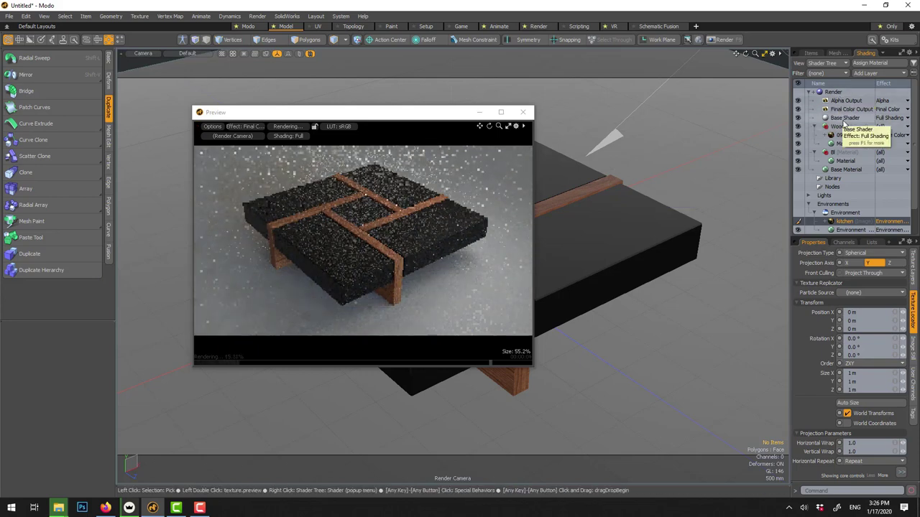
- Set the Final Color Output's tone map amount to 20% and vignette amount to 100%, and enable bloom
double_click(842, 110)
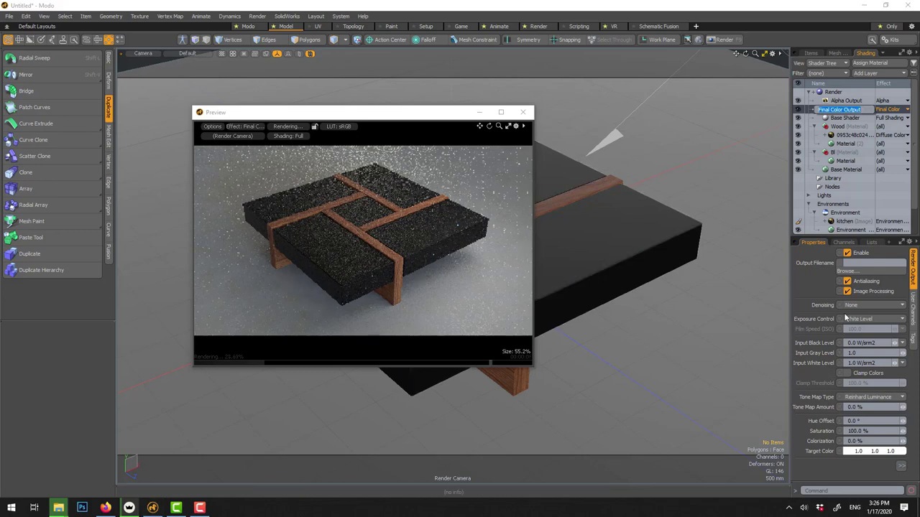
left_click(861, 109)
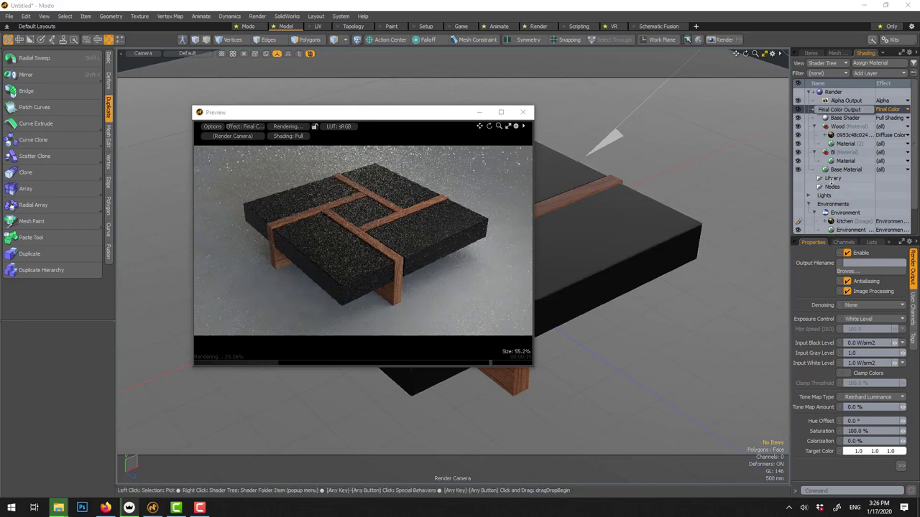
left_click_drag(826, 237, 827, 167)
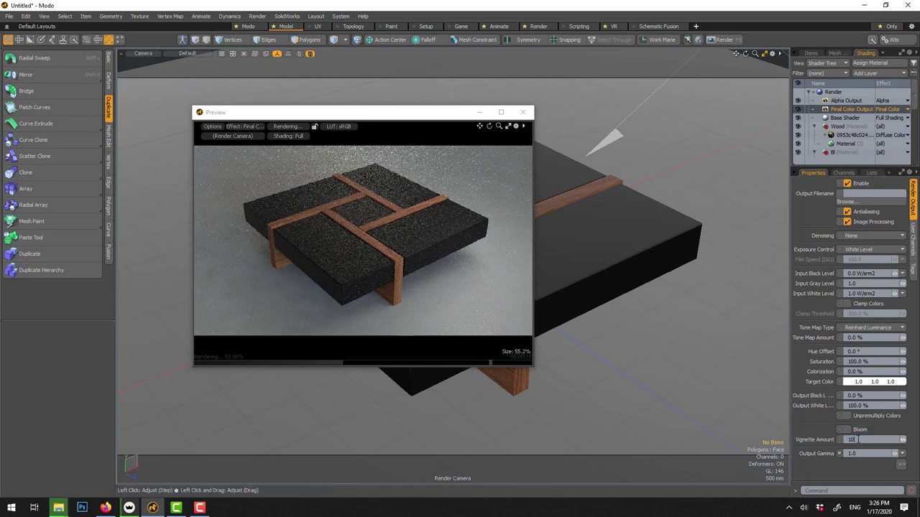
key("Return")
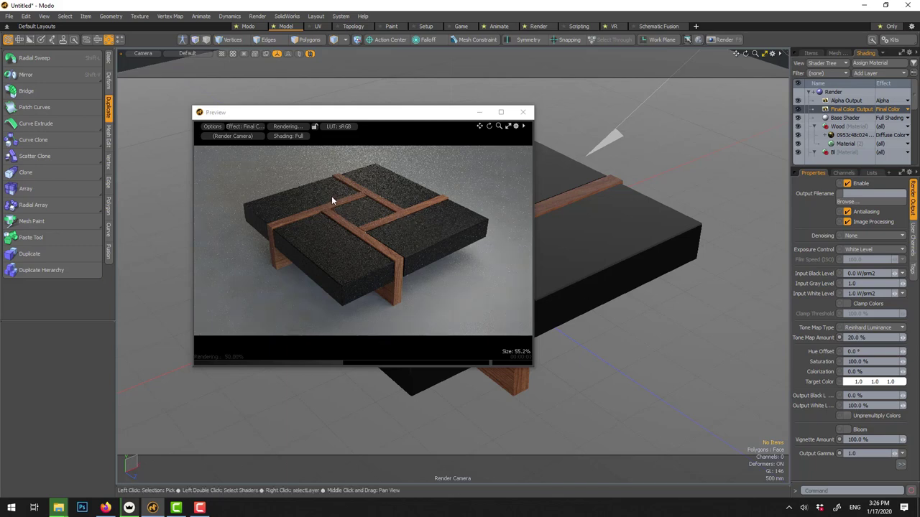
left_click(847, 429)
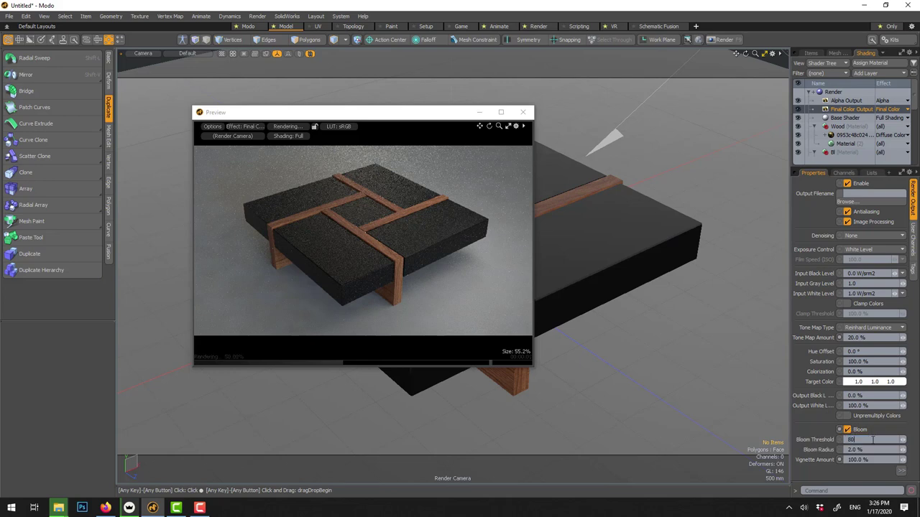
- Set the render's shading rate to 0.2 pixels and its reflection, refraction and direct light samples to 256
left_click(834, 93)
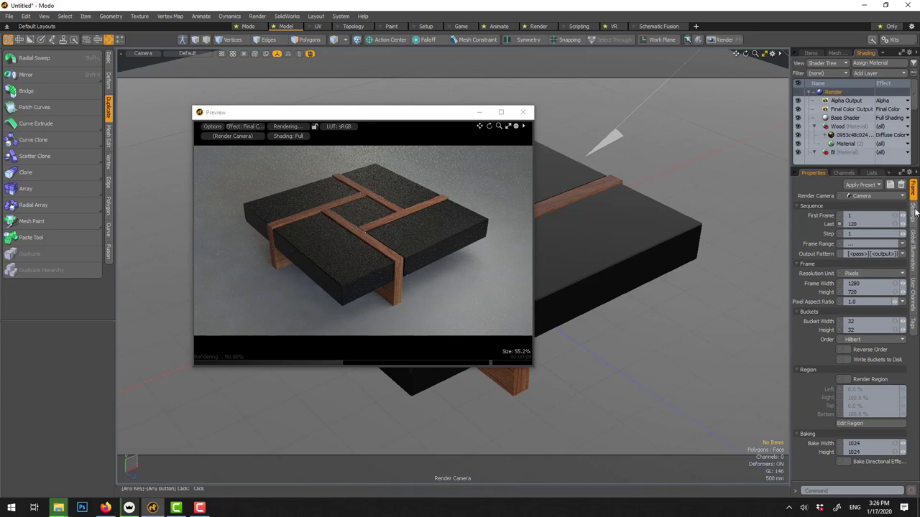
left_click(914, 211)
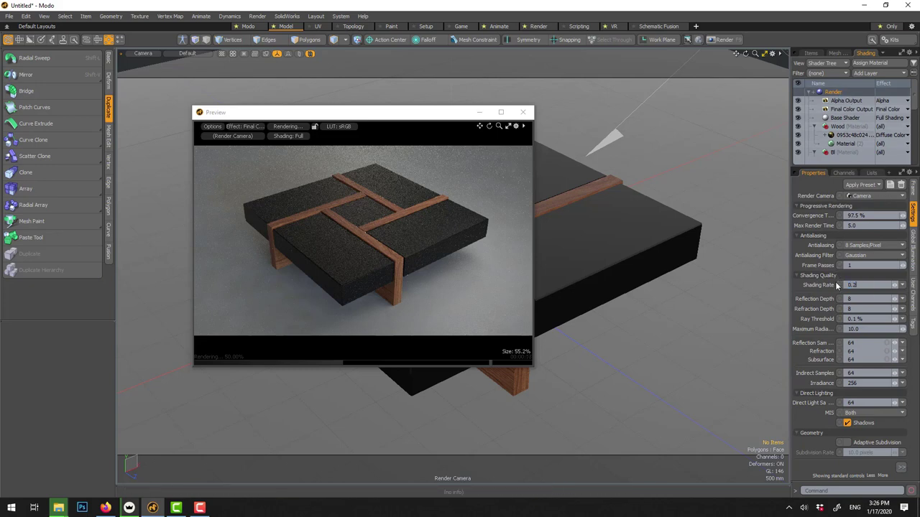
left_click(868, 299)
left_click(857, 343)
type("256")
key("Return")
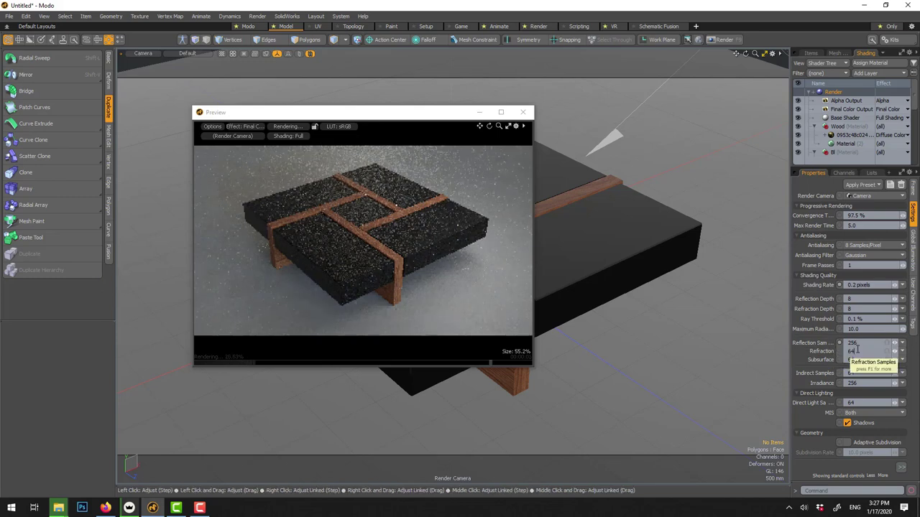
left_click(856, 350)
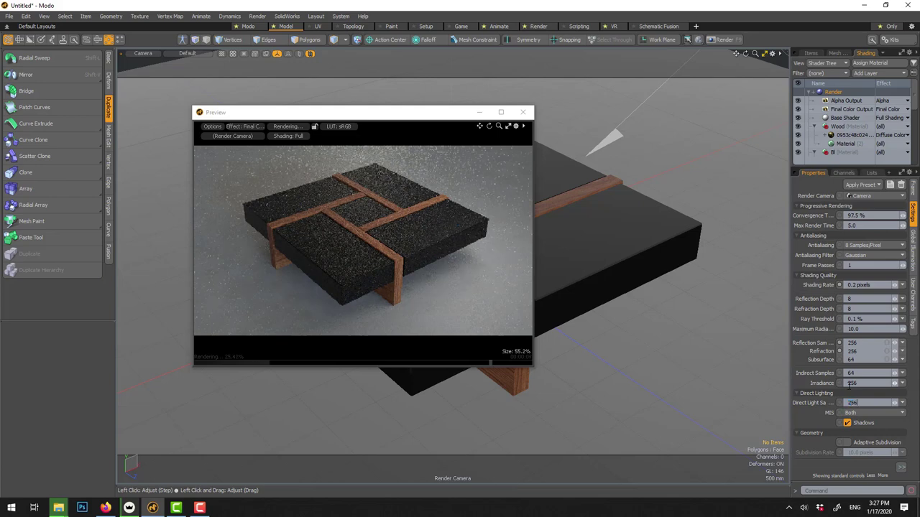
- Assign a new material named Gl to all polygons of the table's small central block
left_click(375, 217)
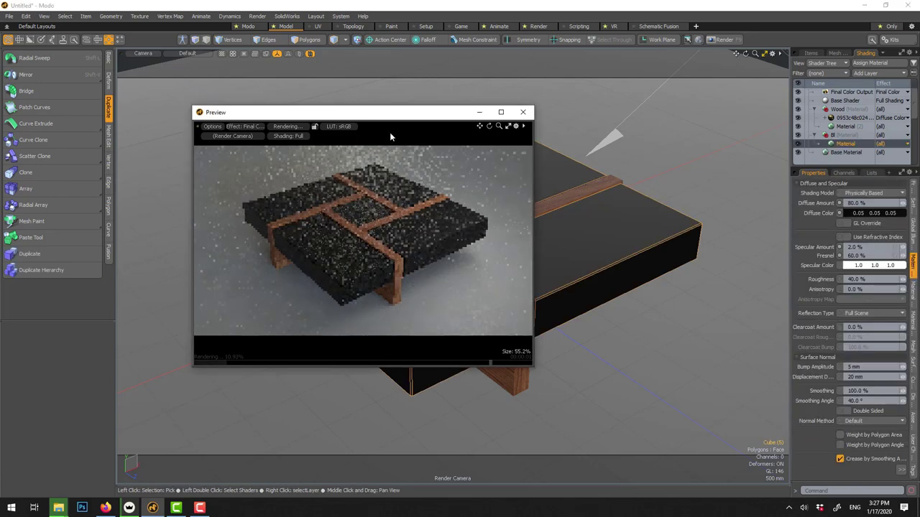
left_click_drag(381, 111, 216, 139)
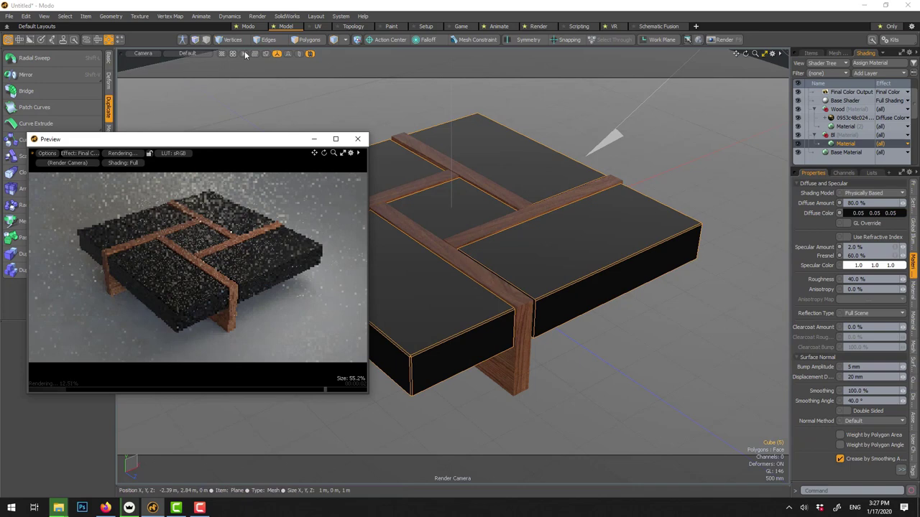
left_click(309, 41)
double_click(465, 214)
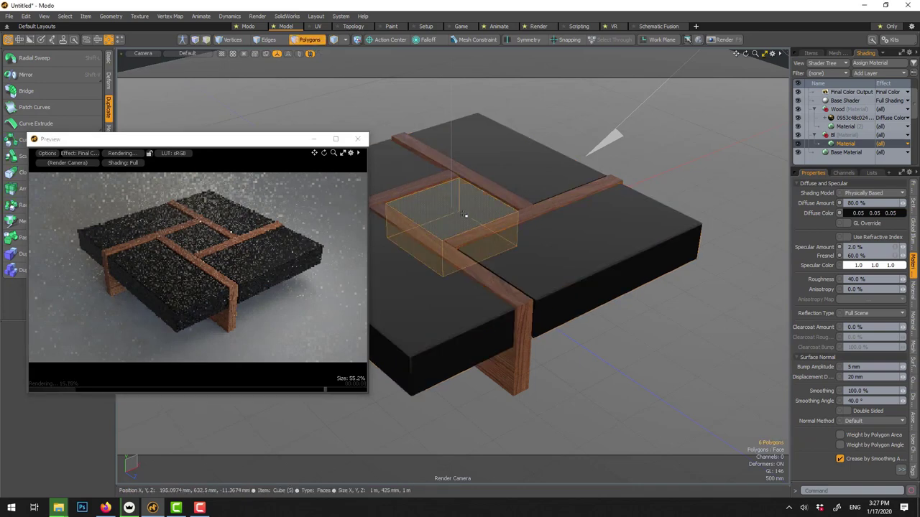
type("m")
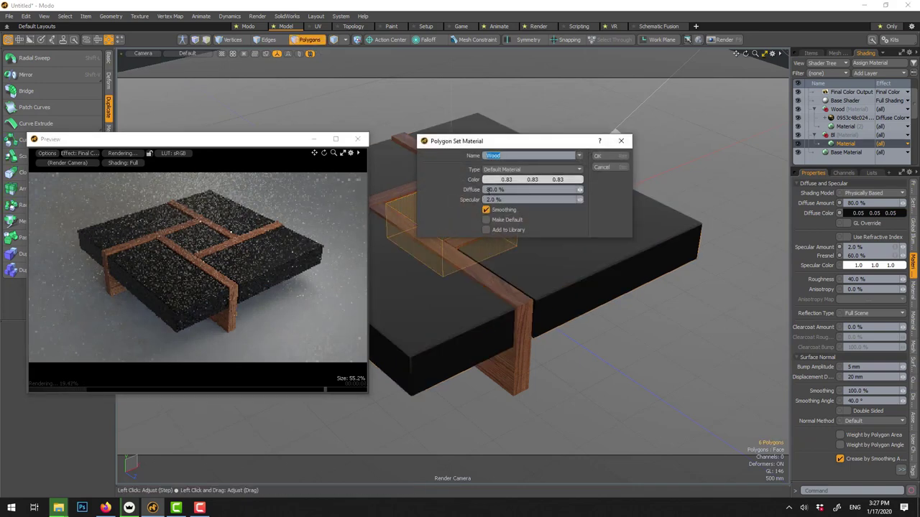
type("Gl")
key("Return")
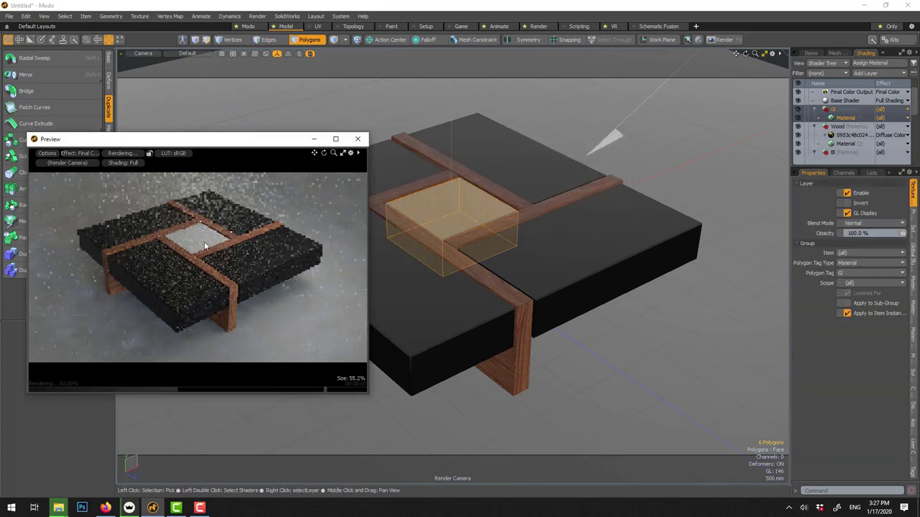
- Set the Gl material's transparent amount to 95%
left_click(205, 246)
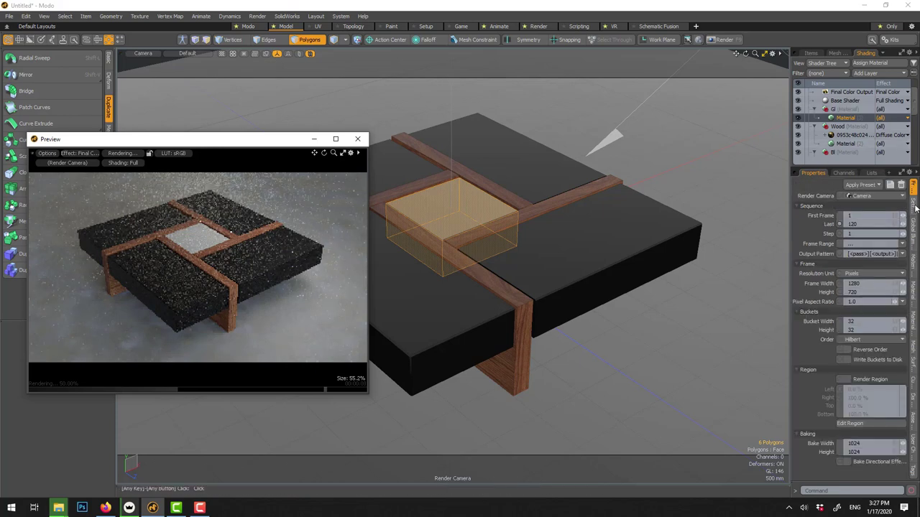
left_click(916, 207)
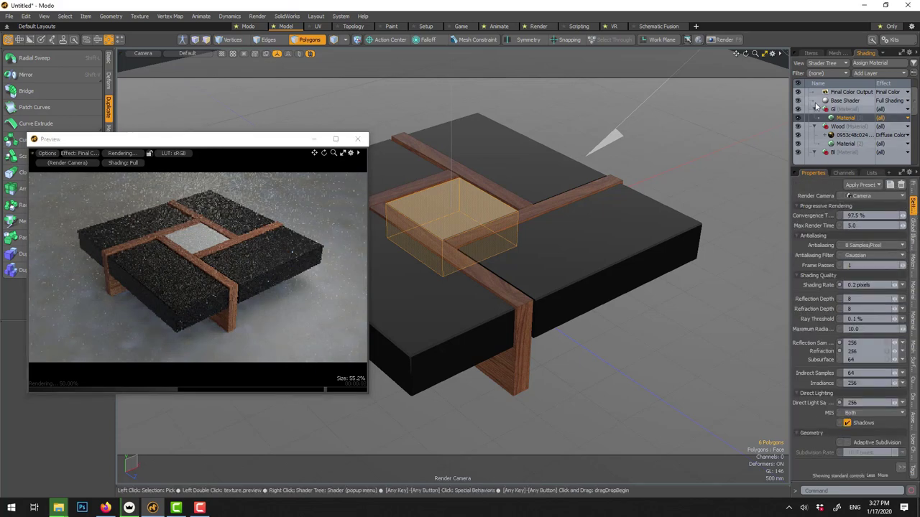
left_click(914, 246)
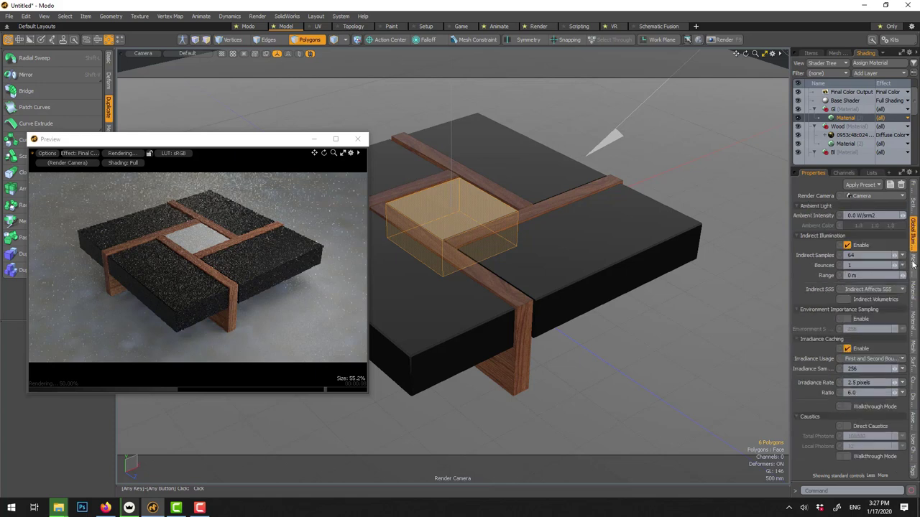
left_click(912, 263)
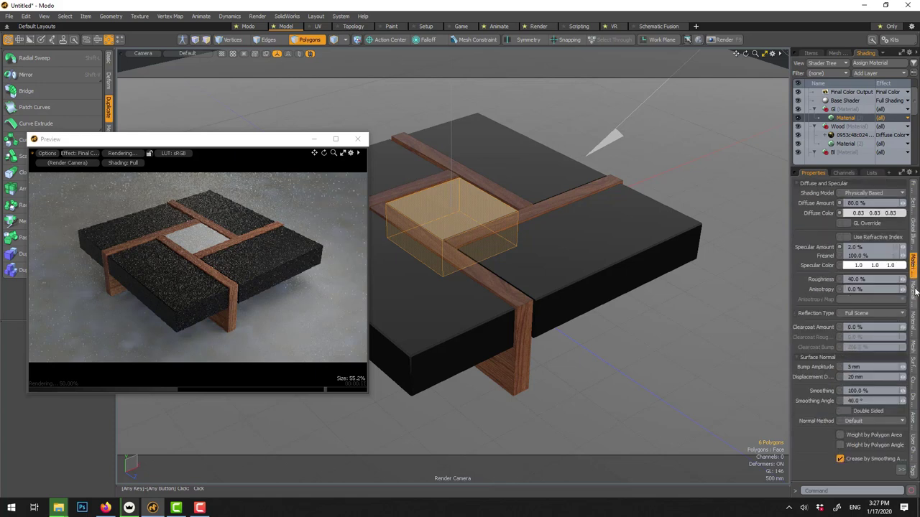
left_click(915, 290)
left_click(857, 253)
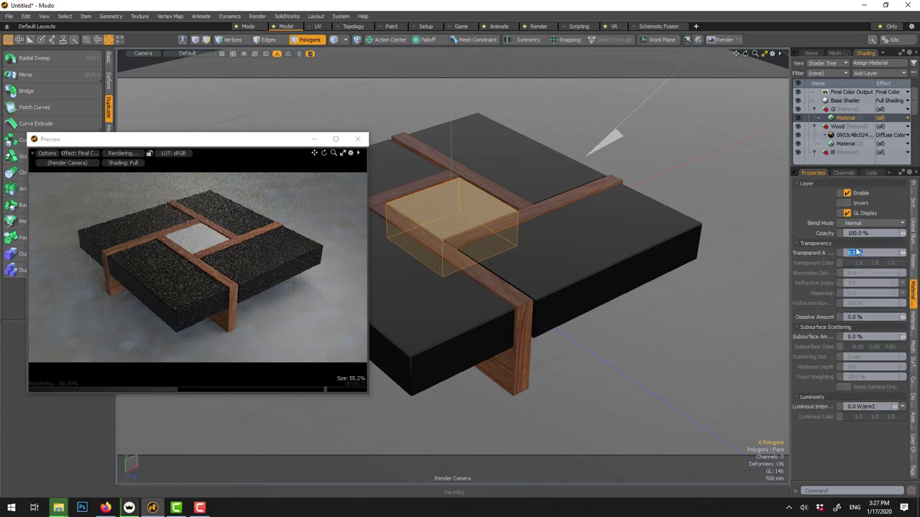
key("Return")
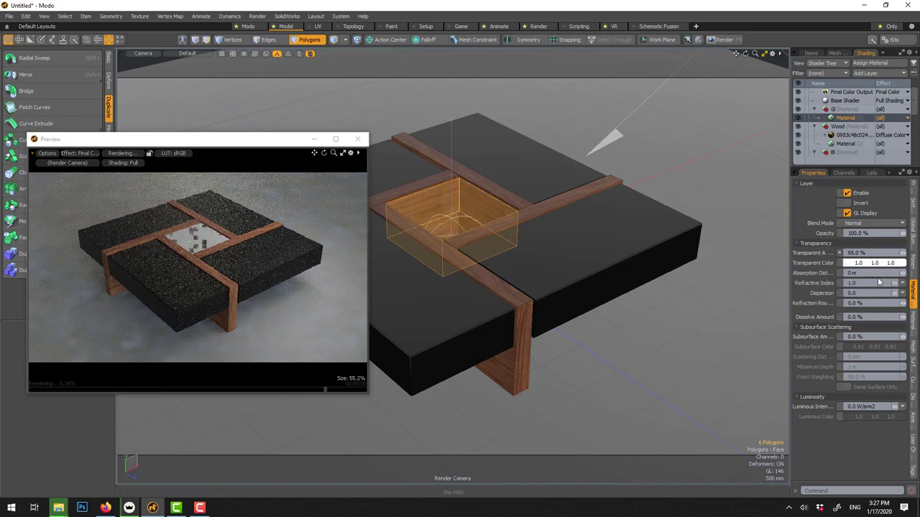
- Give the Gl material a refractive index of 1.4, a transparent color of 0.98, 0.98, 1.0 and an absorption distance of 120 mm
left_click(872, 283)
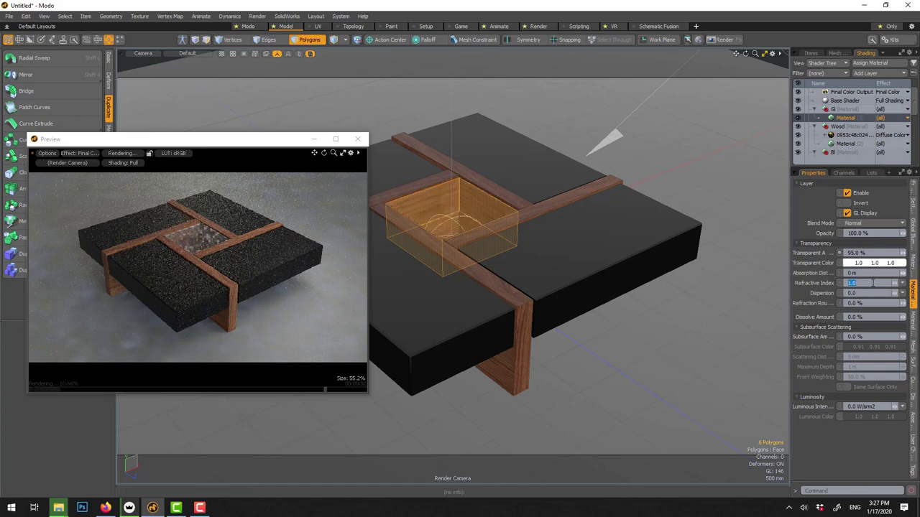
type("1.4")
key("Return")
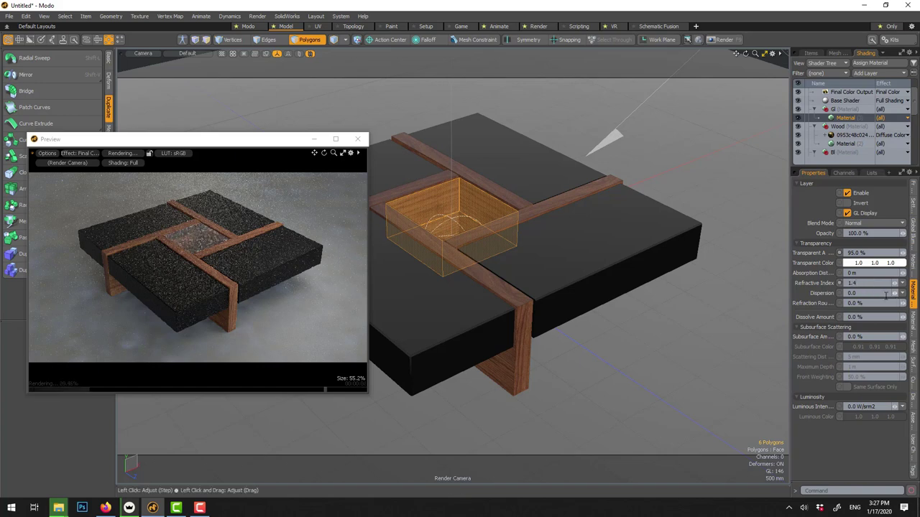
left_click(856, 265)
left_click_drag(609, 205, 608, 209)
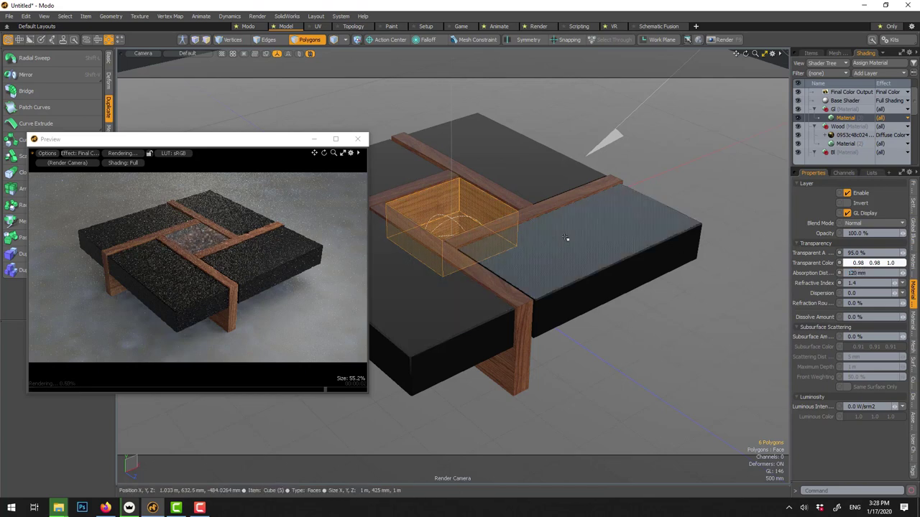
- Set the Area Light's radiance to 3.5 W/srm2
mouse_move(586, 247)
left_mouse_down("alt")
mouse_move(583, 255)
mouse_move(604, 253)
left_mouse_up("alt")
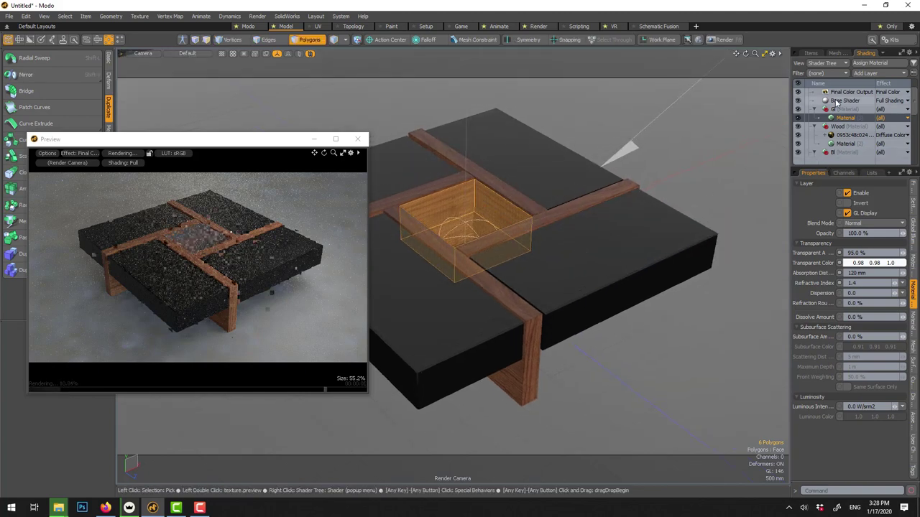
left_click(811, 53)
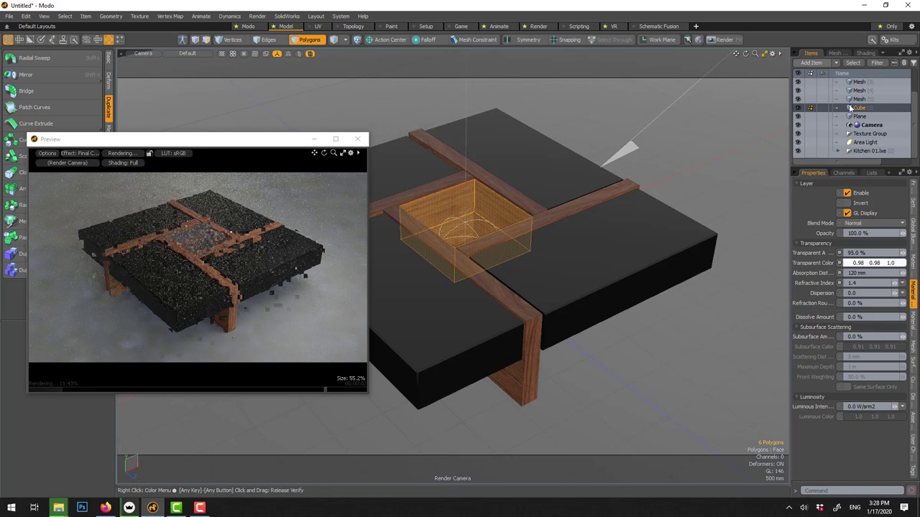
left_click(880, 143)
left_click(877, 365)
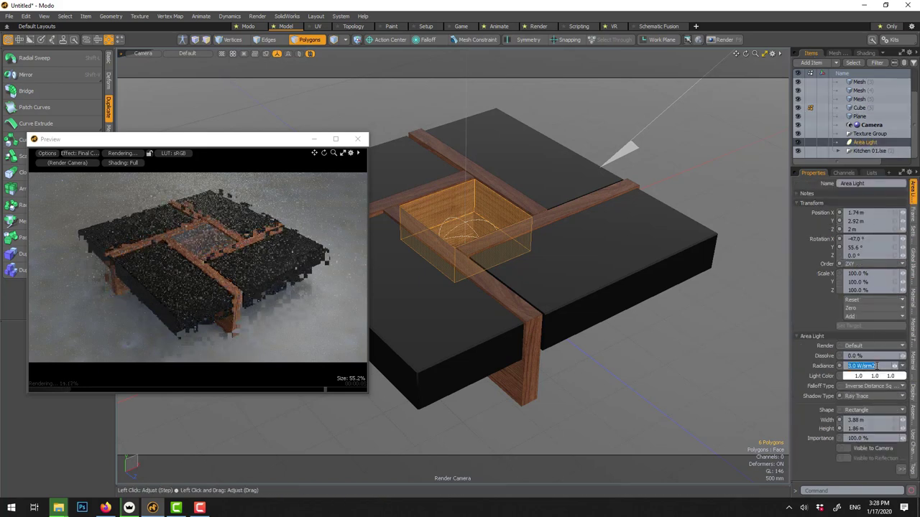
type("3.5")
key("Return")
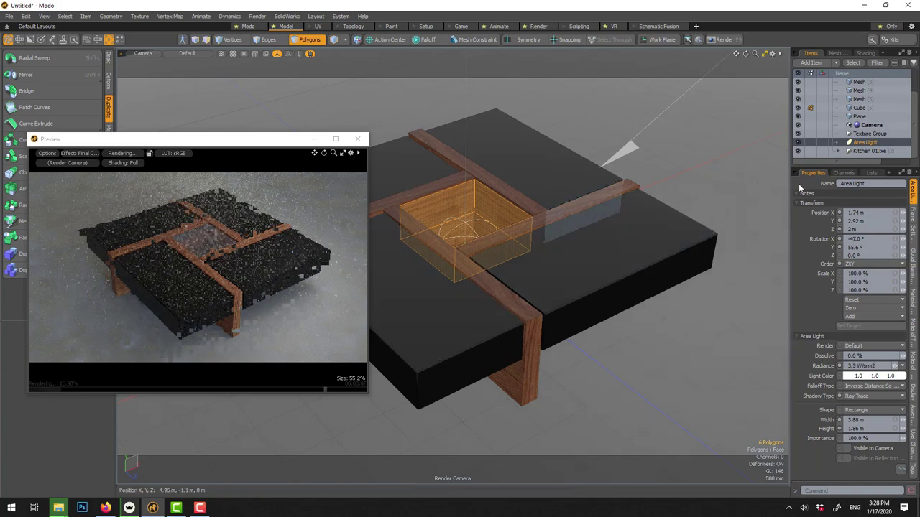
- Set the Environment's intensity to 0.75 W/srm2
left_click(846, 54)
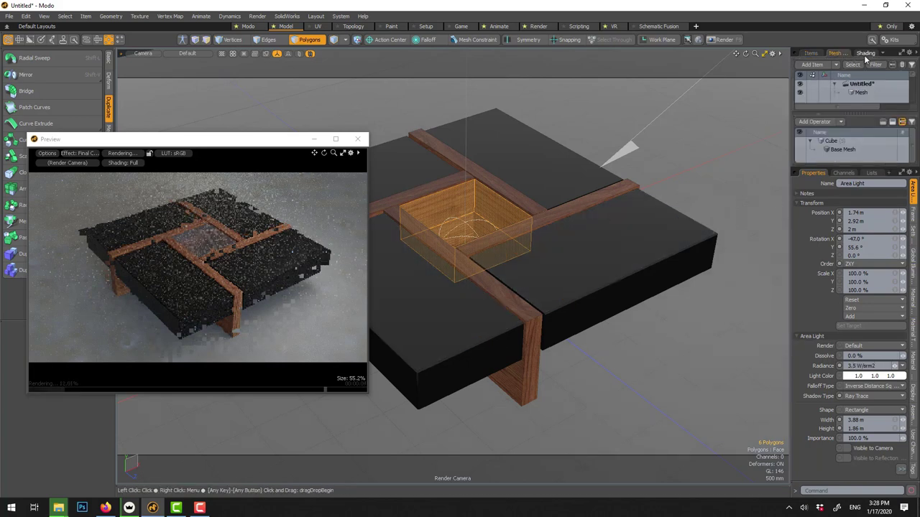
left_click(865, 55)
scroll(855, 136, "down", 2)
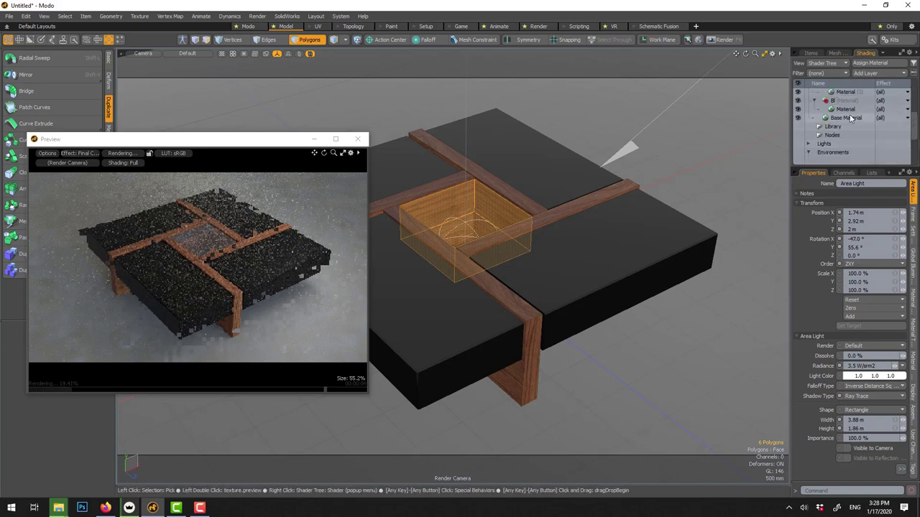
left_click(808, 153)
scroll(855, 144, "down", 2)
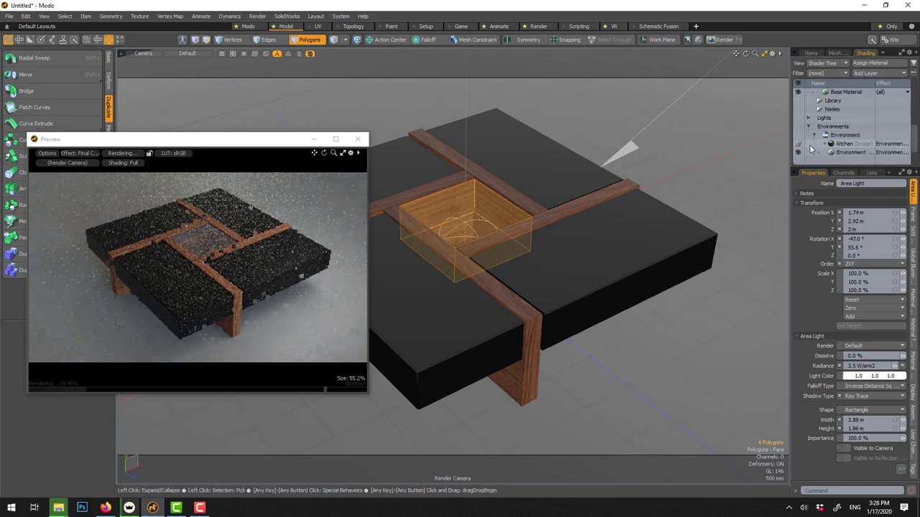
left_click(854, 153)
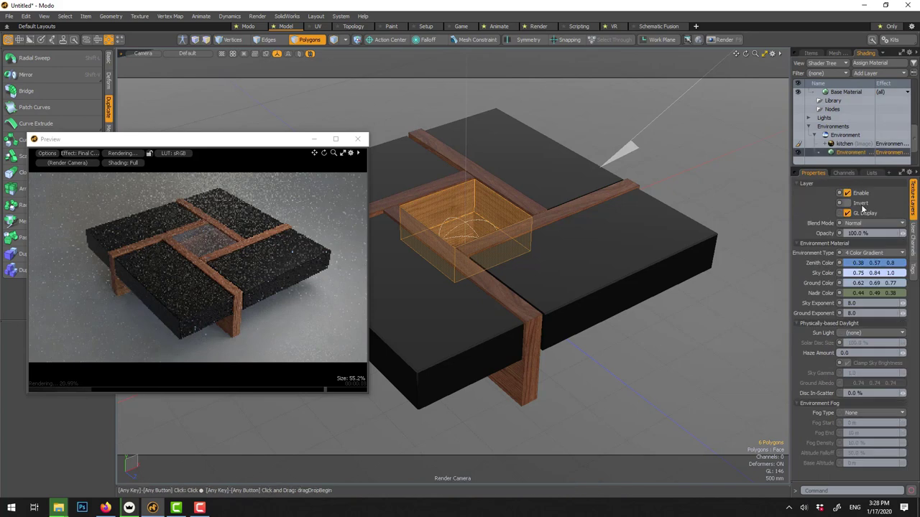
left_click(847, 135)
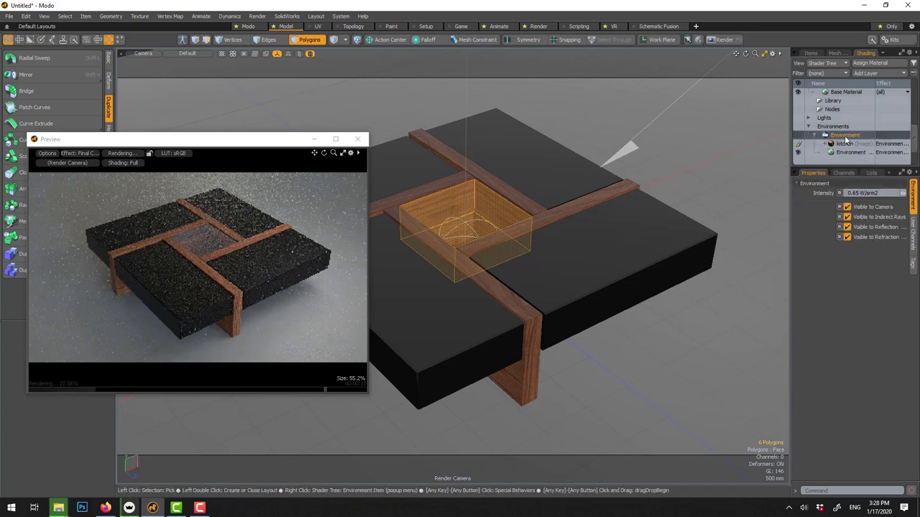
left_click(868, 192)
type("0.75")
key("Return")
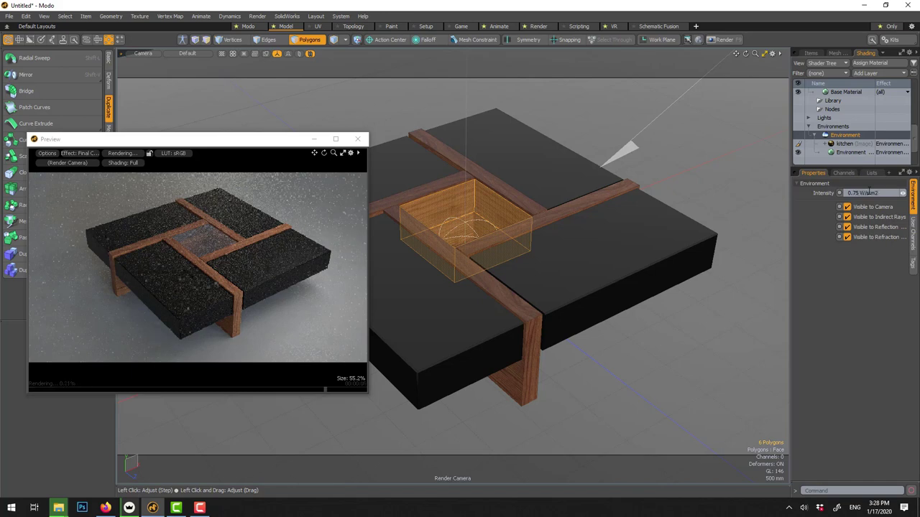
- Set the Environment's intensity to 0.8 W/srm2 and close the render preview window
left_click(869, 192)
type("0.8")
key("Return")
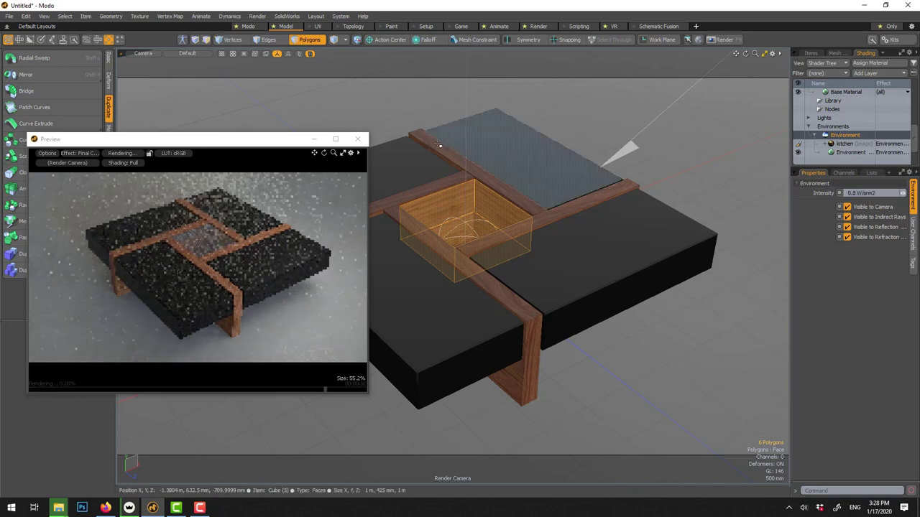
left_click(357, 138)
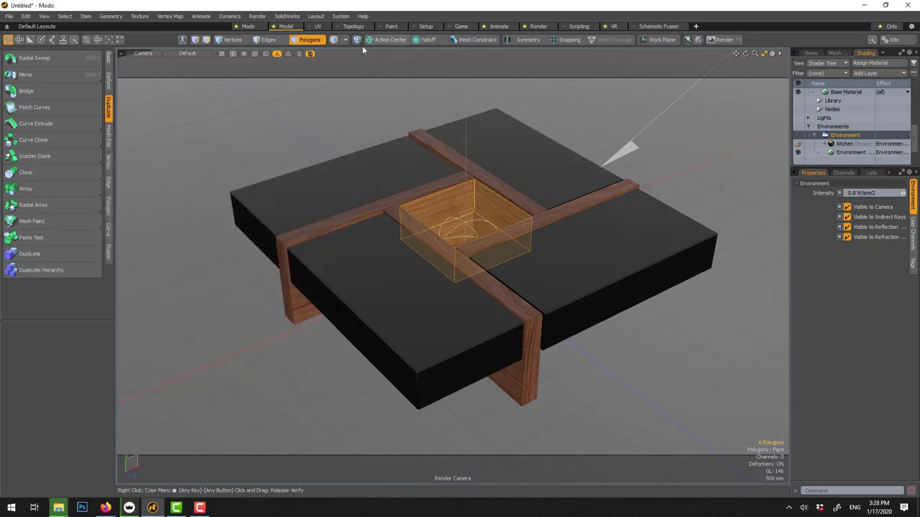
- Clear the polygon selection and save the scene as Modo_CoffeeTable.lxo in the Dropbox Youtube > Modo_files folder
left_click(308, 41)
left_click(8, 16)
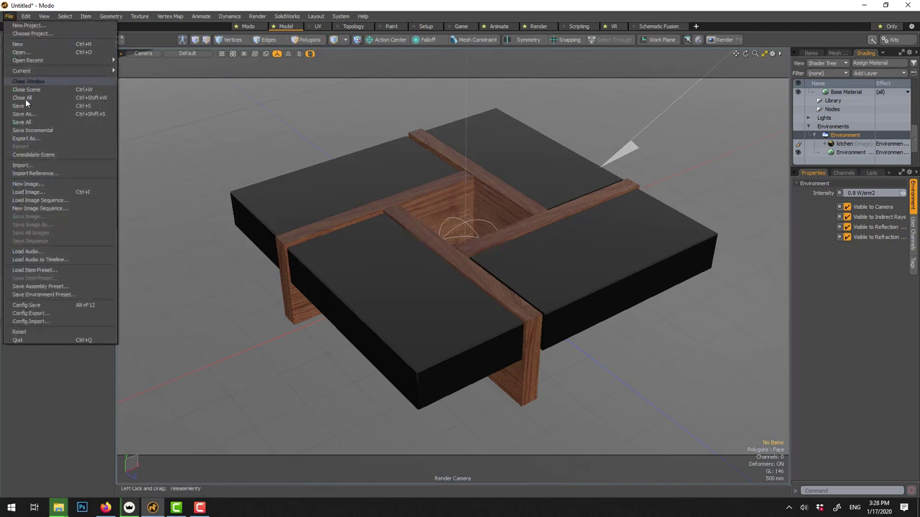
left_click(30, 118)
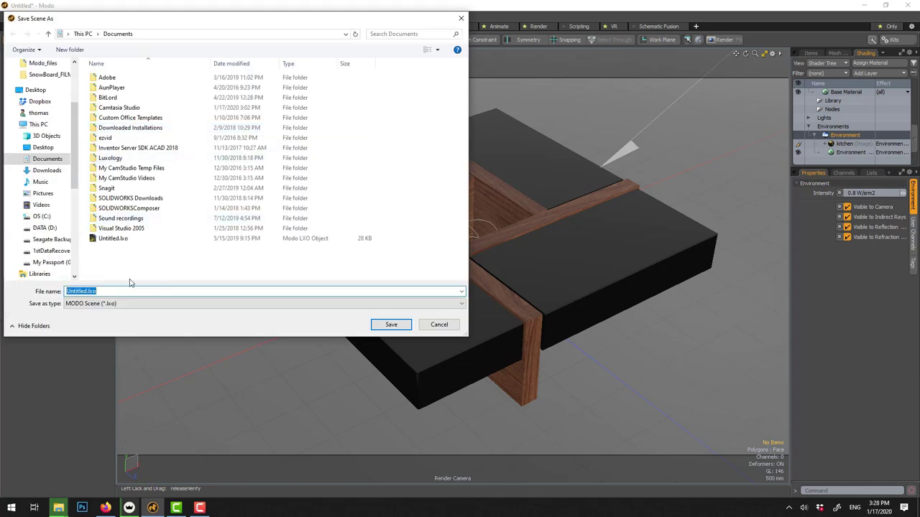
left_click(39, 102)
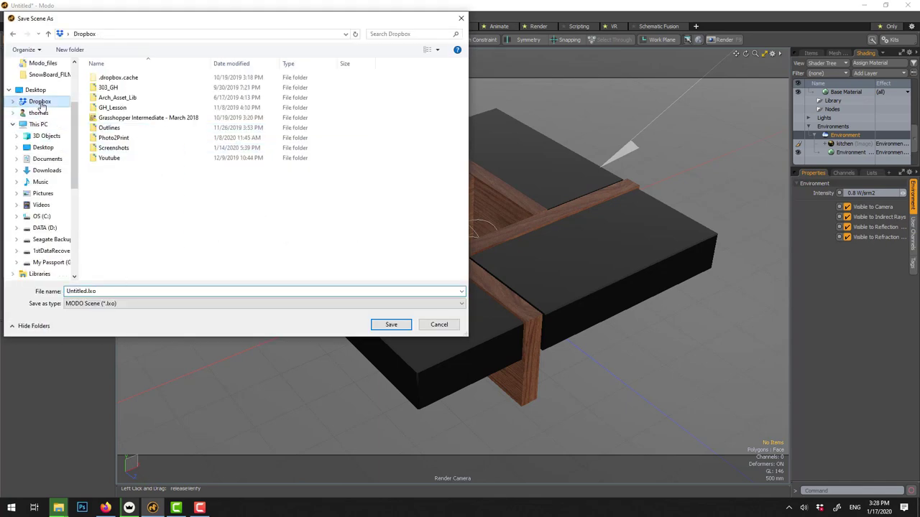
left_click(121, 161)
double_click(120, 161)
double_click(117, 98)
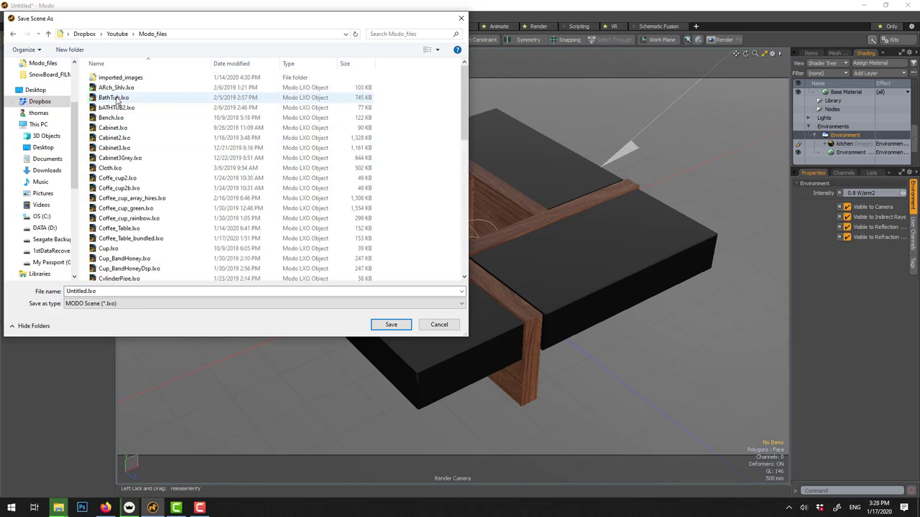
left_click(122, 292)
key("Right")
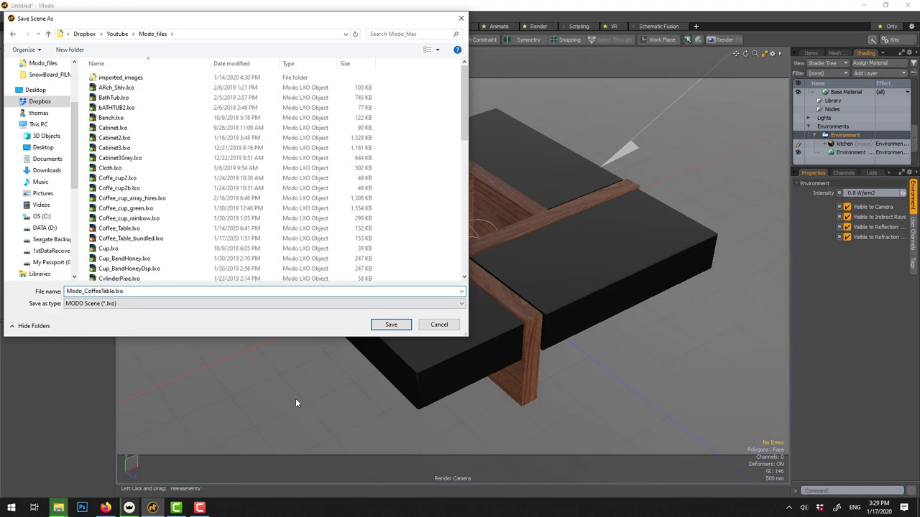
left_click(396, 325)
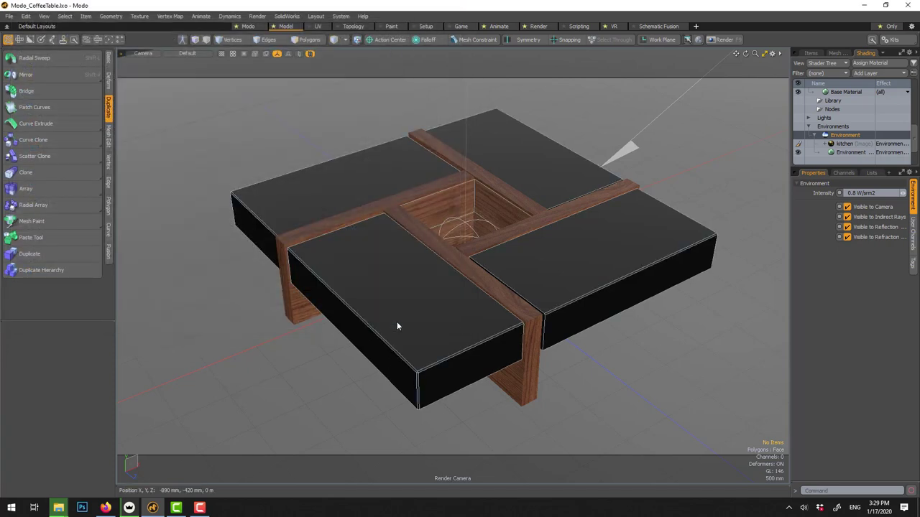
- Consolidate the coffee table scene into a bundled copy and render it
left_click(8, 16)
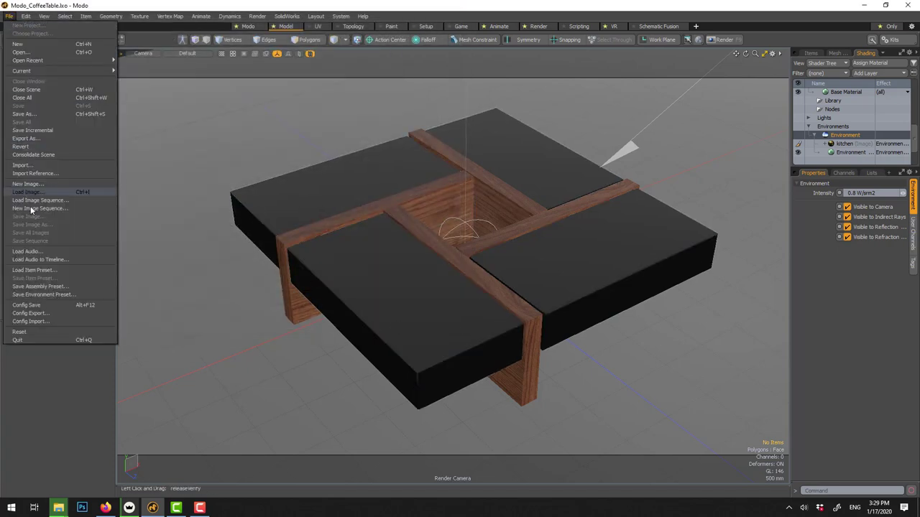
left_click(26, 155)
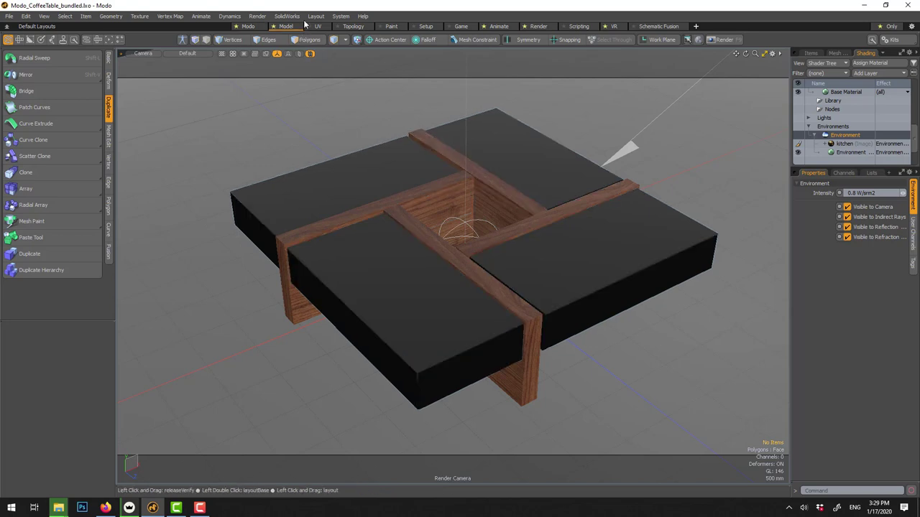
left_click(261, 17)
left_click(264, 26)
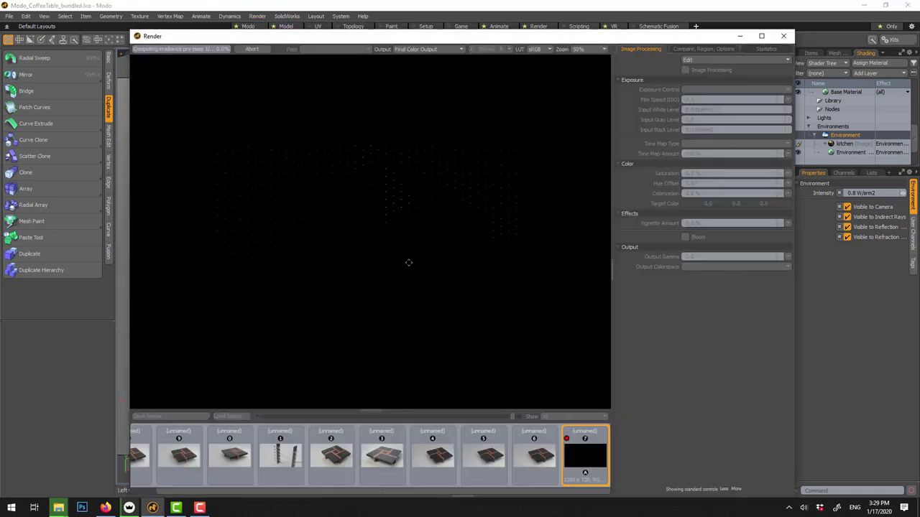
left_click(201, 508)
left_click(874, 466)
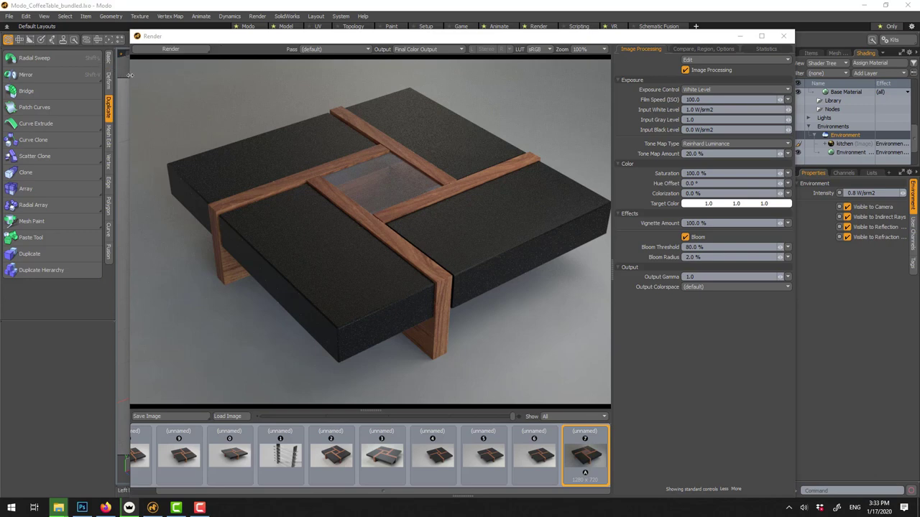
- Compare the newest coffee table render with the earlier renders in the render history
left_click_drag(130, 75, 117, 72)
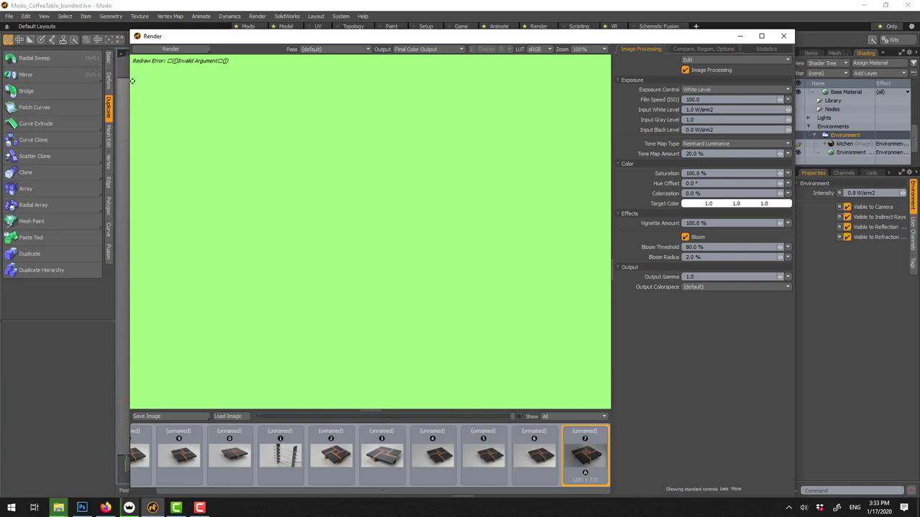
left_click(289, 444)
left_click(595, 467)
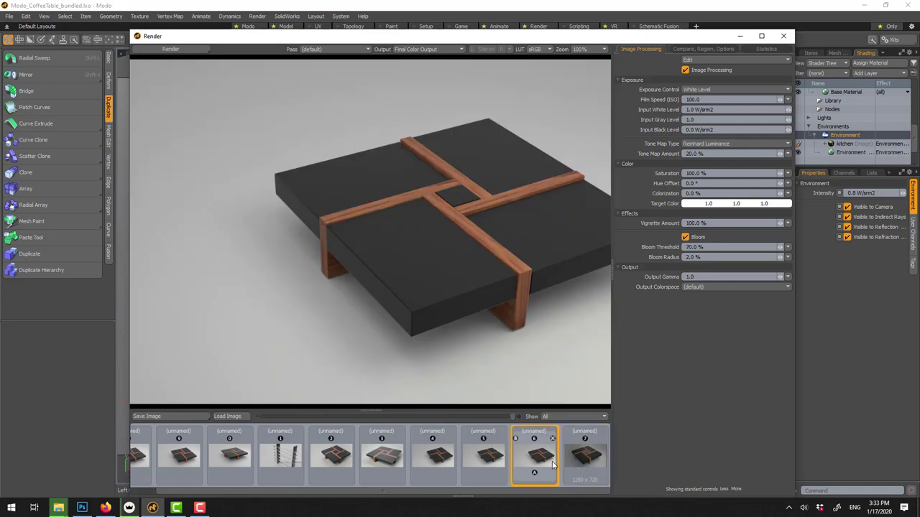
left_click(546, 459)
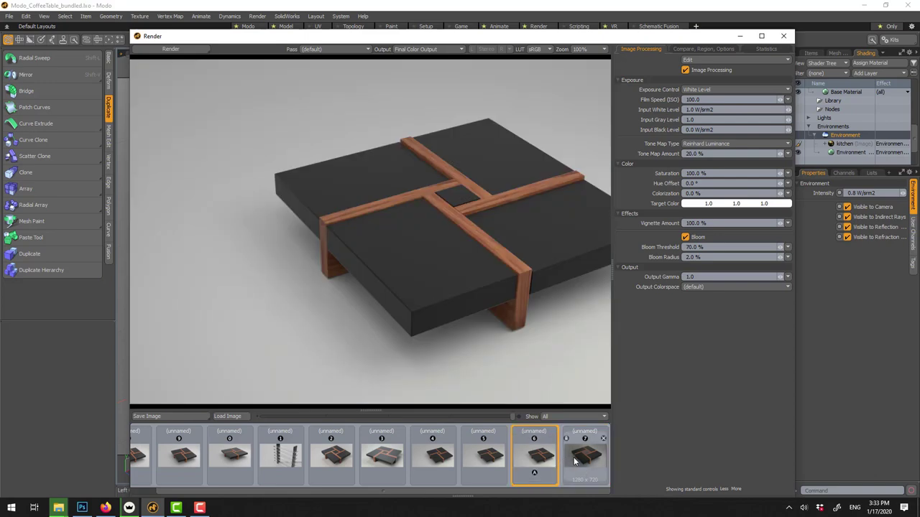
left_click(574, 461)
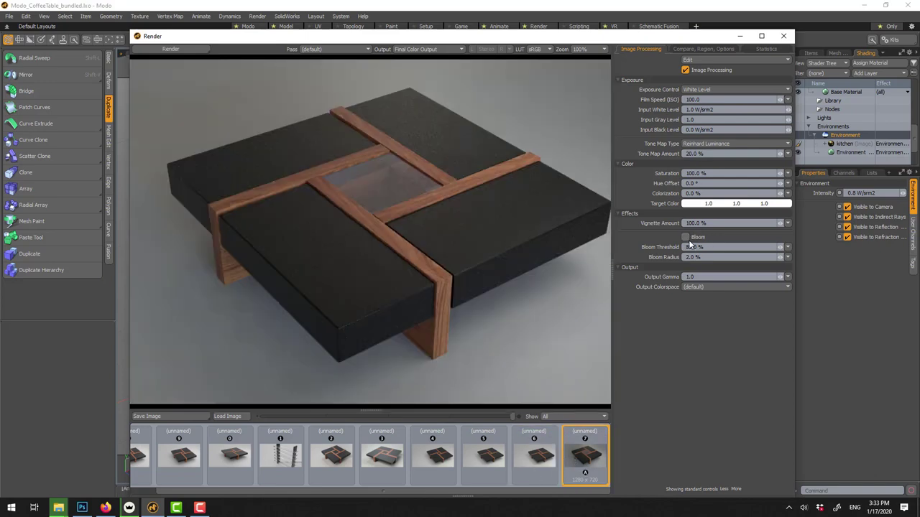
- Check the newest render without bloom, restore bloom and set its threshold to 50%
left_click(686, 237)
left_click(686, 237)
type("50")
key("Return")
left_click(582, 49)
left_click(582, 43)
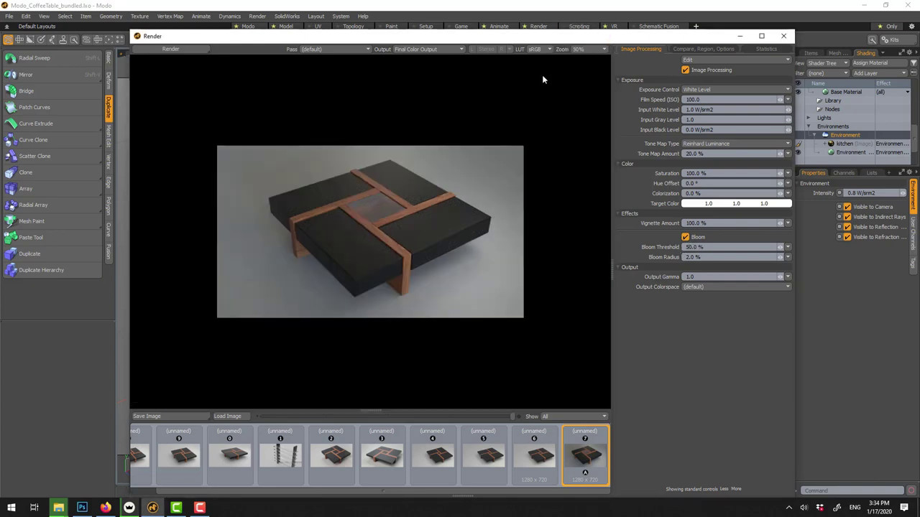
- Set the bloom threshold to 20% and compare the render with and without bloom
left_click(685, 247)
type("20")
key("Return")
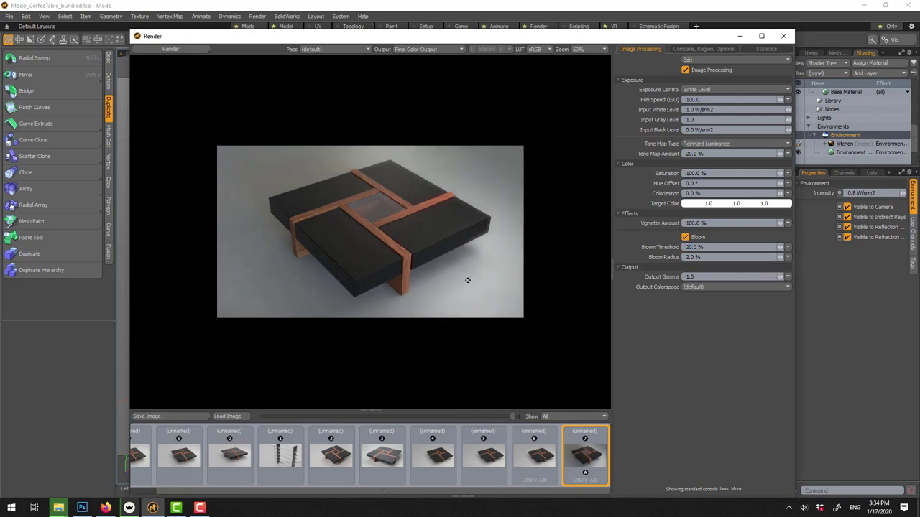
left_click(690, 239)
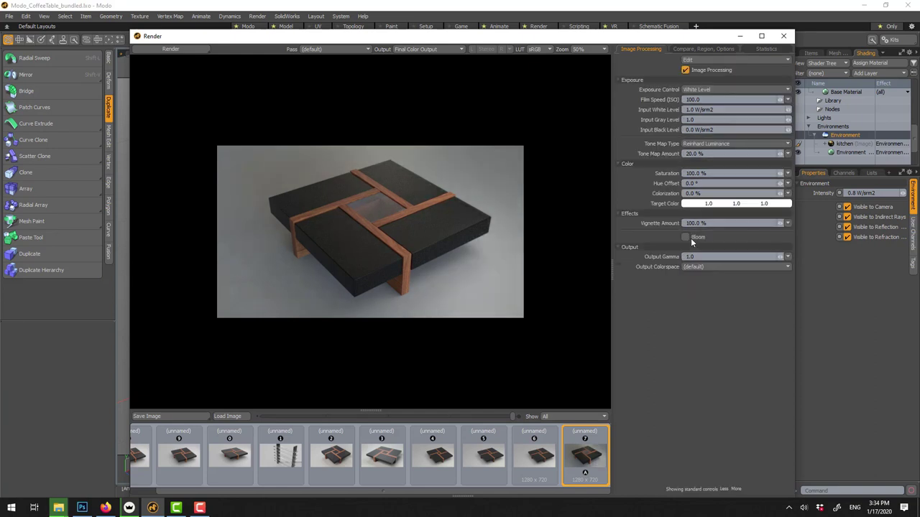
left_click(691, 239)
- Set the bloom threshold to 45% and turn bloom off for the render
left_click(699, 247)
type("45")
key("Return")
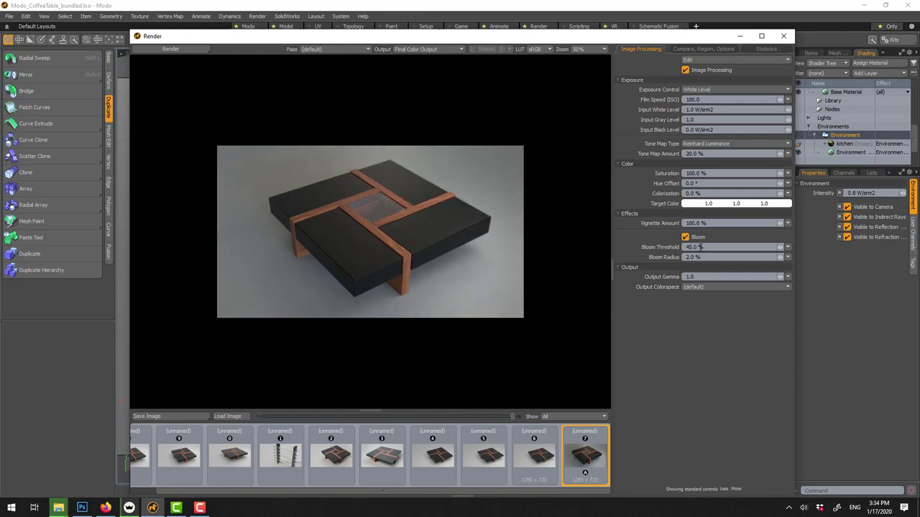
left_click(690, 238)
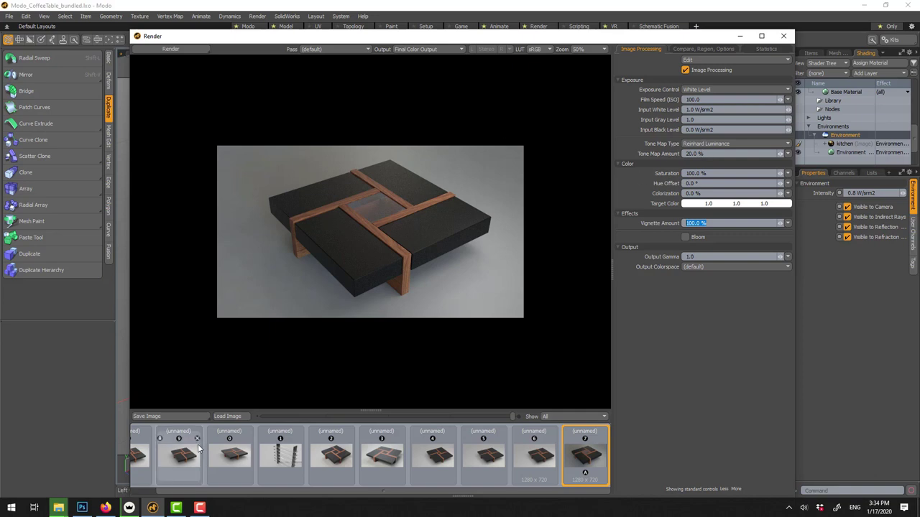
- Save the rendered image to the Desktop as the JPEG file Untitled44.JPG and close the render window
left_click(206, 418)
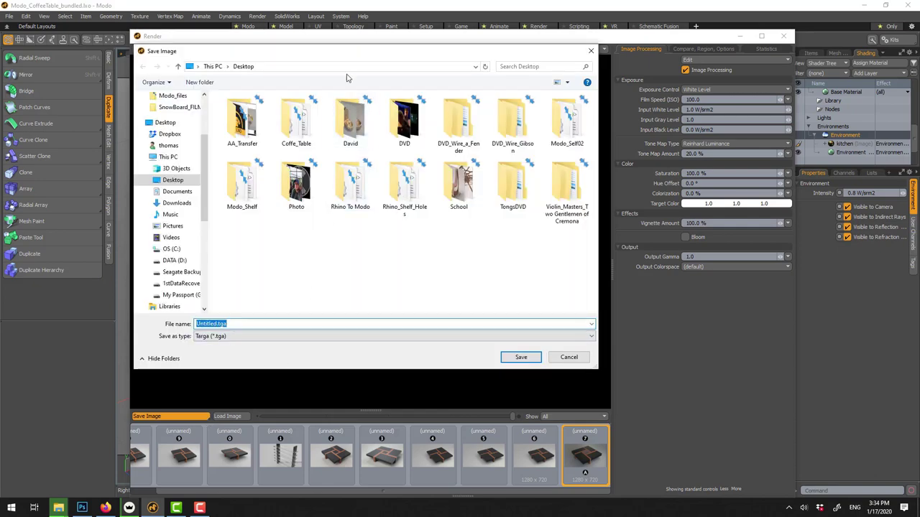
left_click_drag(343, 54, 370, 93)
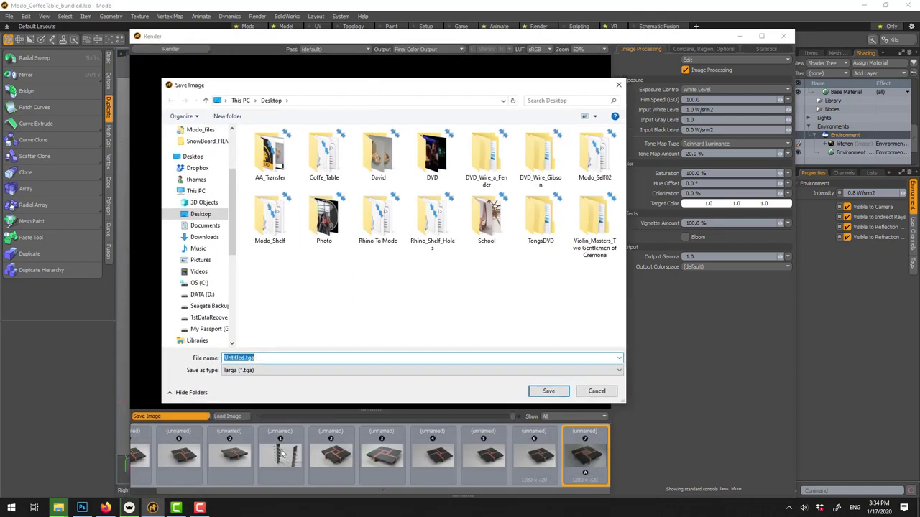
left_click(273, 371)
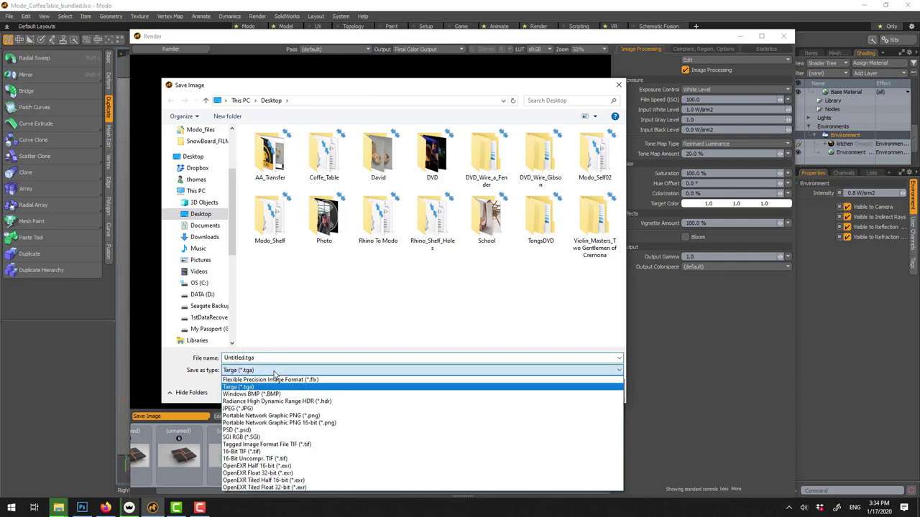
left_click(257, 404)
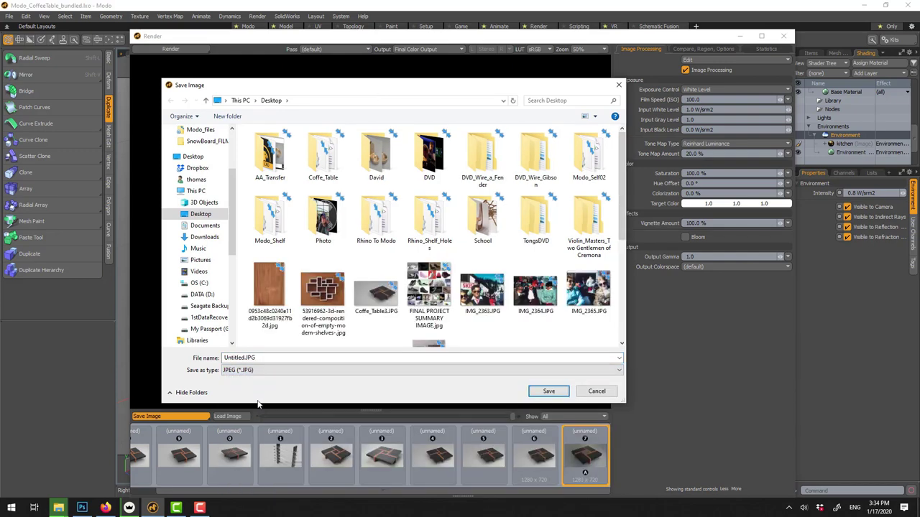
left_click(284, 358)
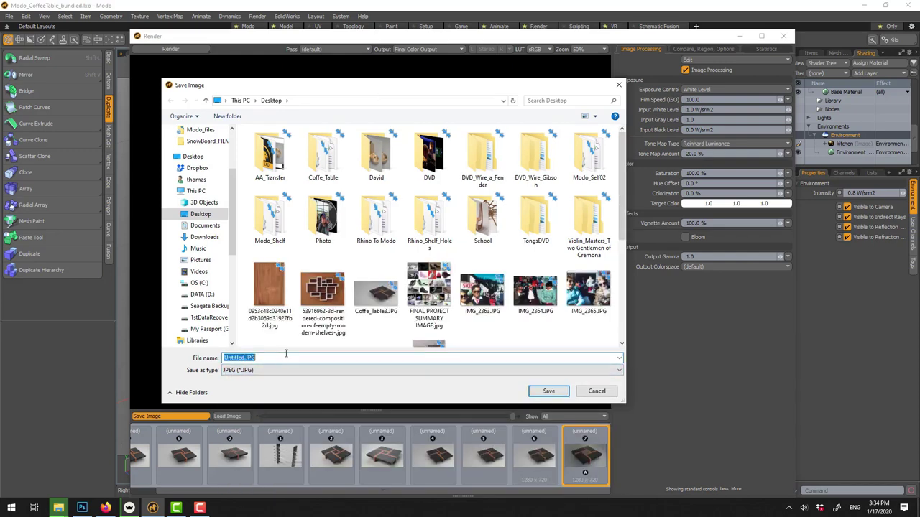
scroll(347, 322, "down", 3)
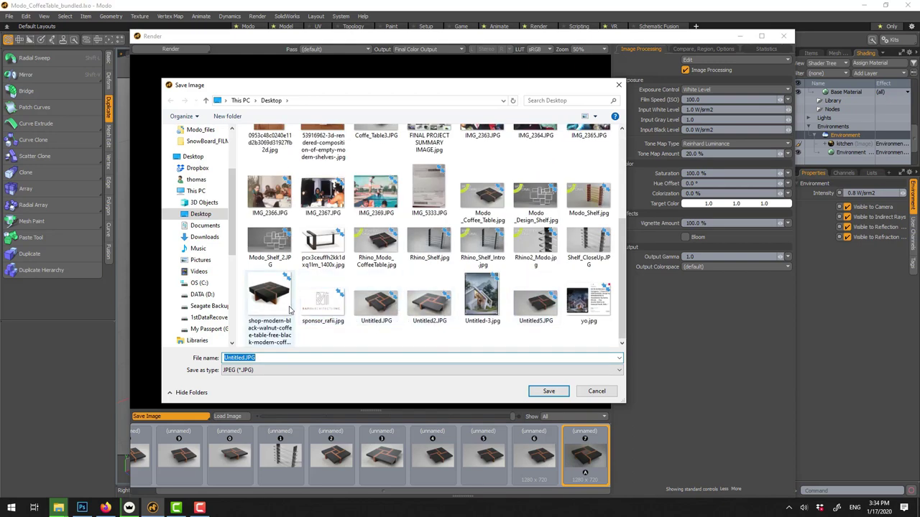
left_click(289, 358)
type("44")
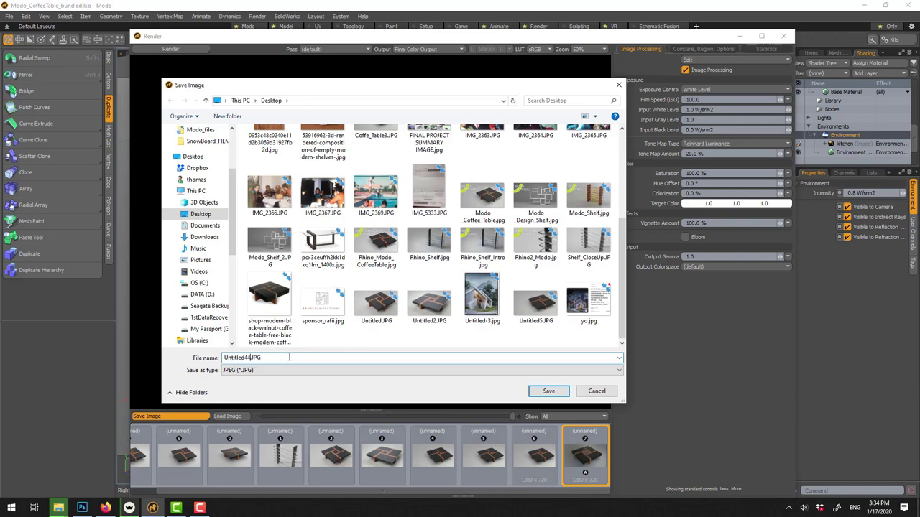
key("Return")
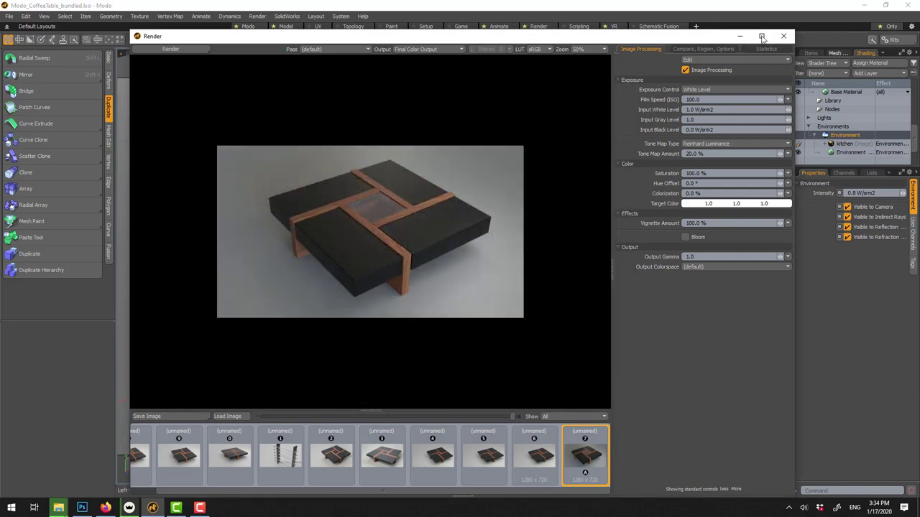
left_click(788, 40)
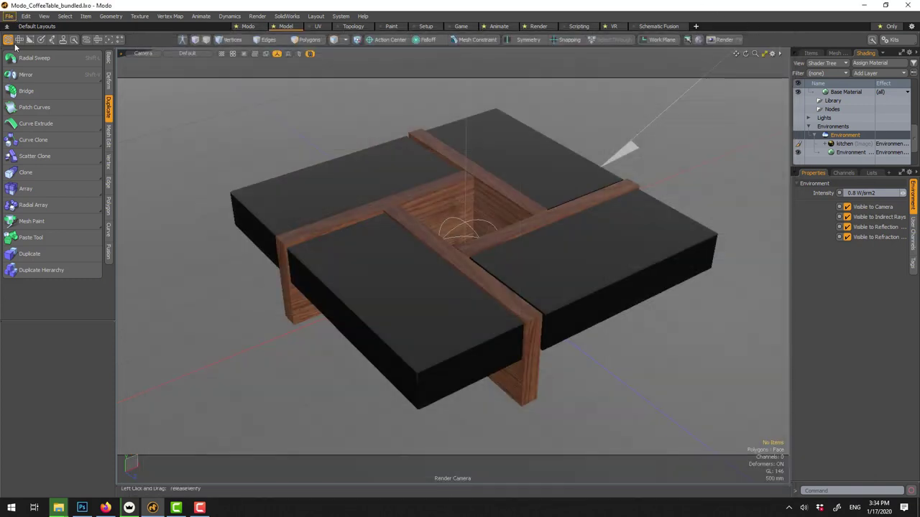
left_click(9, 16)
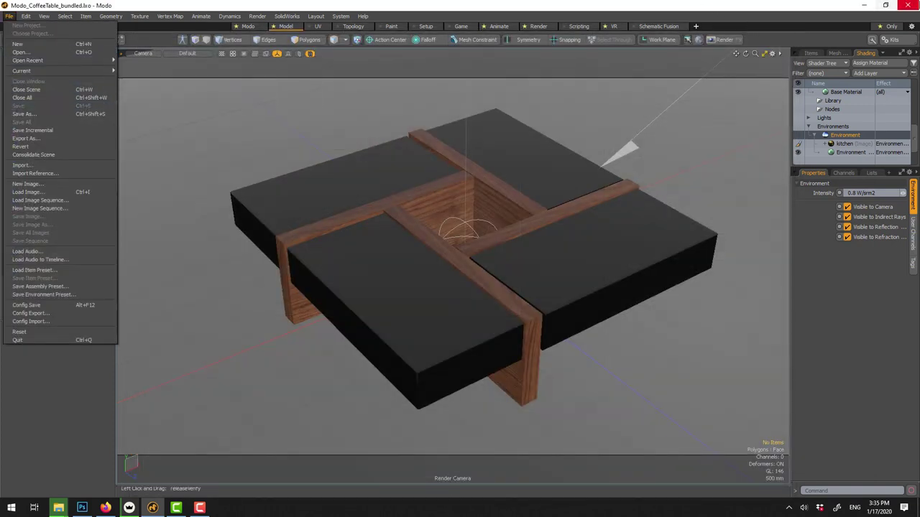
left_click(902, 5)
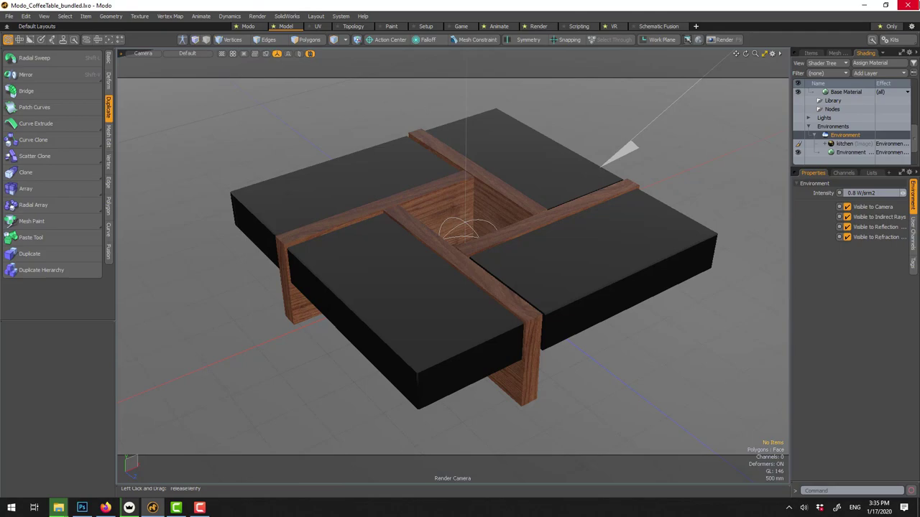
- Switch to Photoshop, open the render Untitled44.JPG from the Desktop and close the floating History panel
left_click(82, 508)
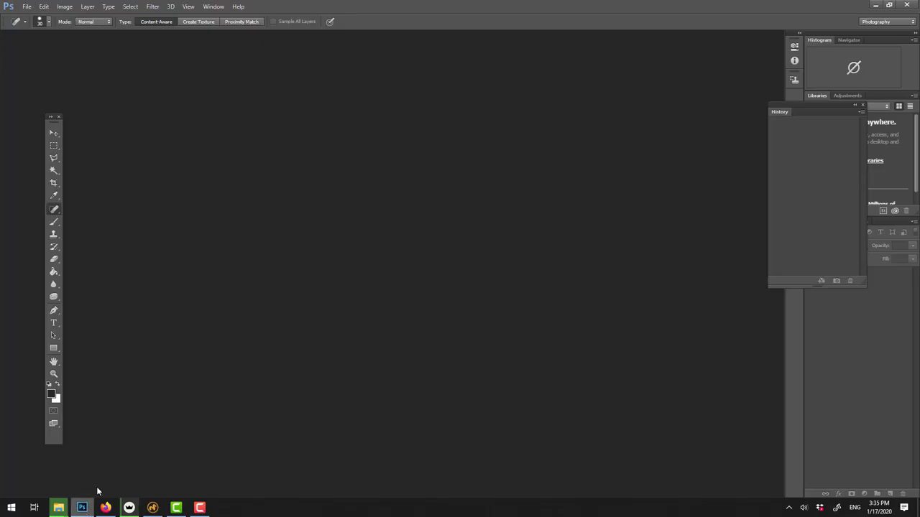
left_click(26, 6)
left_click(33, 26)
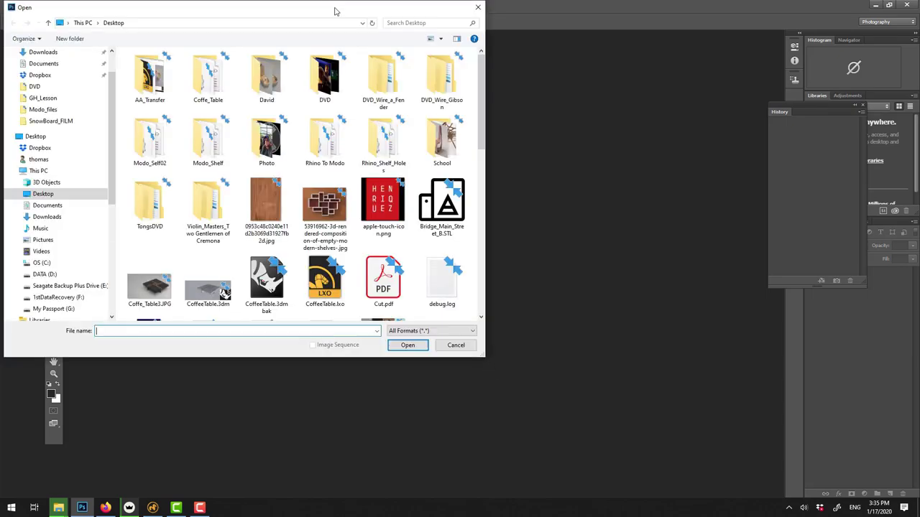
left_click_drag(334, 10, 524, 87)
scroll(511, 240, "down", 2)
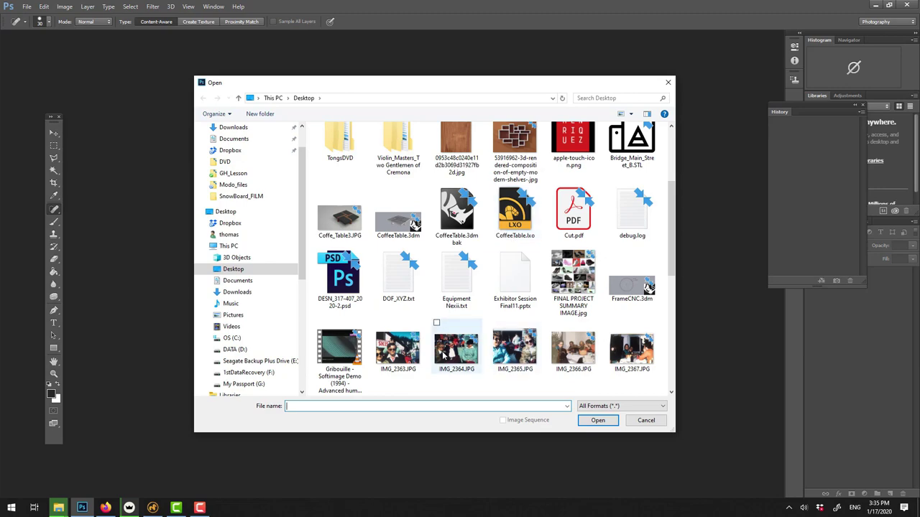
scroll(503, 352, "down", 2)
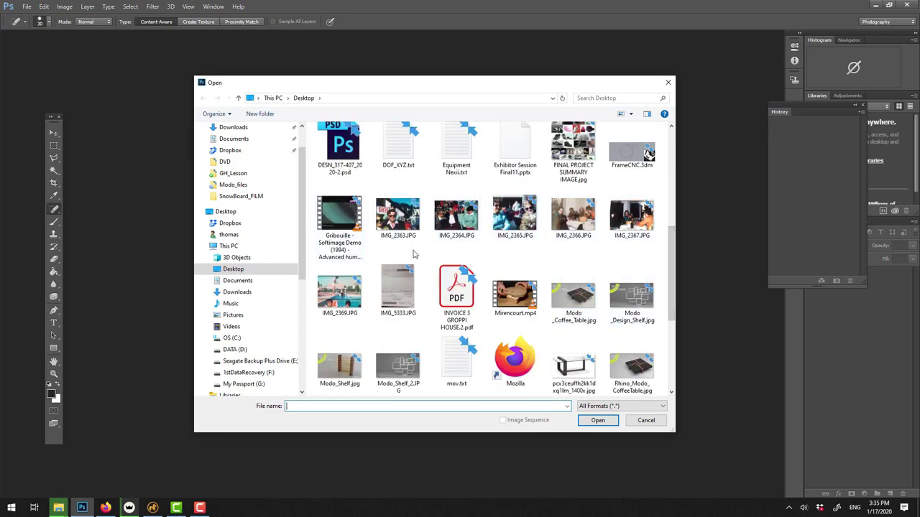
scroll(416, 263, "down", 3)
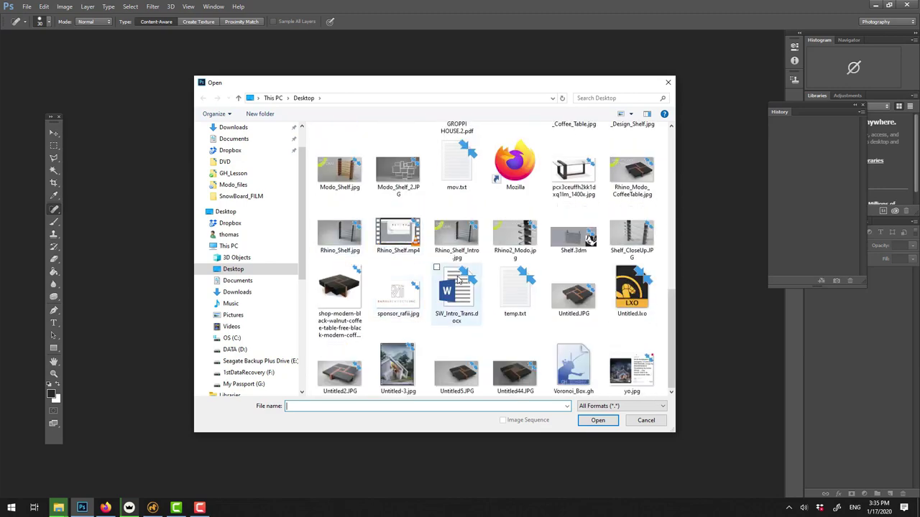
left_click(525, 365)
double_click(525, 365)
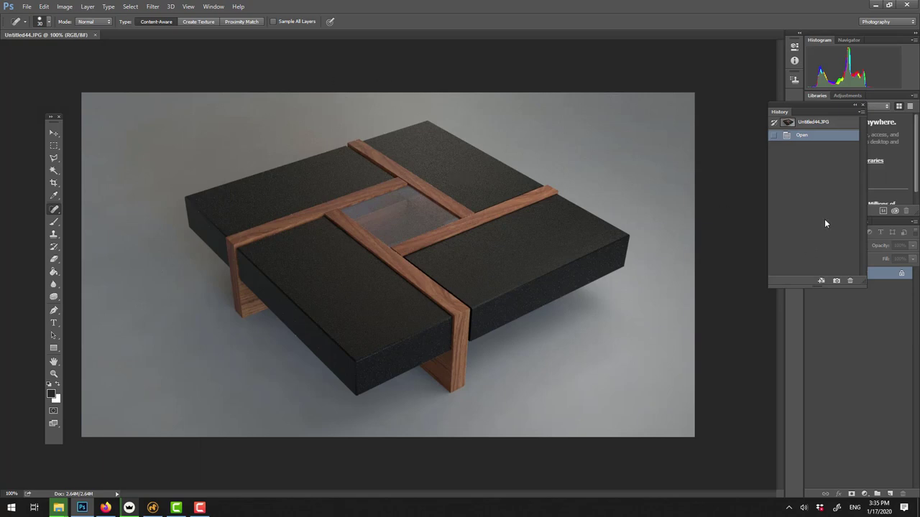
left_click(863, 105)
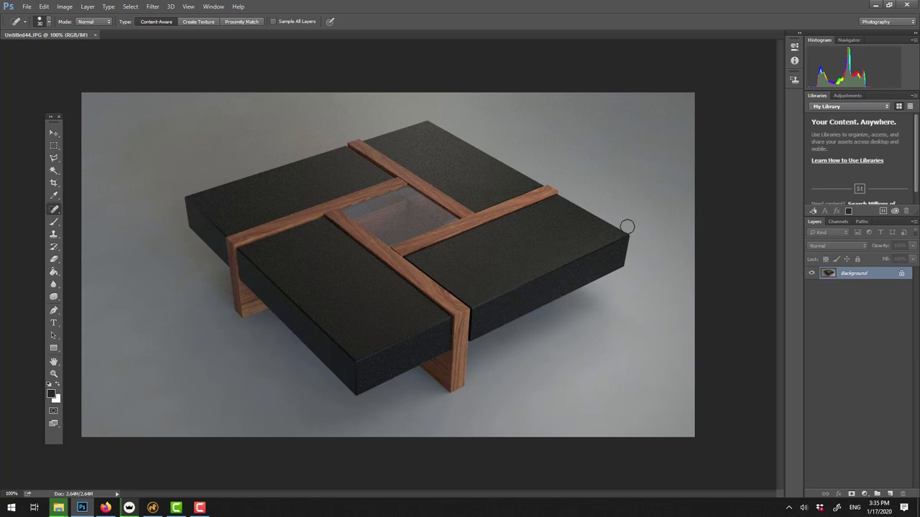
left_click(64, 6)
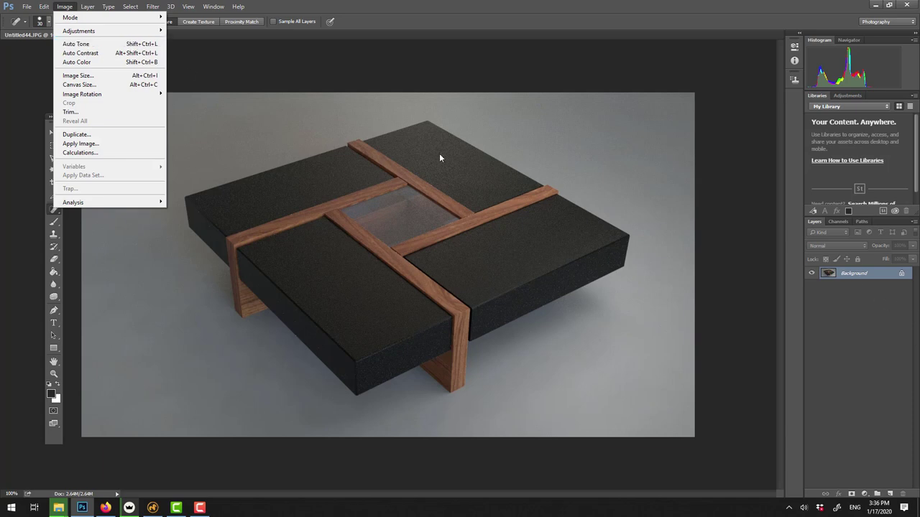
mouse_move(44, 7)
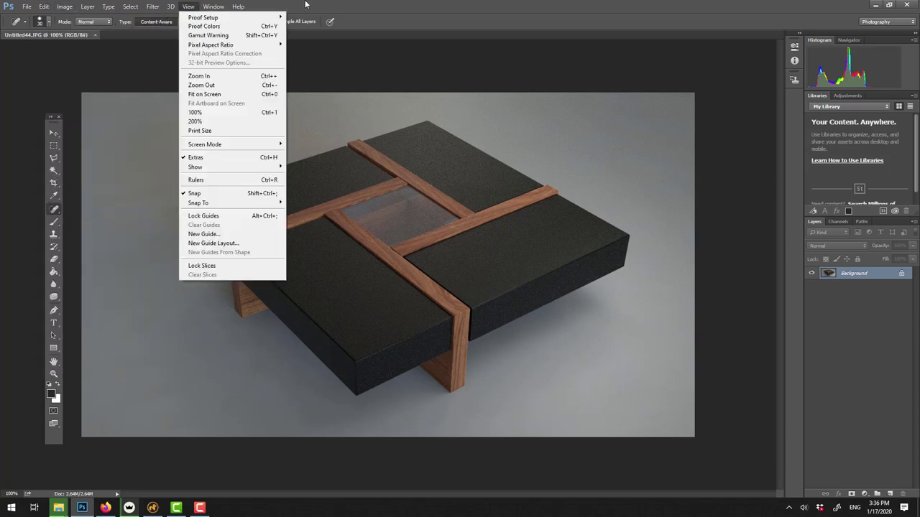
left_click(307, 4)
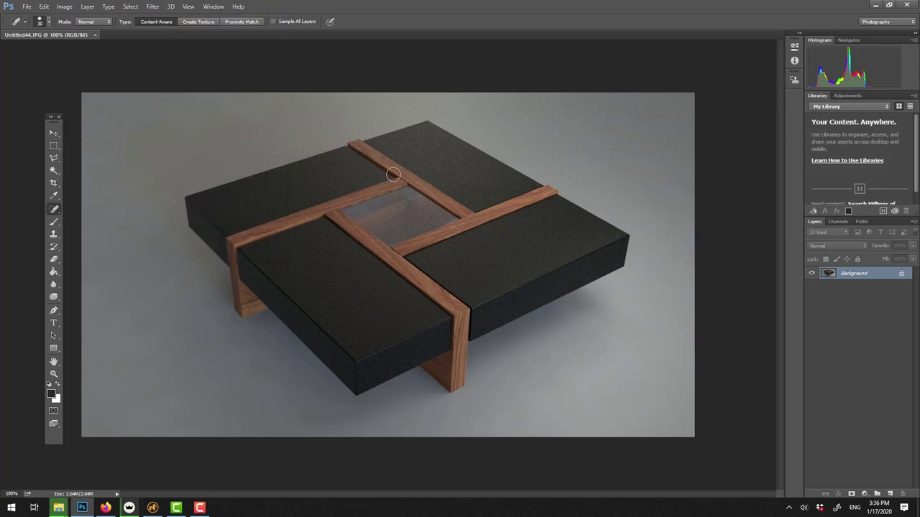
- Start a Levels adjustment on the render and set the Red channel's white input level to 180
key("ctrl+l")
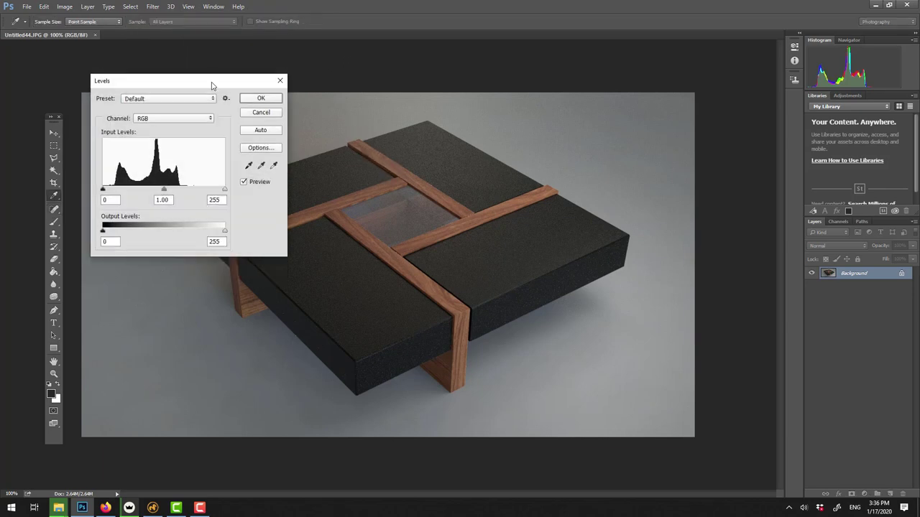
left_click_drag(214, 86, 385, 108)
left_click(343, 141)
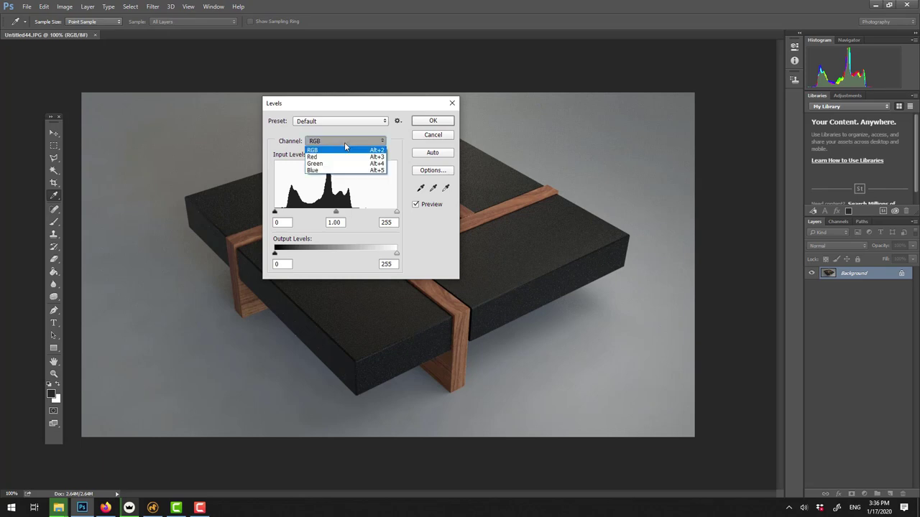
left_click(338, 157)
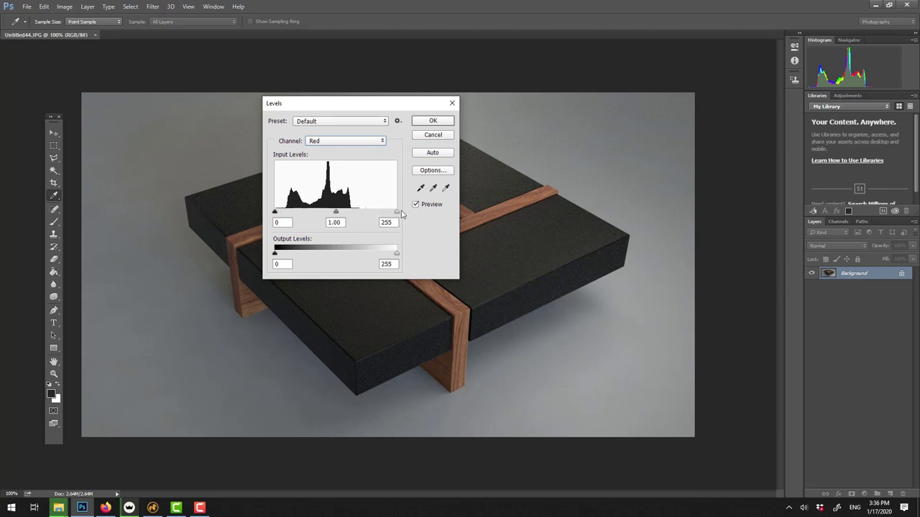
left_click_drag(396, 213, 361, 209)
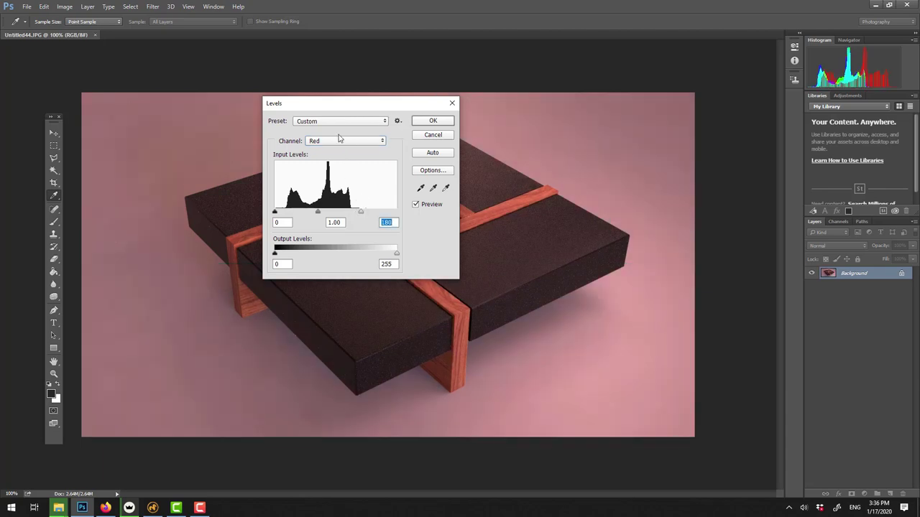
- Set the white input level to 171 for the Green channel and 180 for the Blue channel, and apply the Levels adjustment
left_click(339, 143)
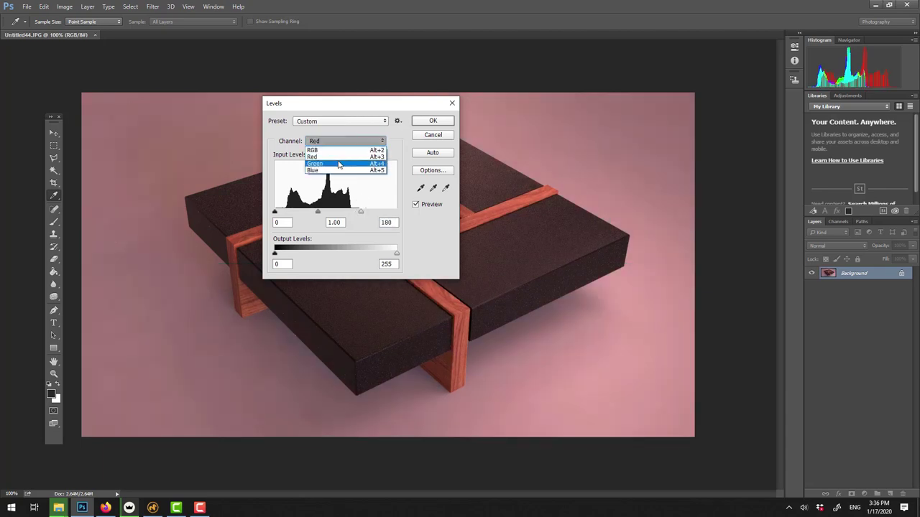
left_click(341, 163)
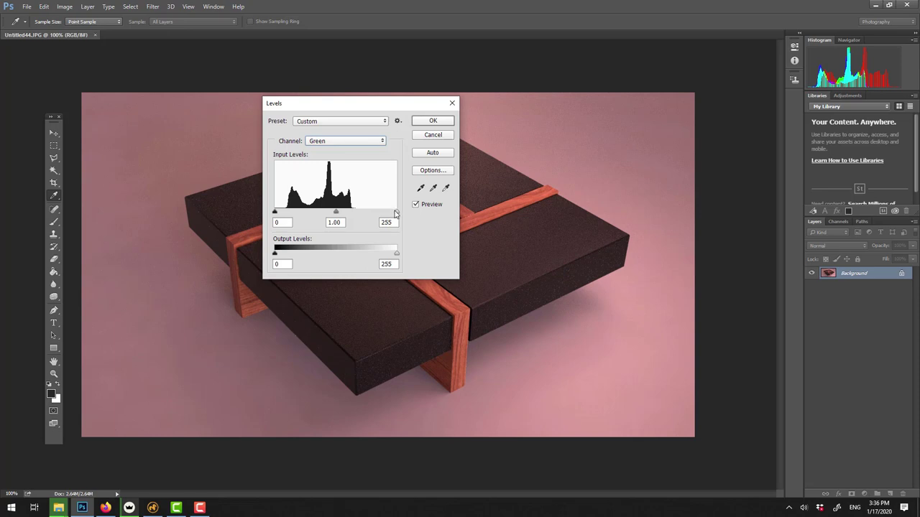
left_click_drag(394, 214, 357, 215)
left_click(335, 143)
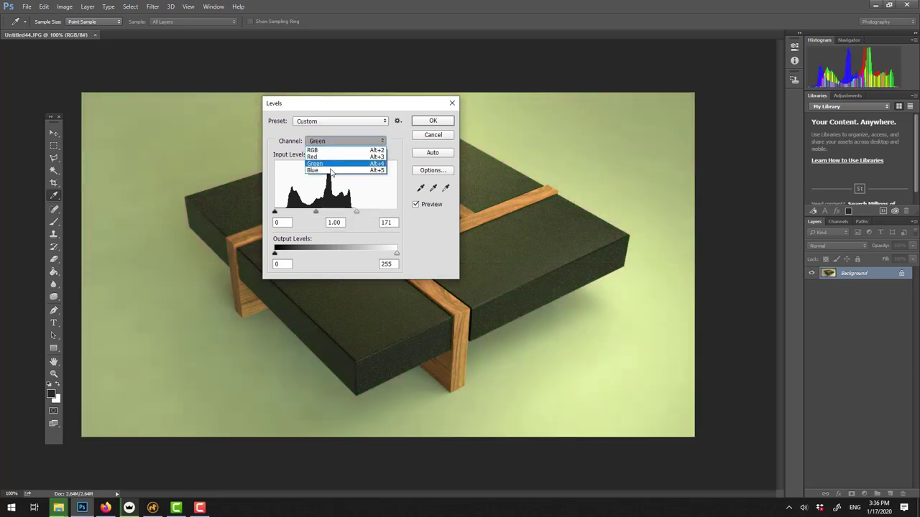
left_click(332, 172)
left_click_drag(397, 213, 361, 219)
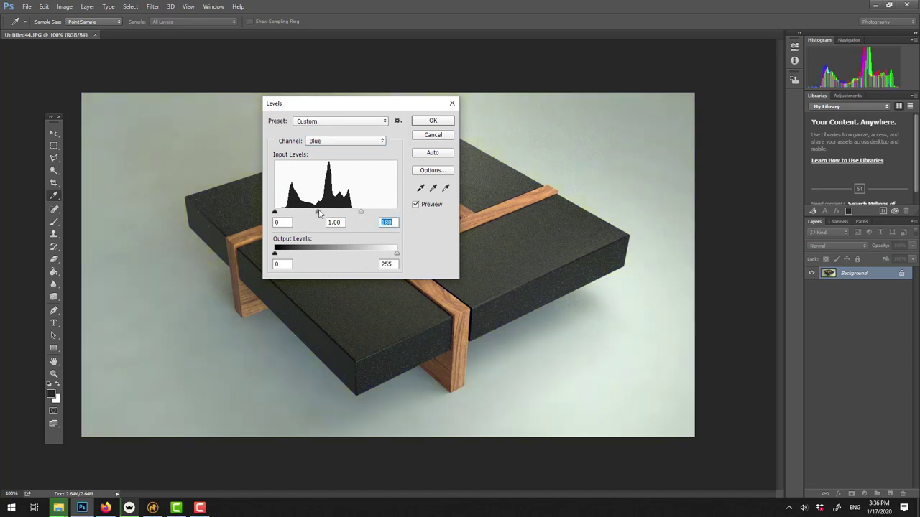
left_click(433, 121)
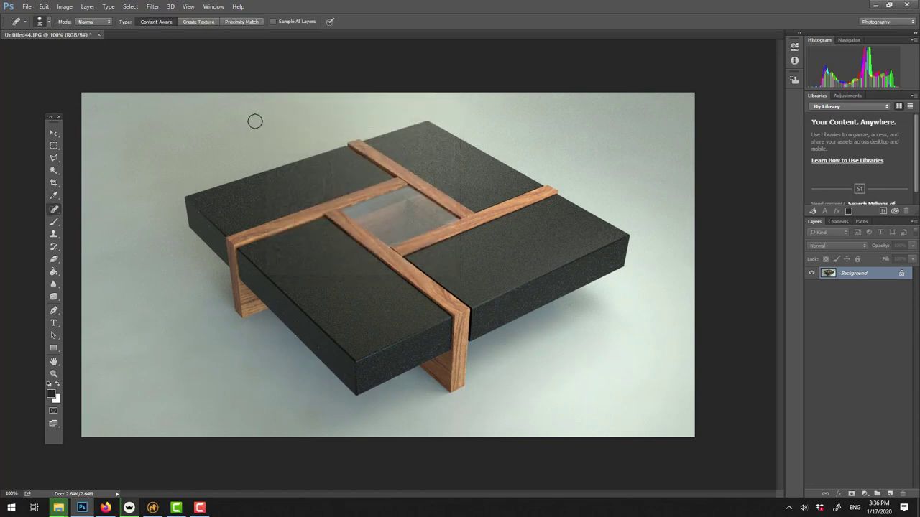
- Fade the Levels adjustment to 15% opacity in Normal mode
left_click(47, 7)
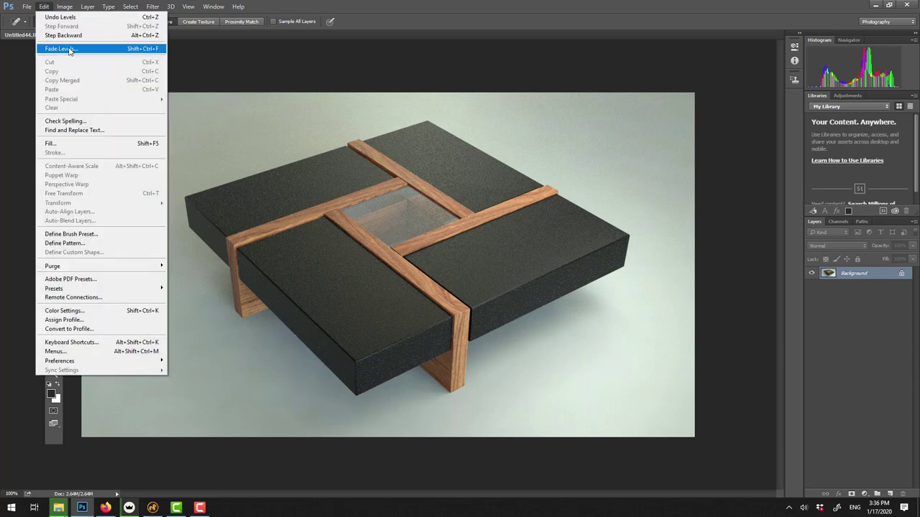
left_click(68, 48)
left_click_drag(354, 100, 330, 102)
left_click(380, 99)
left_click(347, 99)
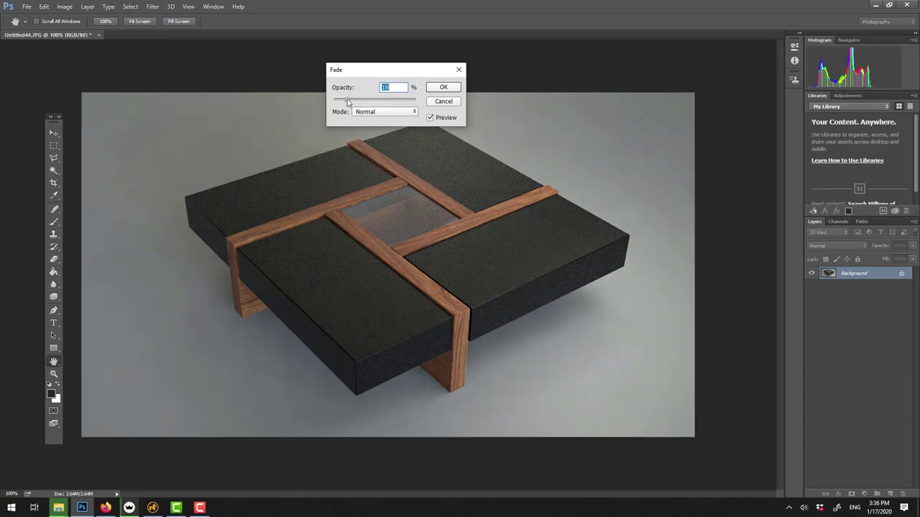
left_click(443, 87)
key("j")
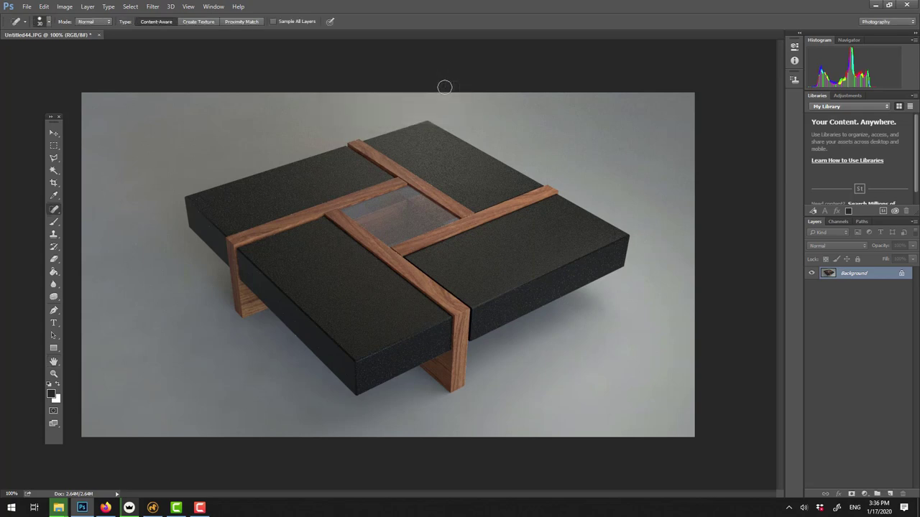
- Apply Auto Tone to the render and fade it to 17% opacity
left_click(63, 6)
left_click(69, 45)
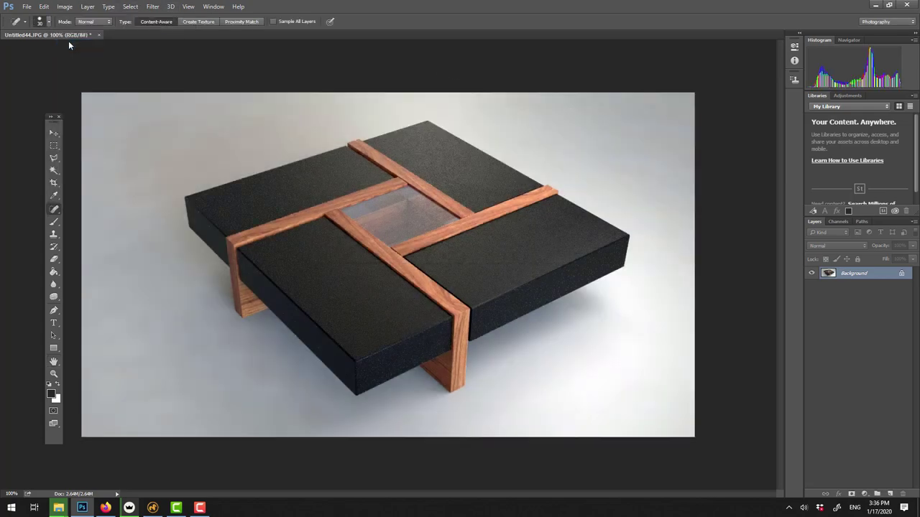
left_click(44, 7)
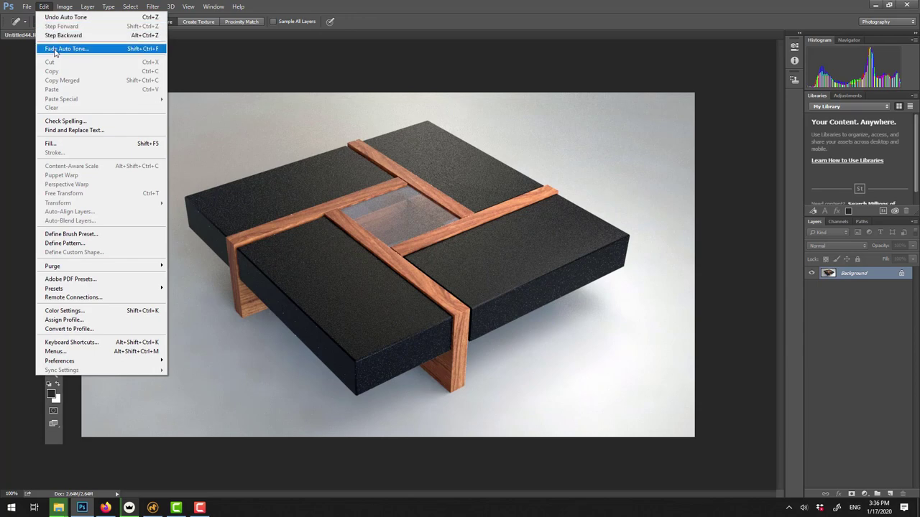
left_click(72, 48)
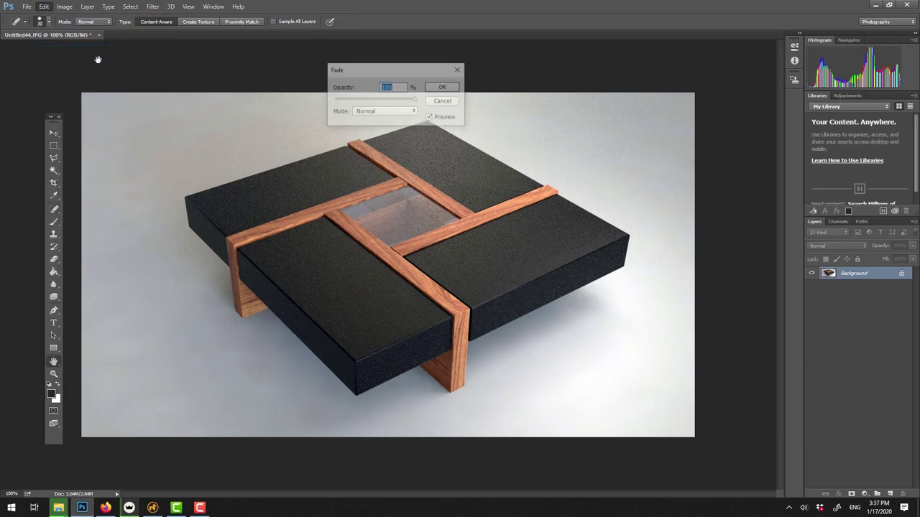
left_click(349, 100)
left_click(352, 100)
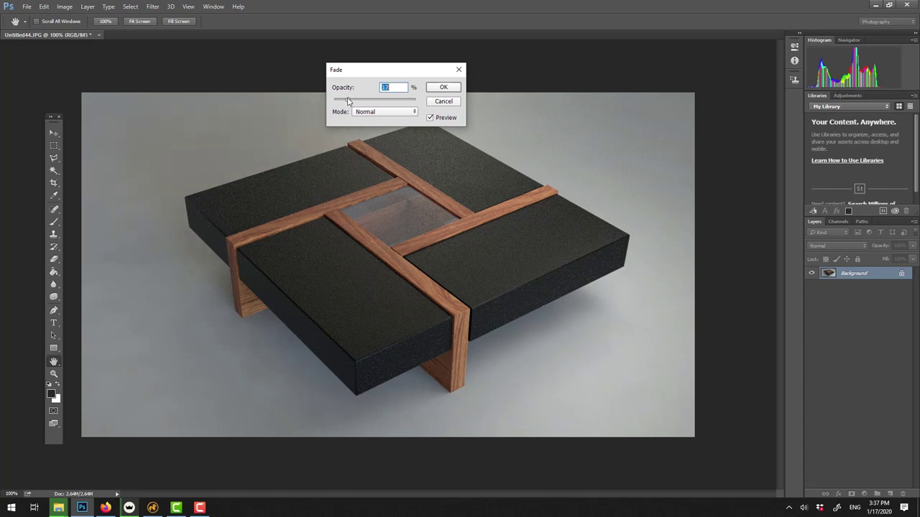
key("Return")
key("j")
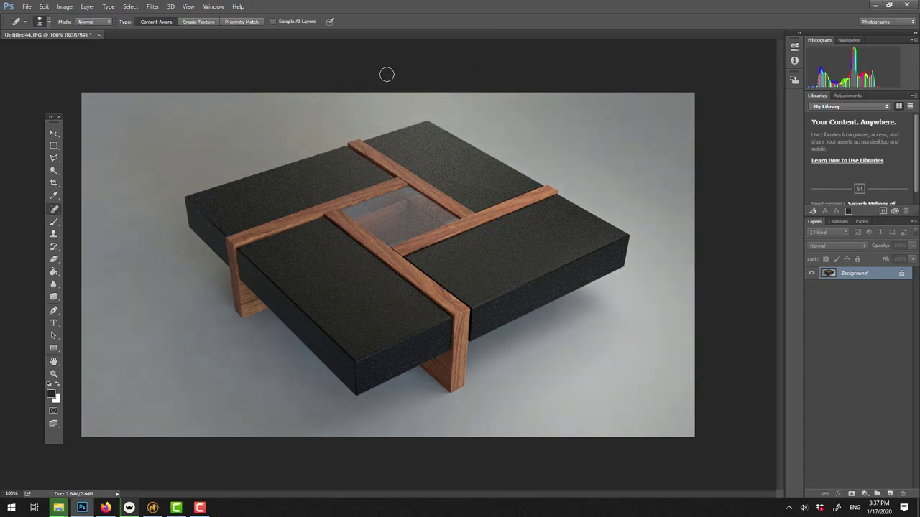
- Apply Auto Color to the render and fade it to 27% opacity
left_click(64, 6)
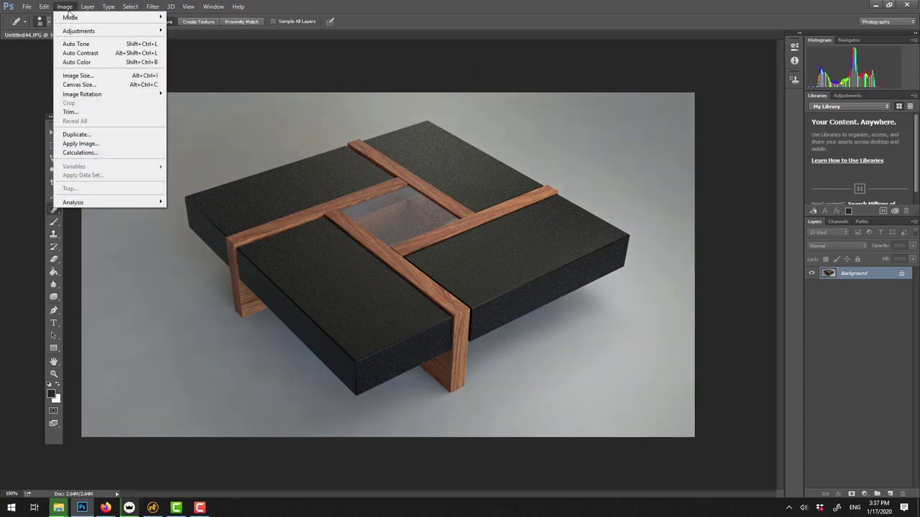
left_click(76, 62)
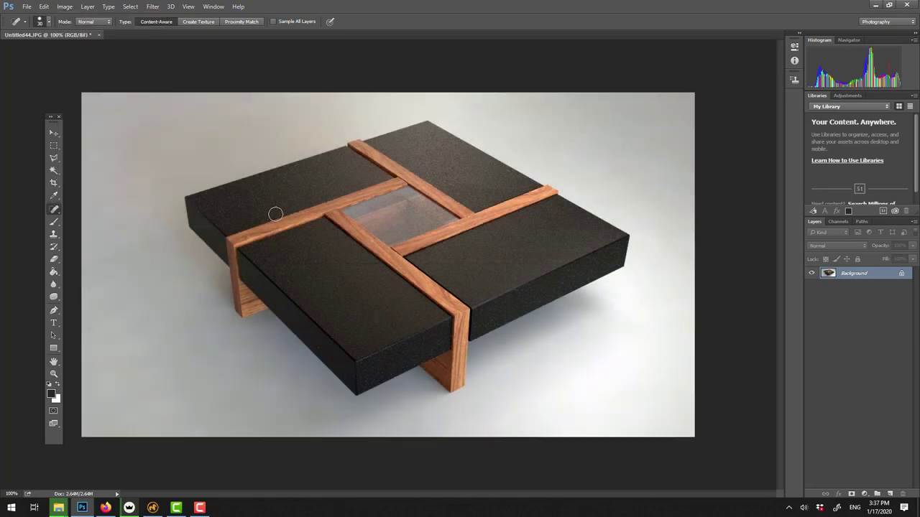
left_click(44, 6)
left_click(56, 48)
mouse_move(356, 99)
left_mouse_down()
mouse_move(325, 95)
mouse_move(355, 101)
left_mouse_up()
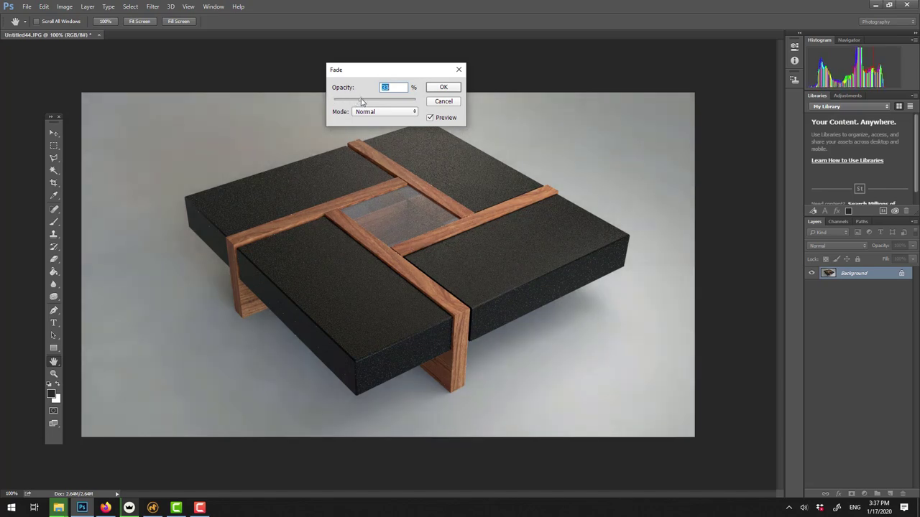
left_click(453, 88)
key("j")
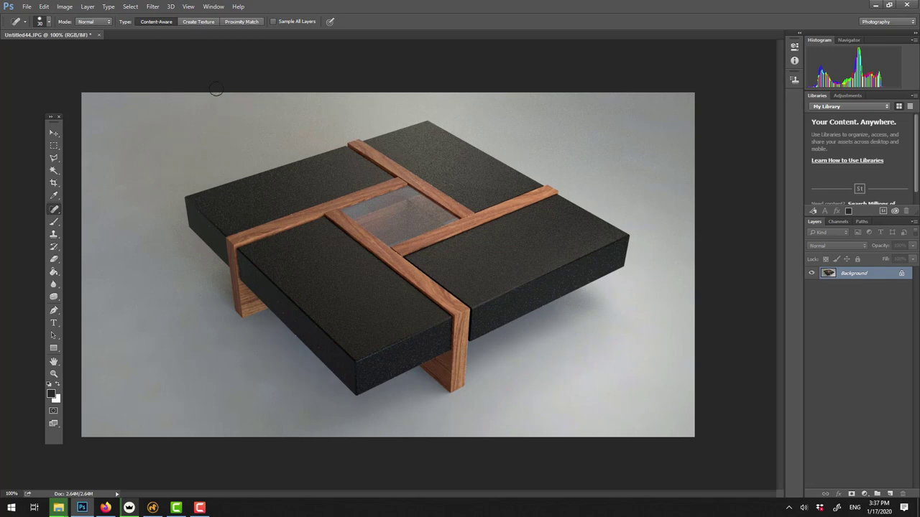
- Apply a Vibrance adjustment to the render with slightly reduced saturation and vibrance set to 5
left_click(55, 5)
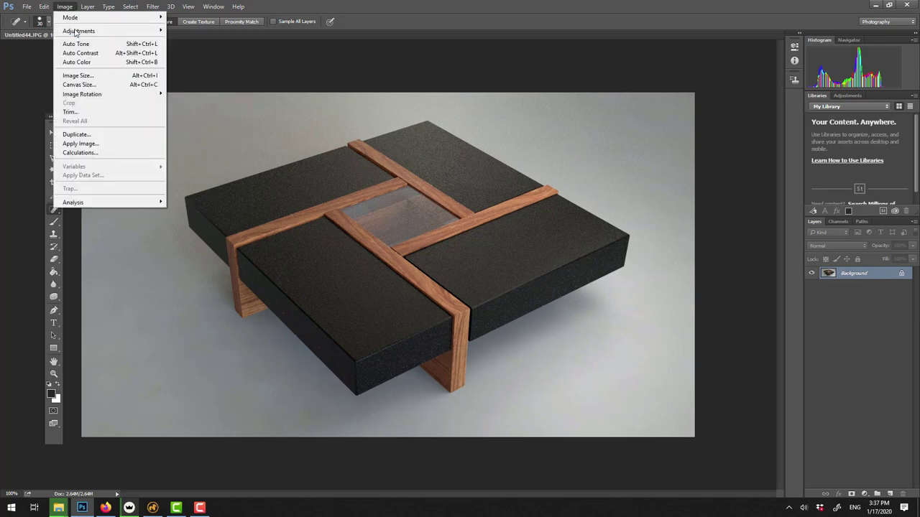
mouse_move(76, 32)
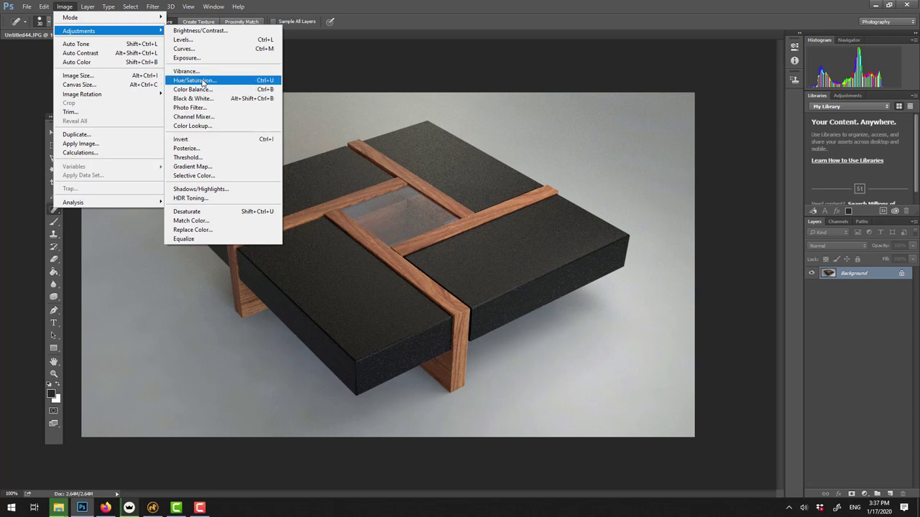
left_click(185, 71)
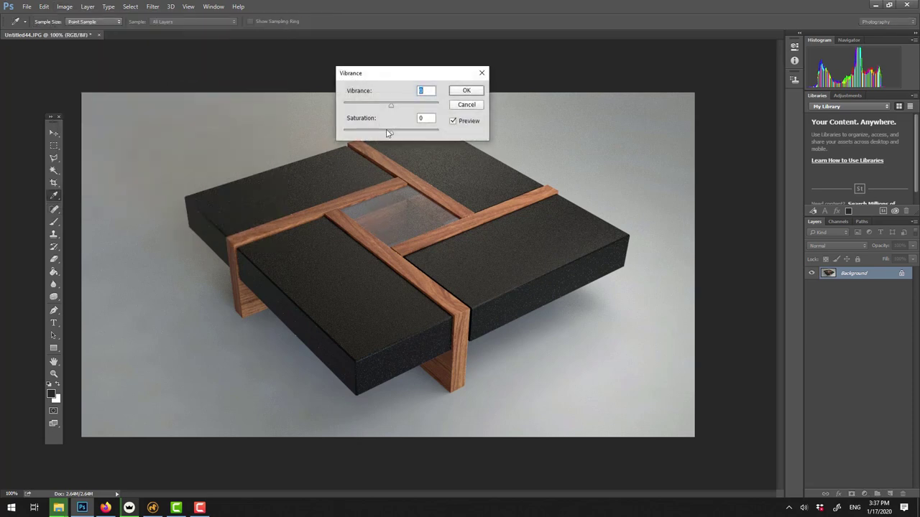
left_click_drag(393, 136, 389, 137)
left_click_drag(433, 90, 388, 92)
type("5")
left_click(465, 90)
key("j")
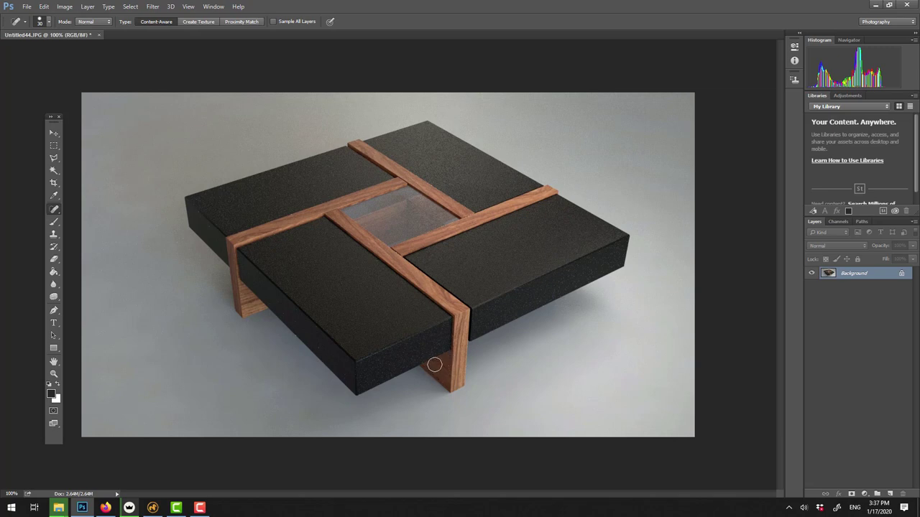
- Apply a Shadows/Highlights adjustment to the render with shadows at 35% and highlights at 0%
left_click(71, 6)
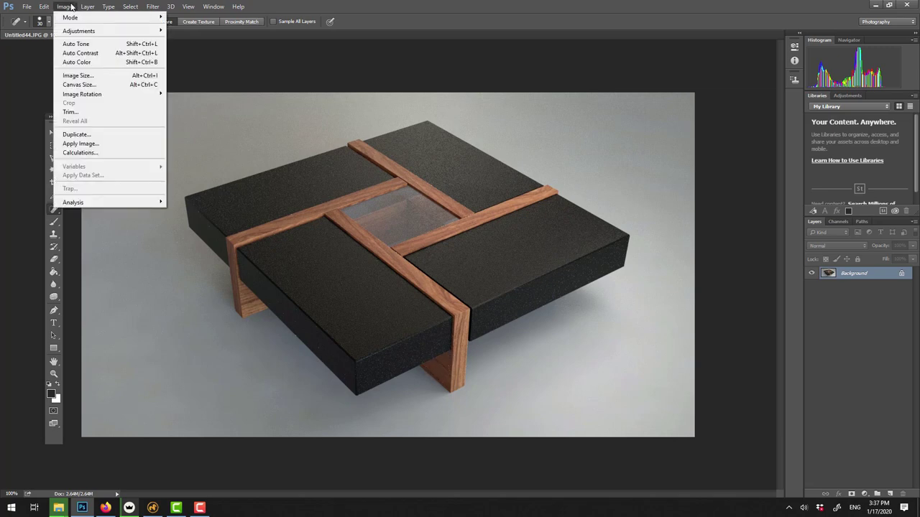
mouse_move(84, 31)
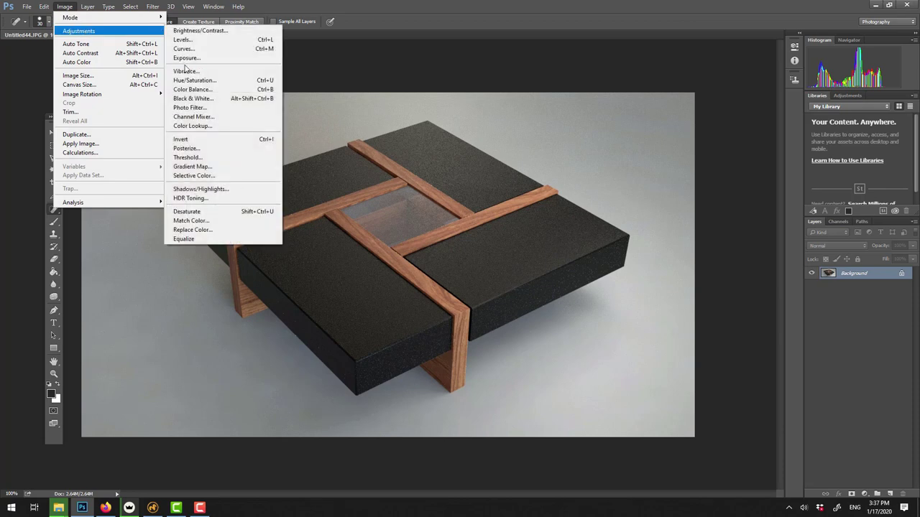
left_click(216, 190)
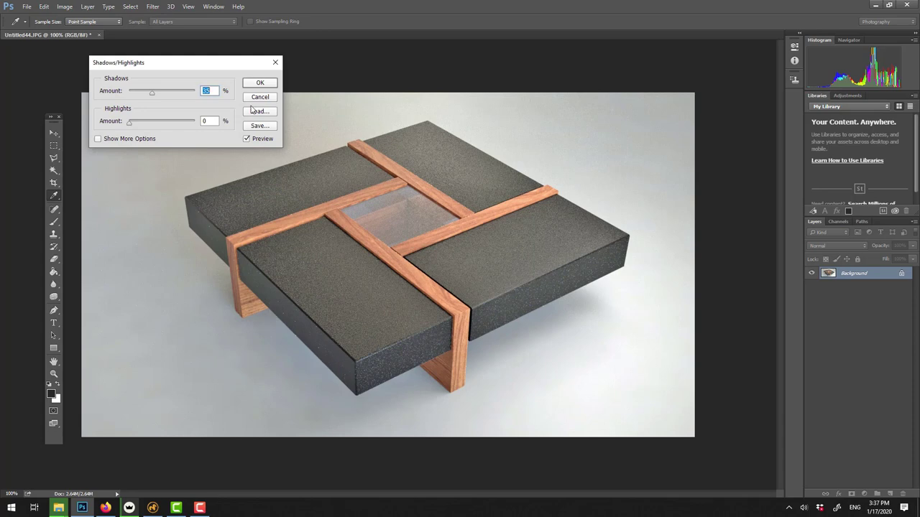
left_click(260, 83)
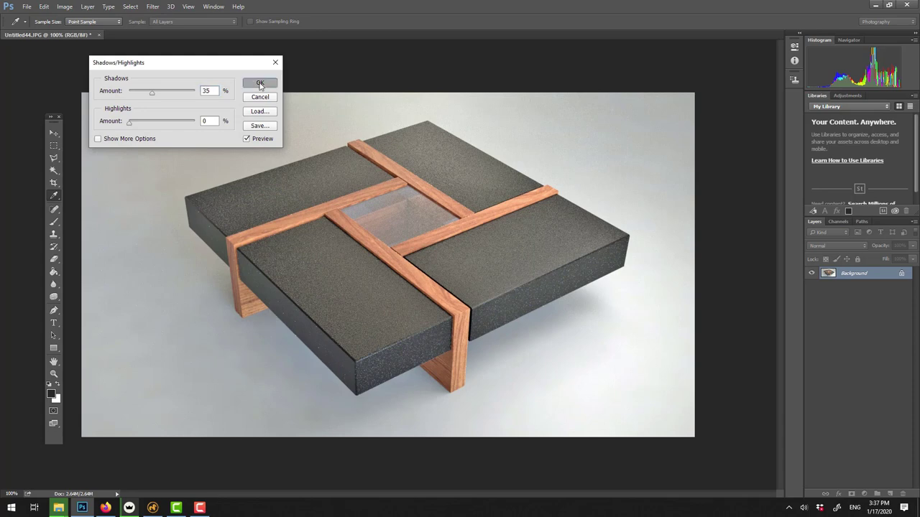
- Fade the Shadows/Highlights adjustment to 11% opacity in Normal mode
left_click(44, 6)
left_click(68, 48)
left_click(336, 100)
left_click_drag(345, 105, 343, 104)
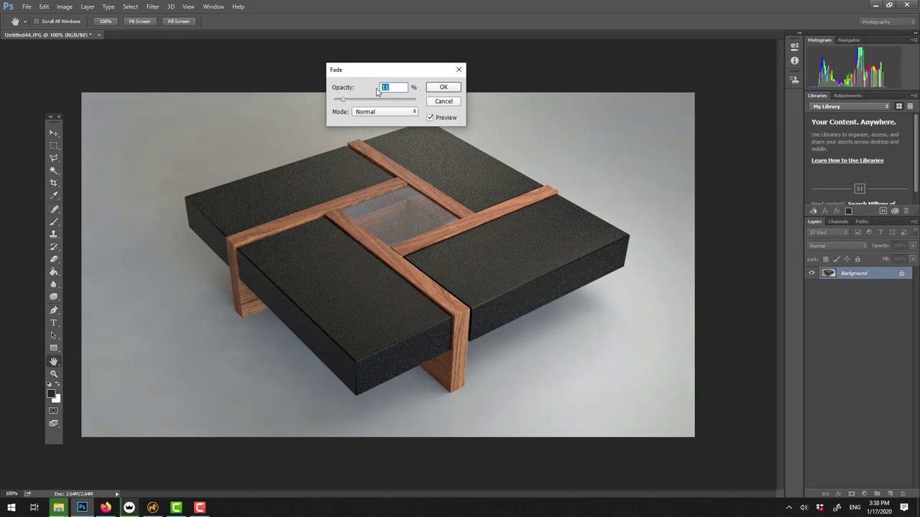
left_click(442, 86)
key("j")
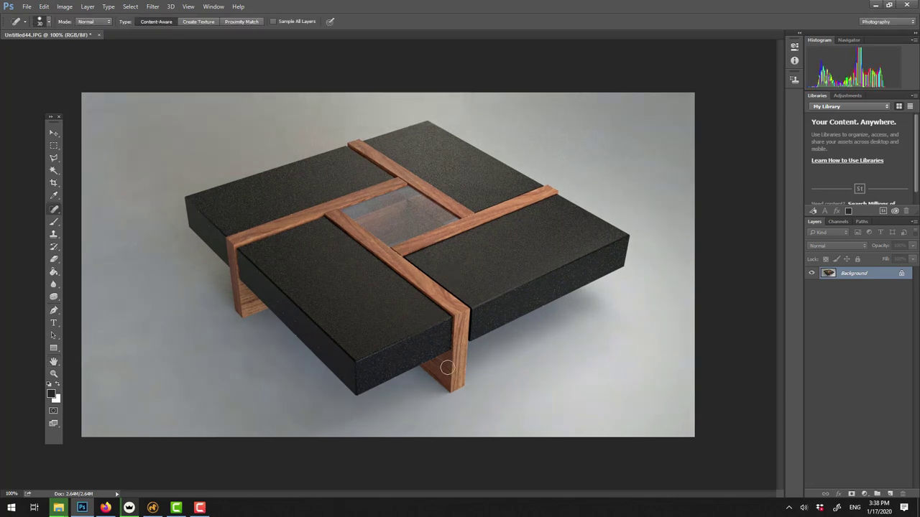